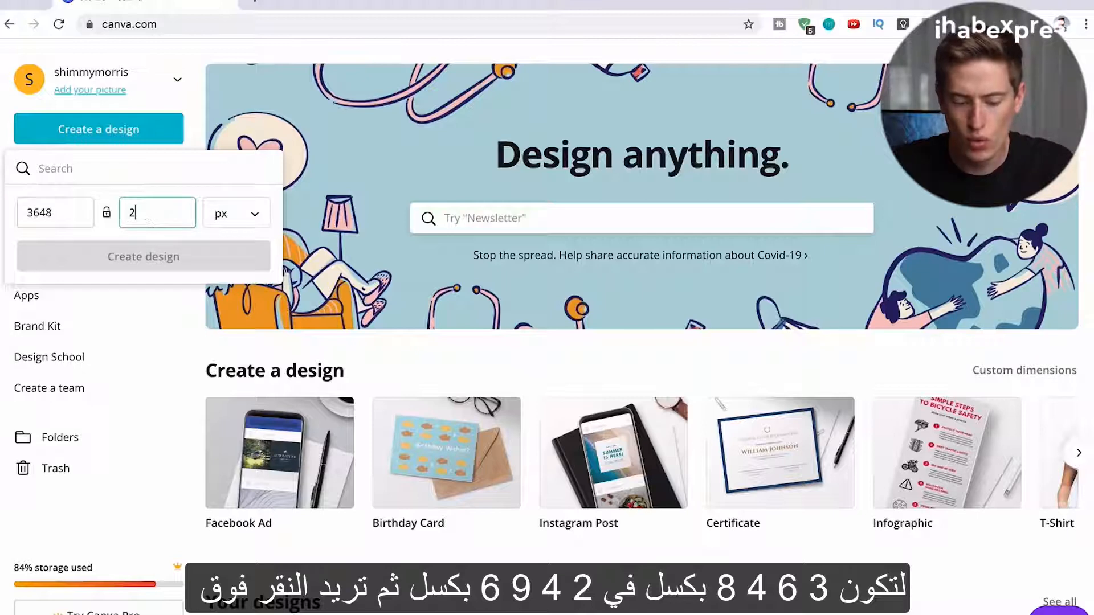
type("96")
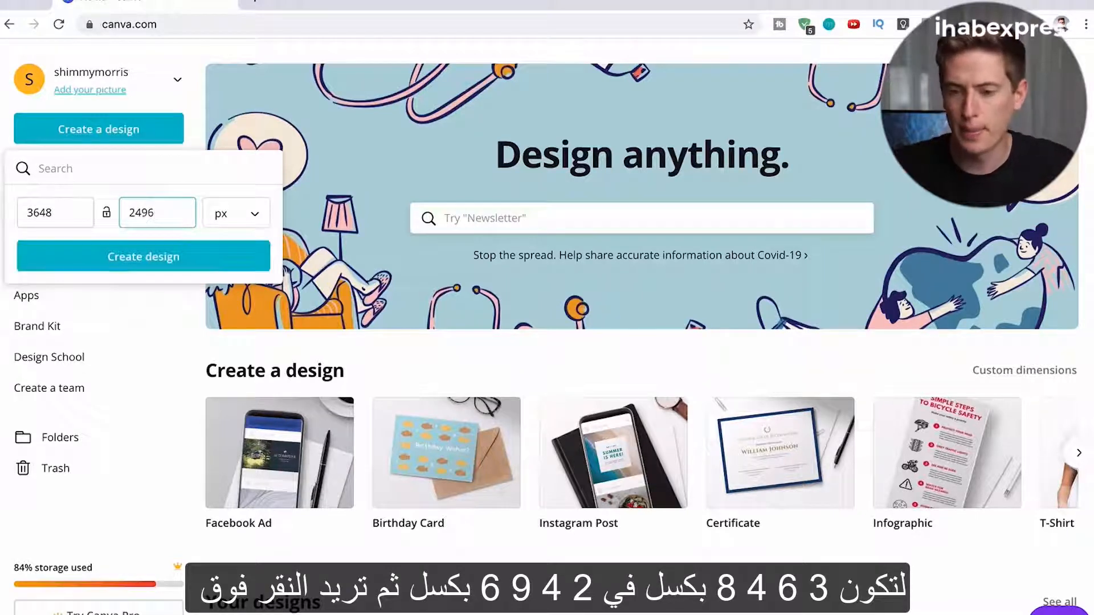
left_click(159, 257)
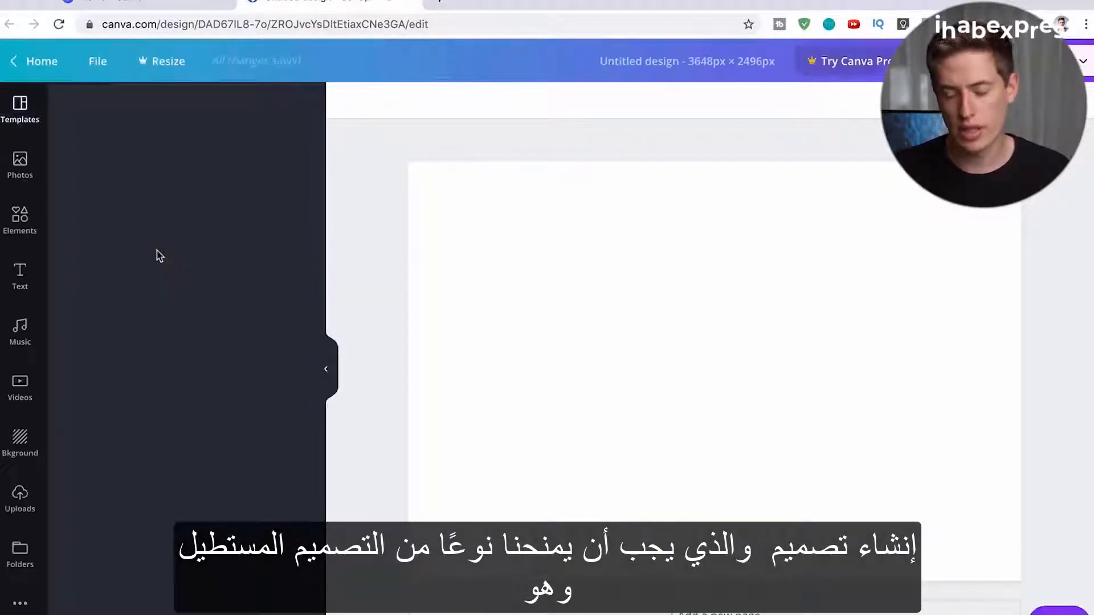
left_click(17, 64)
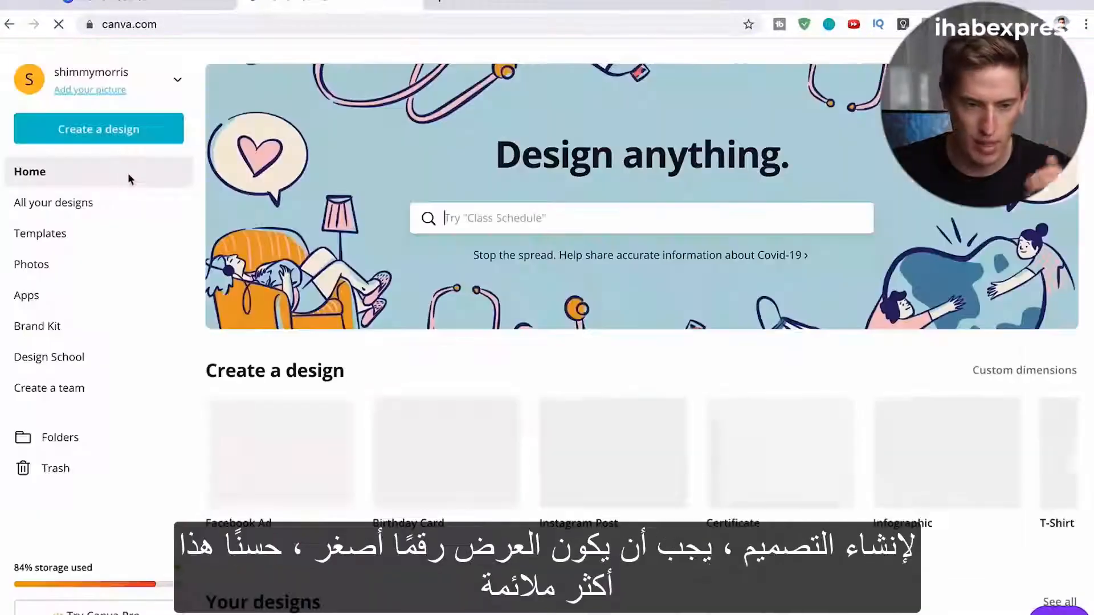
Create a new blank design with custom dimensions of 2496 × 3648 px
left_click(91, 132)
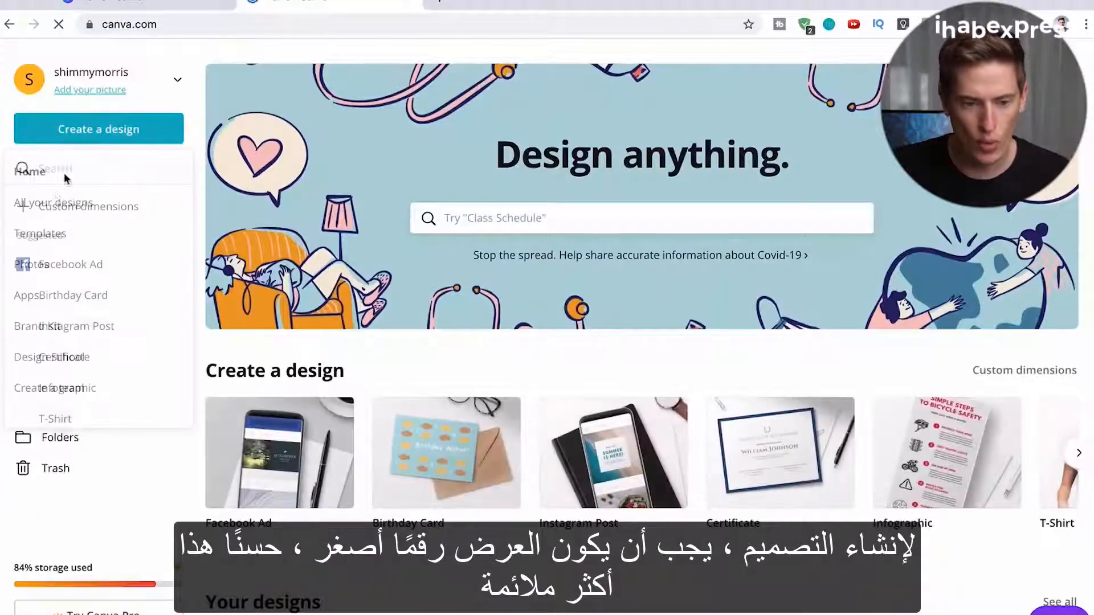
left_click(78, 127)
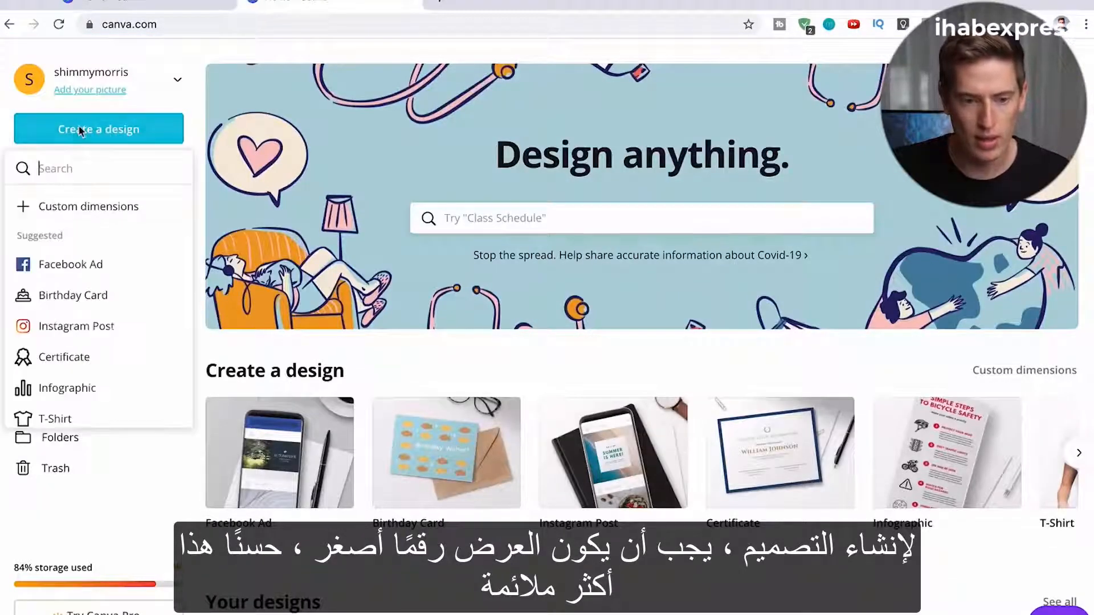
left_click(49, 207)
left_click(142, 258)
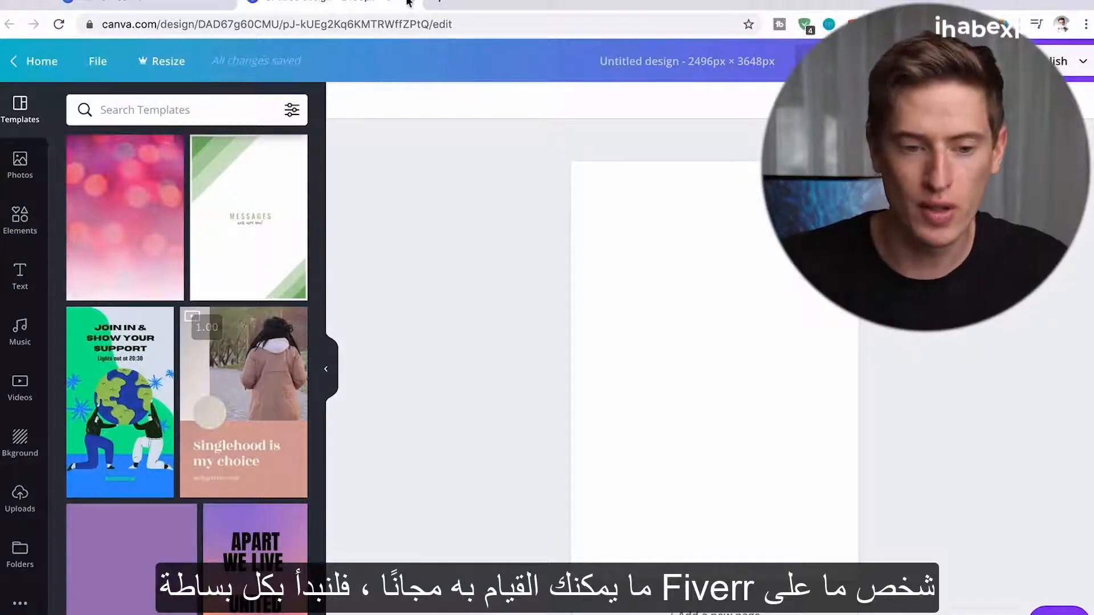
Add a heading reading DAD and move it to the upper half of the page
left_click(24, 291)
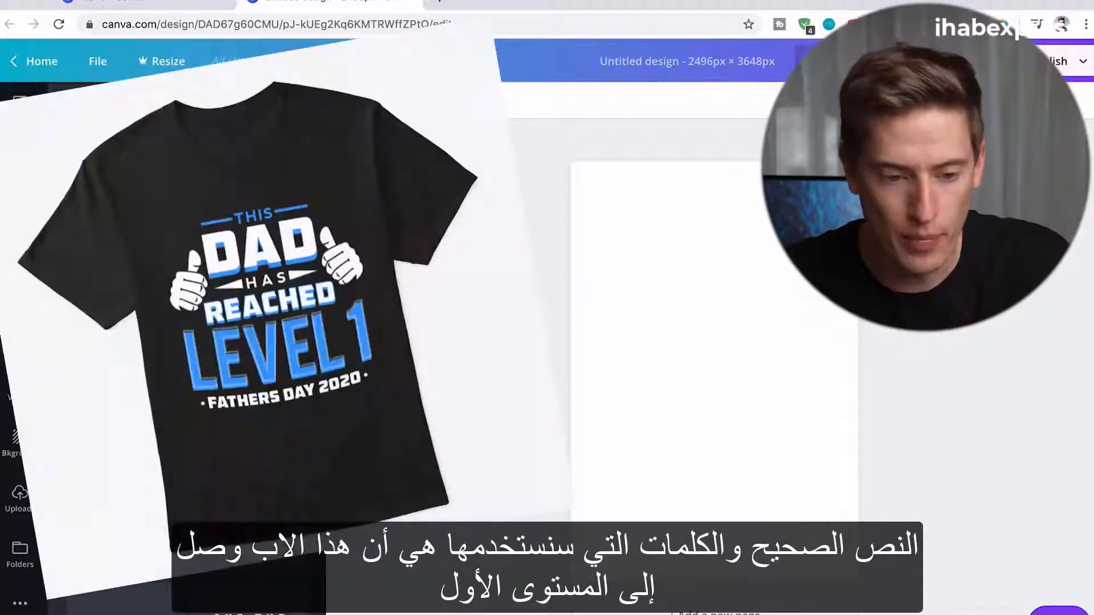
key("t")
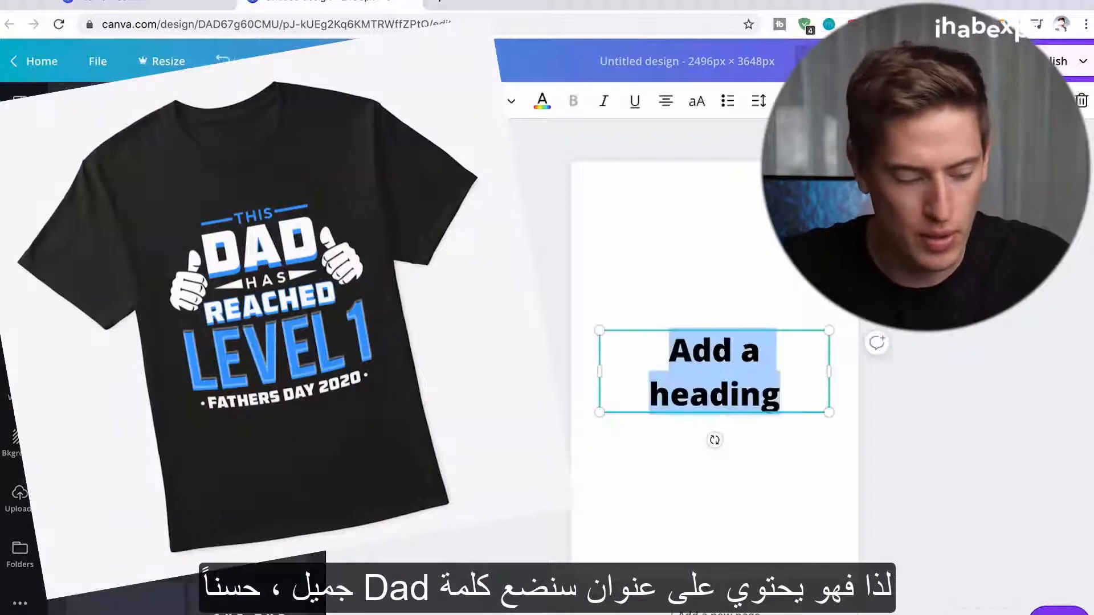
type("DAD")
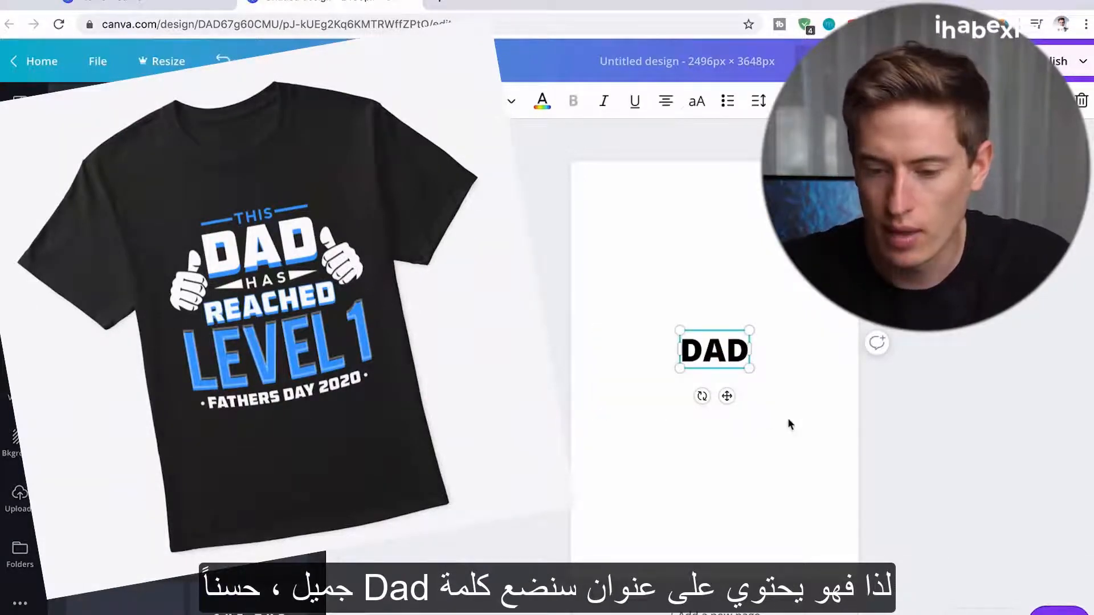
left_click_drag(728, 398, 733, 342)
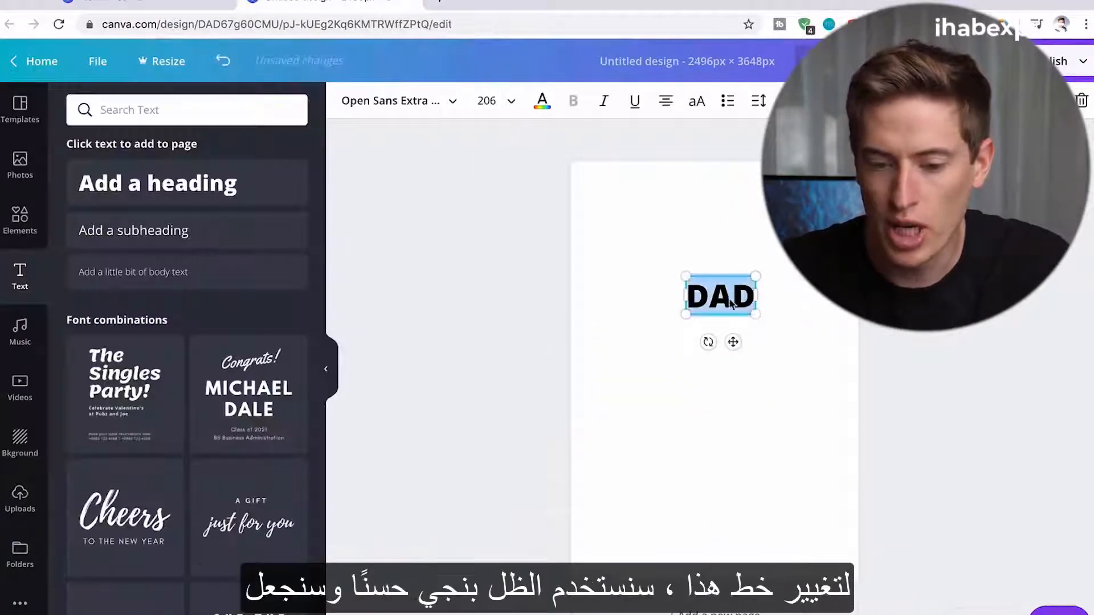
Set the DAD heading in the Bungee Shade font and enlarge it to a font size of about 564
left_click(453, 103)
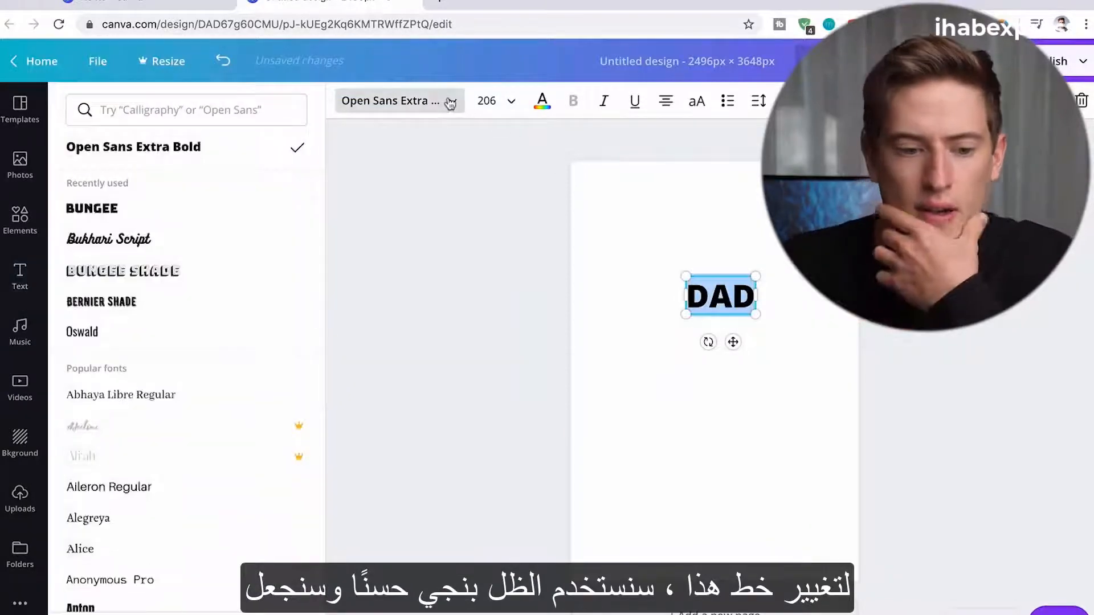
left_click(154, 285)
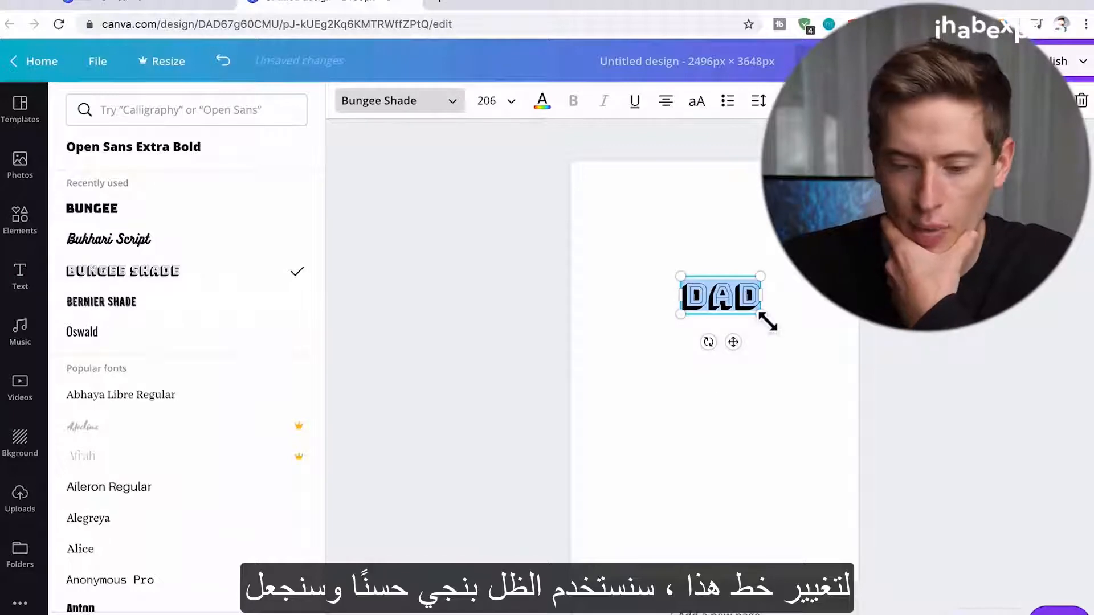
left_click_drag(766, 322, 891, 386)
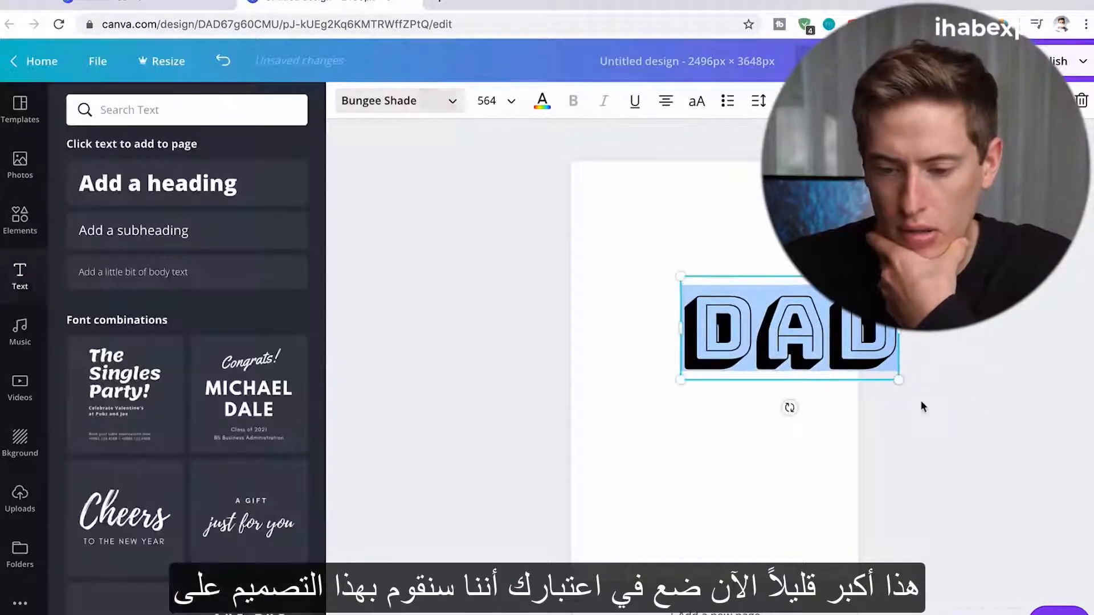
Move the enlarged DAD heading back fully onto the page, just above the middle
left_click_drag(897, 342, 808, 364)
left_click(827, 393)
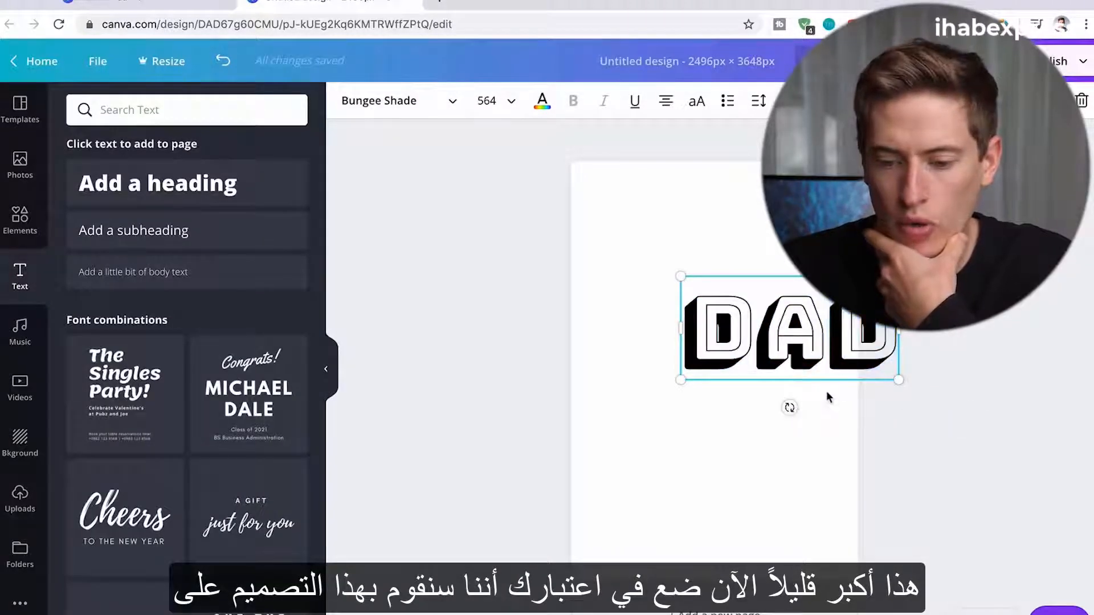
left_click(828, 462)
left_click_drag(795, 344, 713, 326)
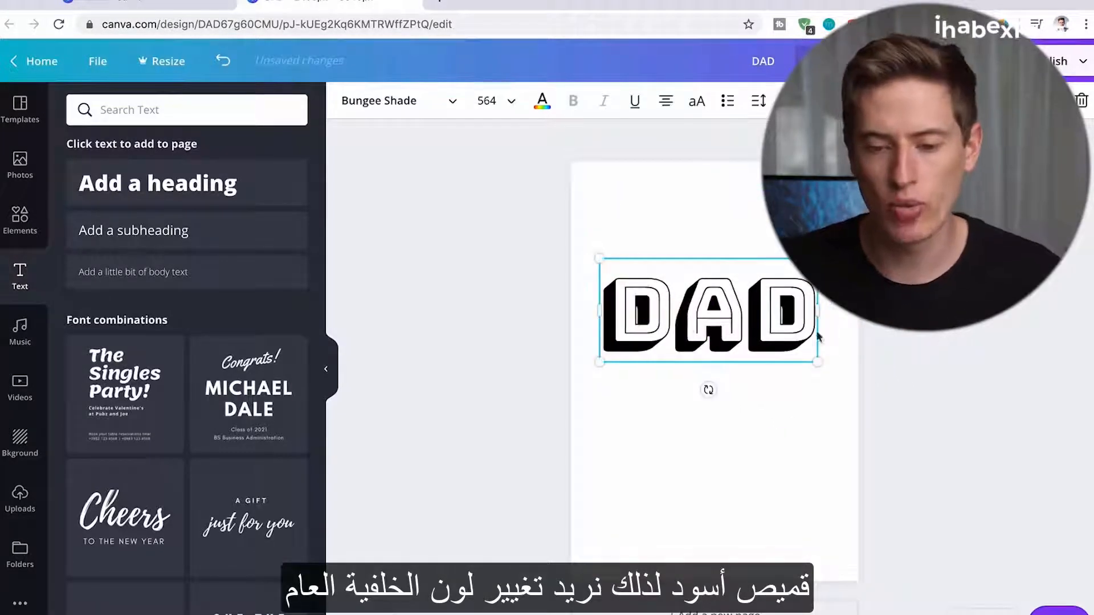
Try black as the page background, then set it to the default yellow
left_click(755, 193)
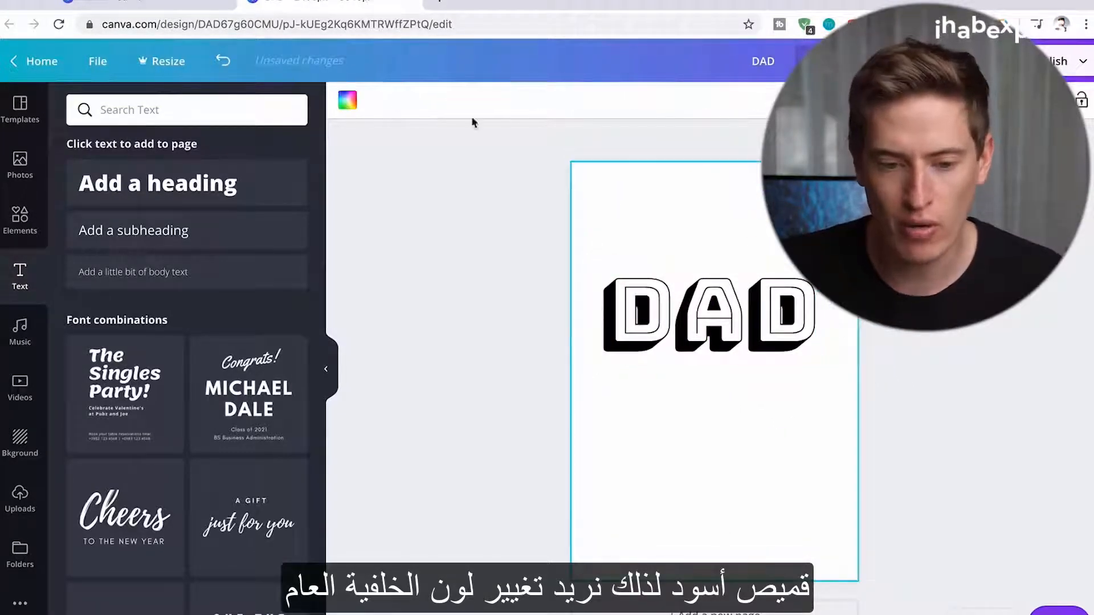
left_click(346, 101)
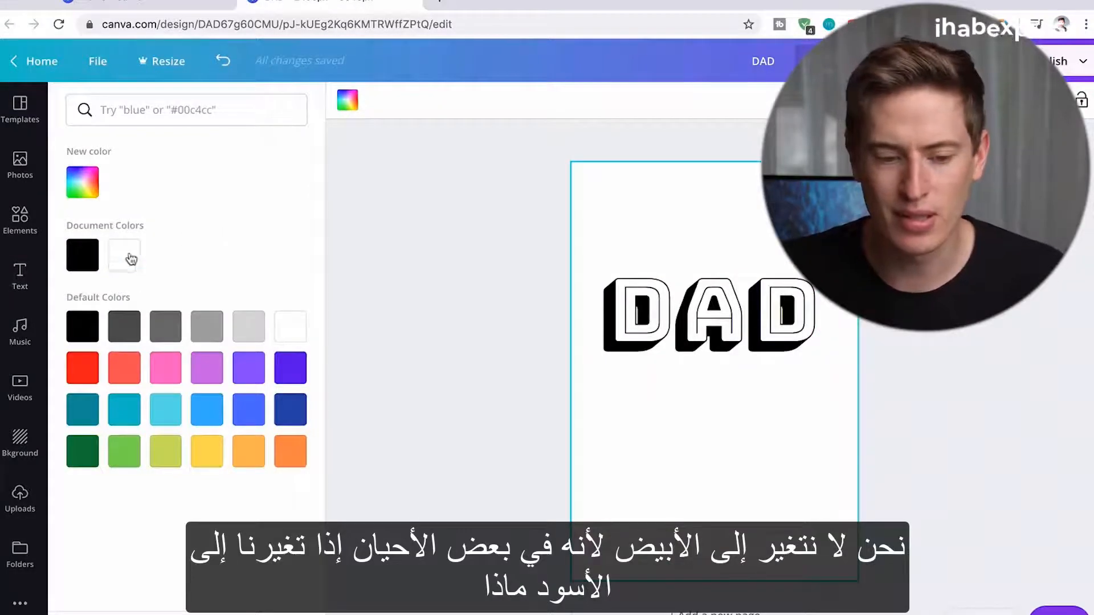
left_click(87, 256)
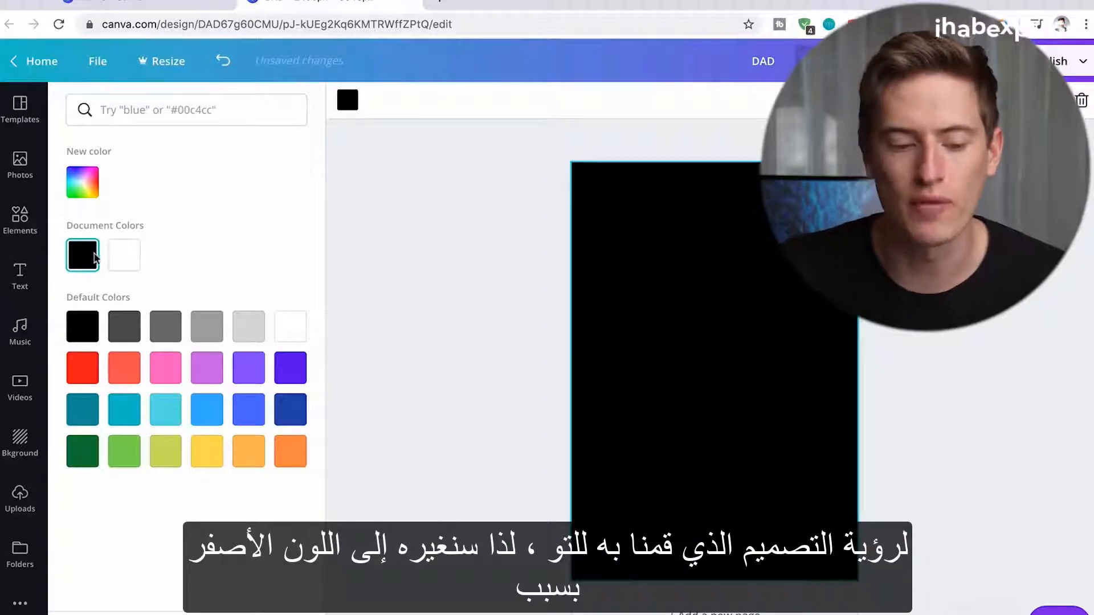
left_click(216, 451)
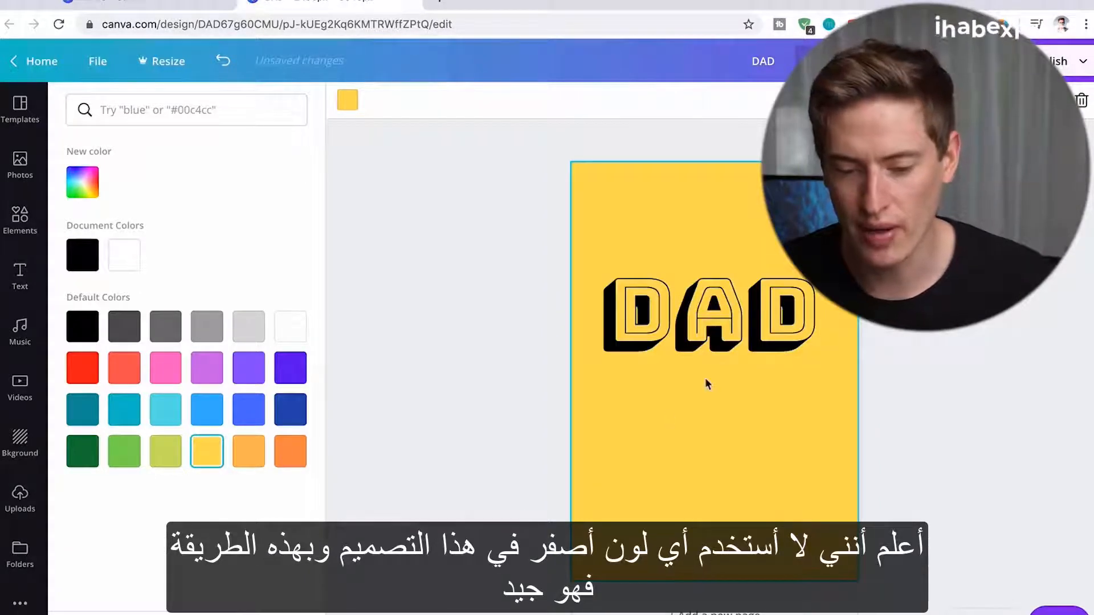
Shift the DAD heading slightly to the right on the page and deselect it
left_click(707, 352)
left_click_drag(696, 342, 707, 342)
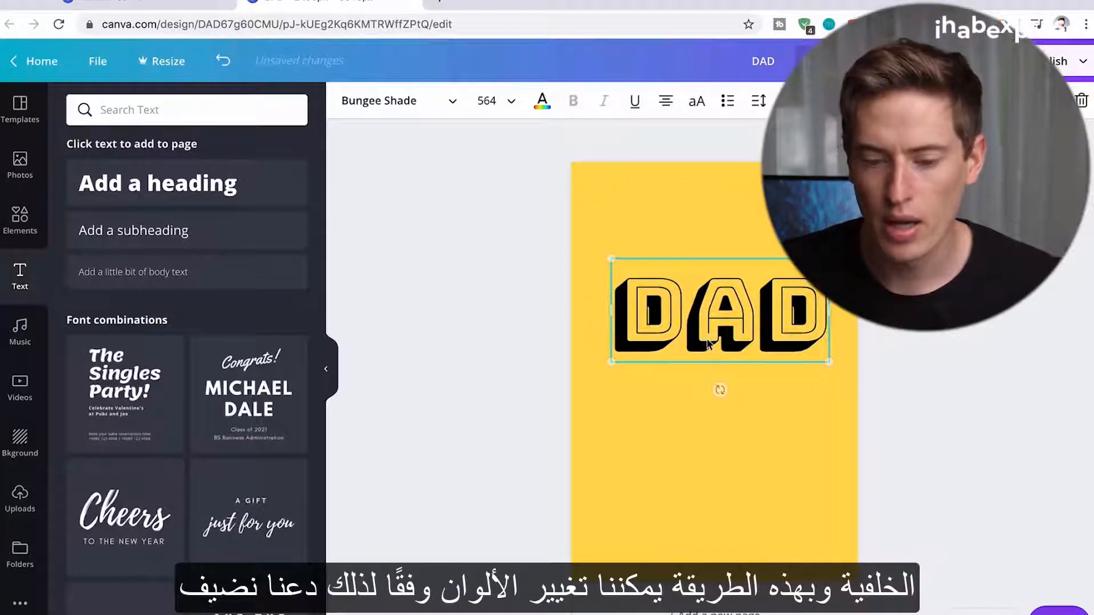
left_click(708, 342)
left_click(677, 419)
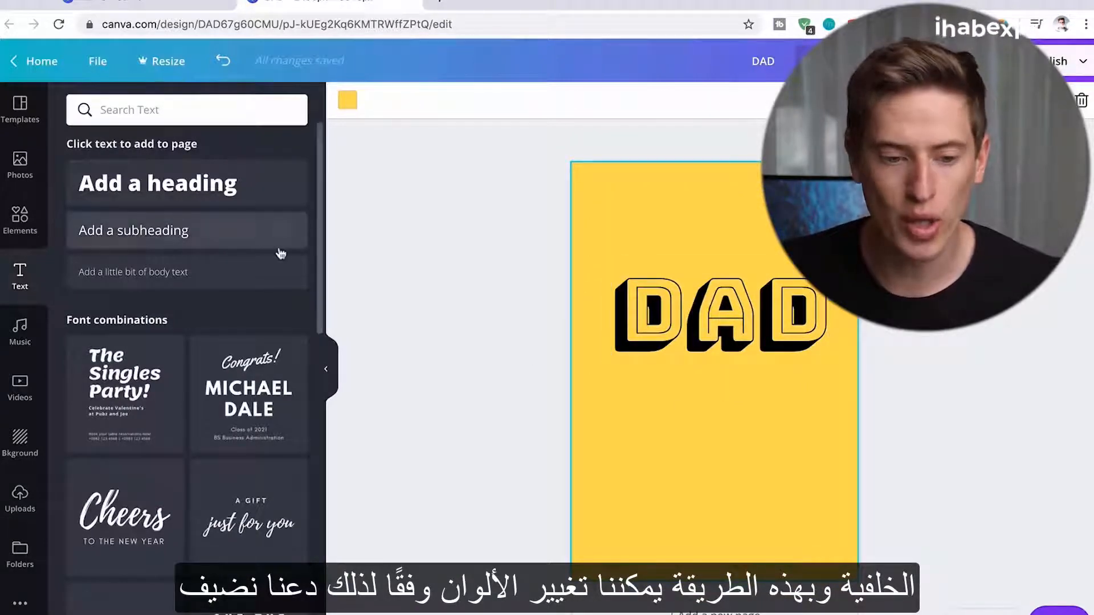
Add another heading reading LEVEL 1 and set it in the Bungee Shade font
left_click(215, 191)
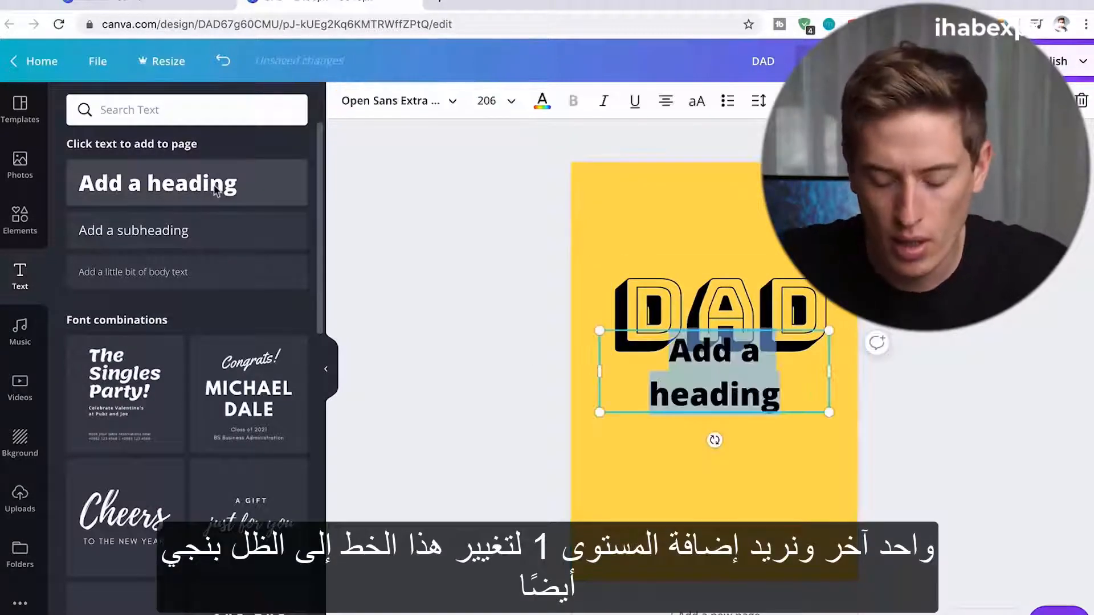
type("LEVEL 1")
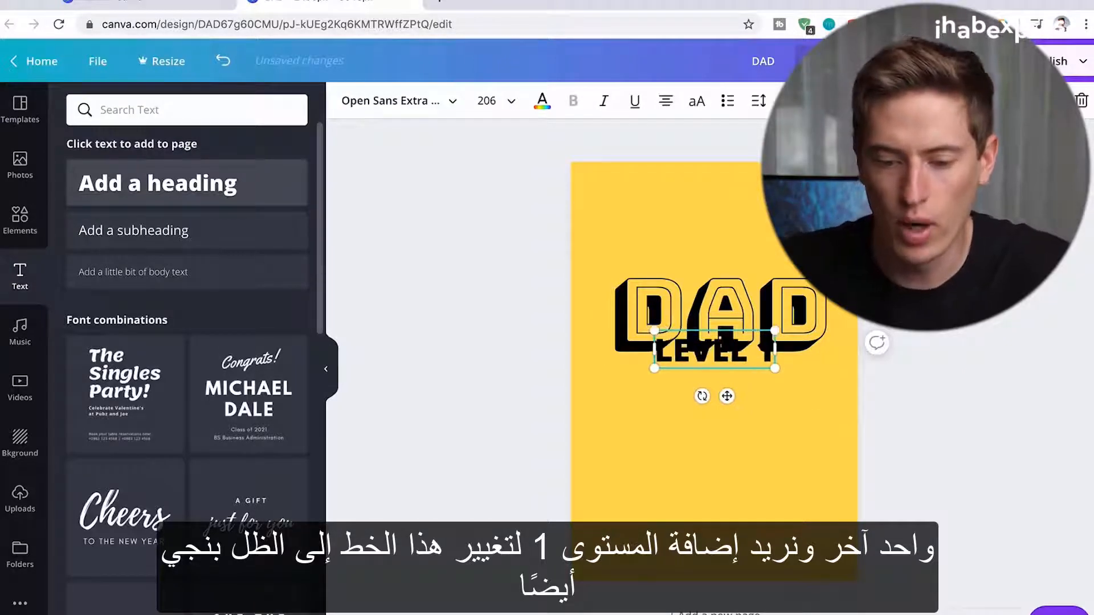
key("ctrl+a")
left_click(421, 103)
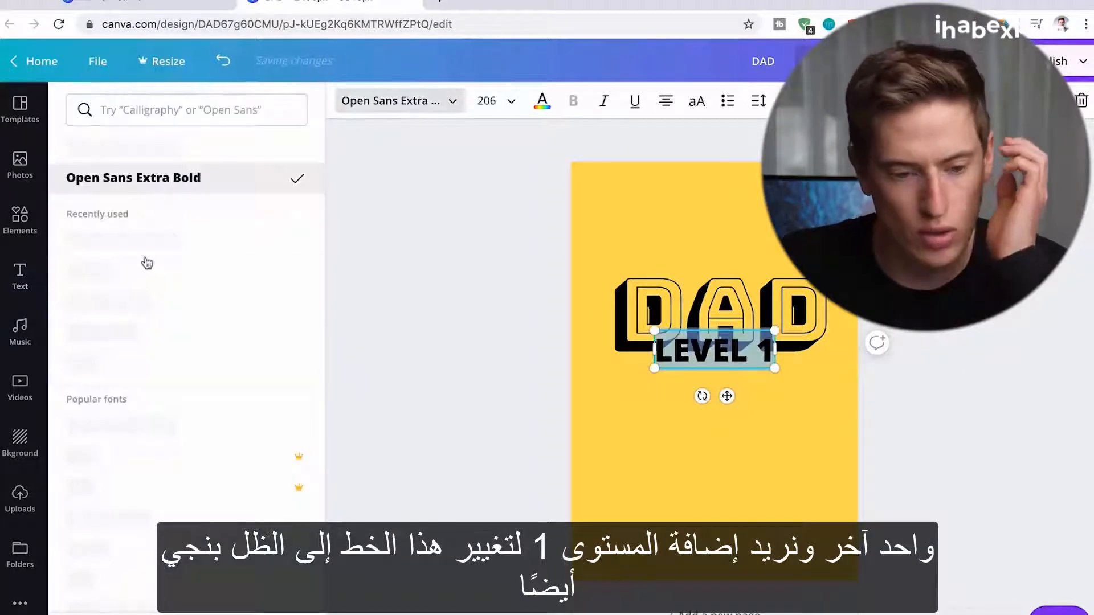
left_click(154, 238)
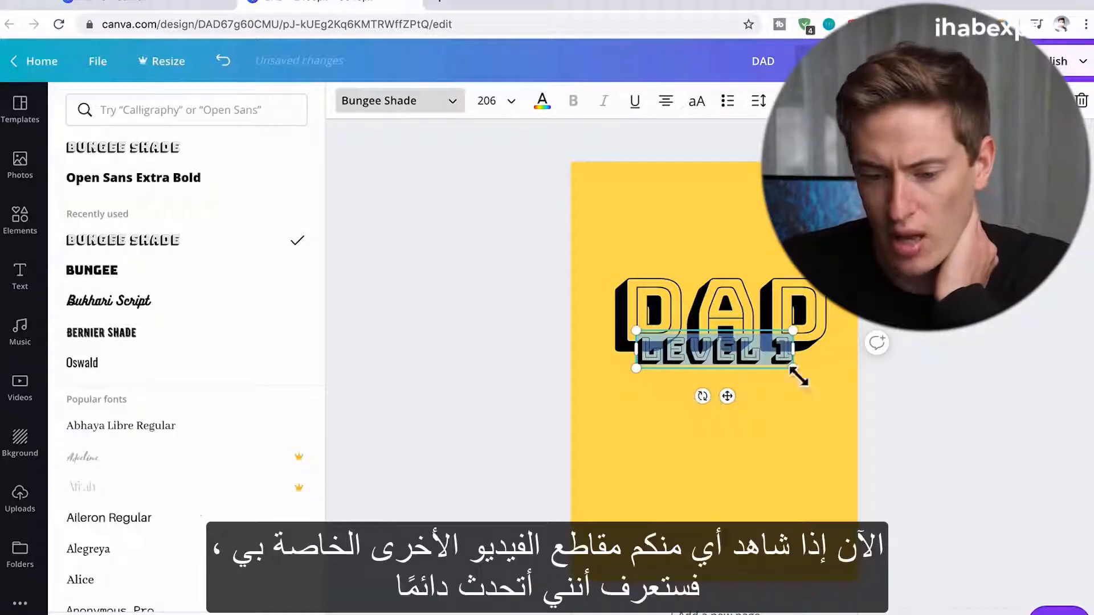
Enlarge LEVEL 1 to a font size of about 343, place it below DAD, and centre both lines on the page
left_click_drag(822, 383, 911, 427)
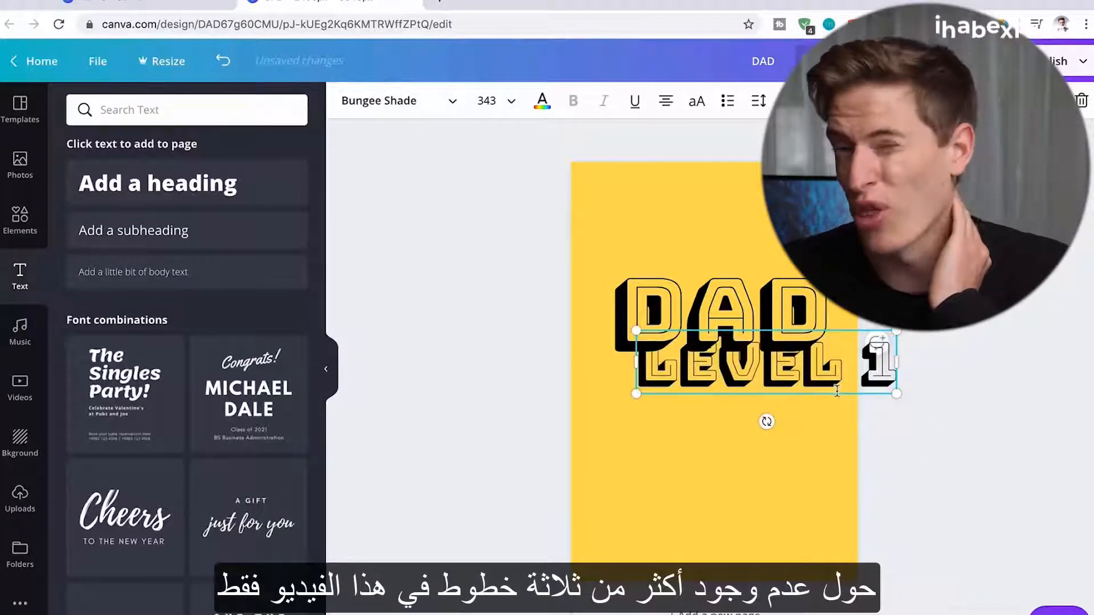
left_click_drag(818, 390, 762, 447)
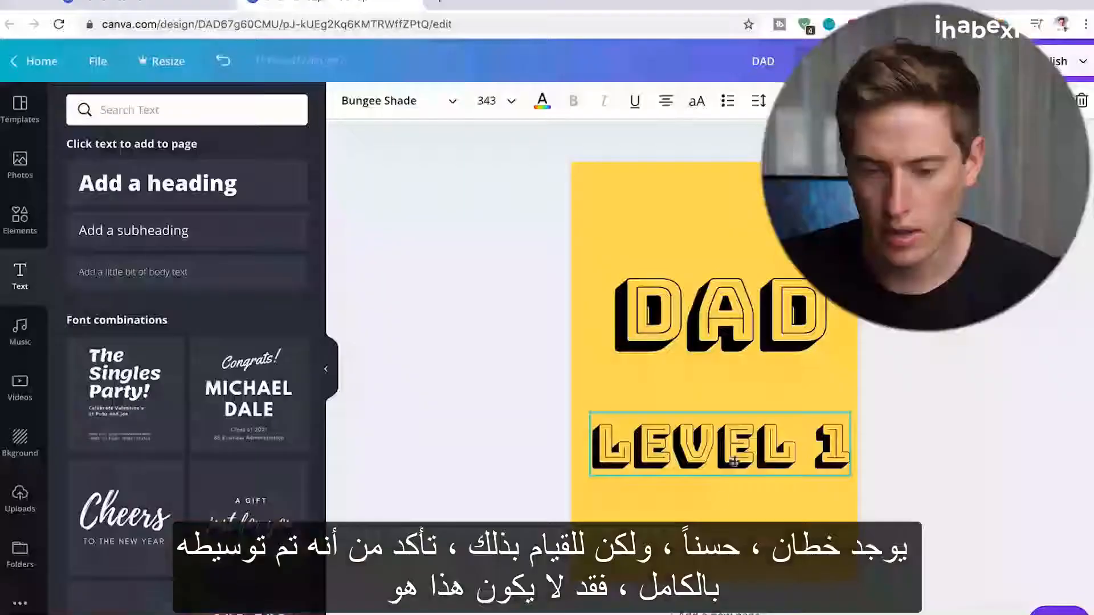
left_click(750, 344)
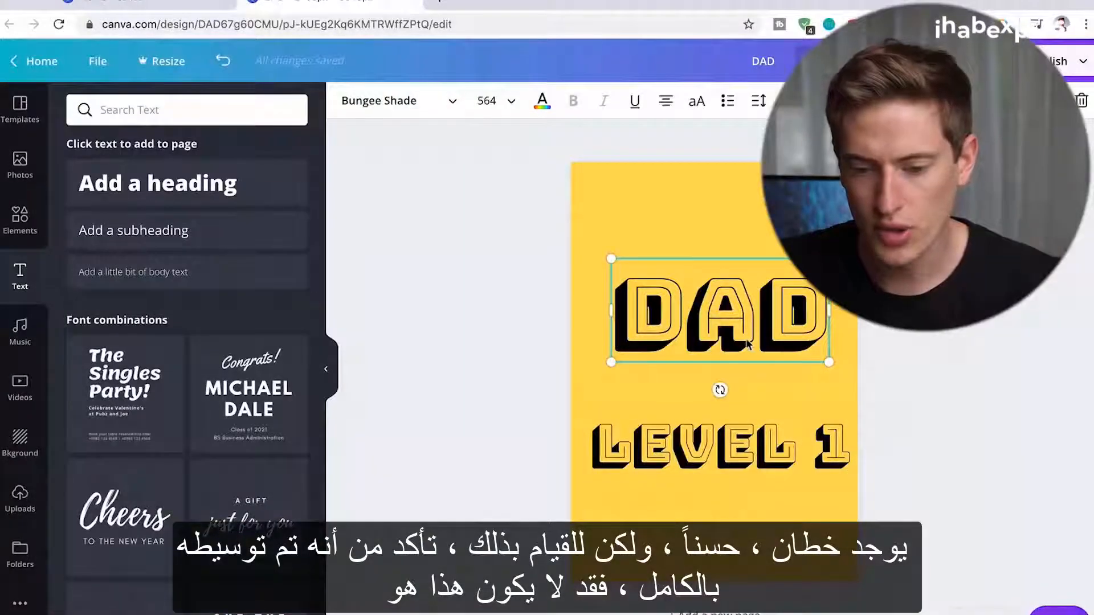
left_click_drag(748, 344, 743, 344)
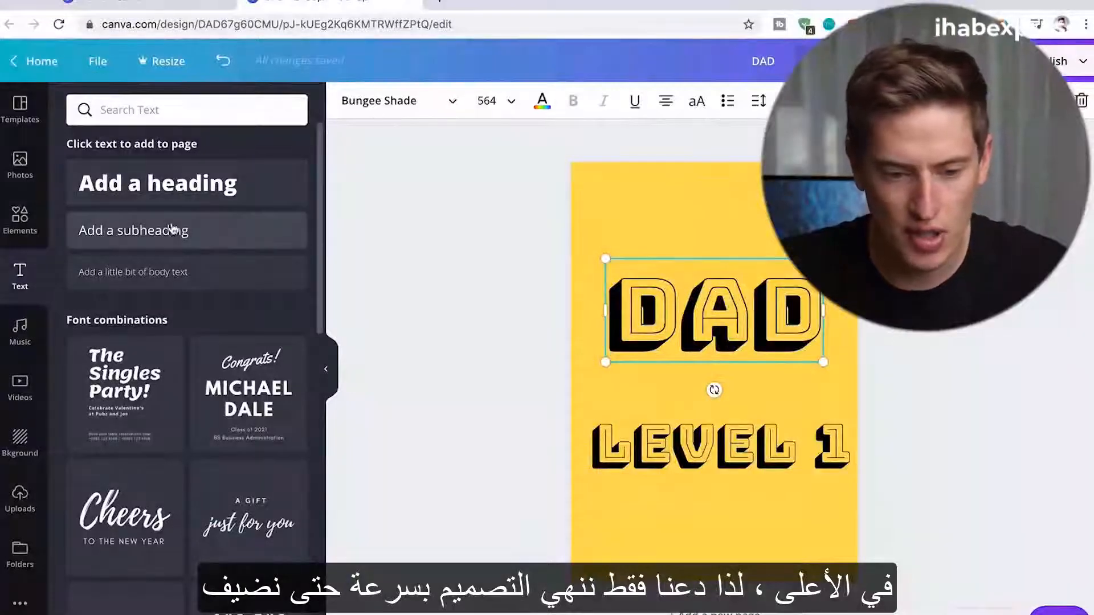
Add a third heading reading HAS and set it in the plain Bungee font
left_click(166, 183)
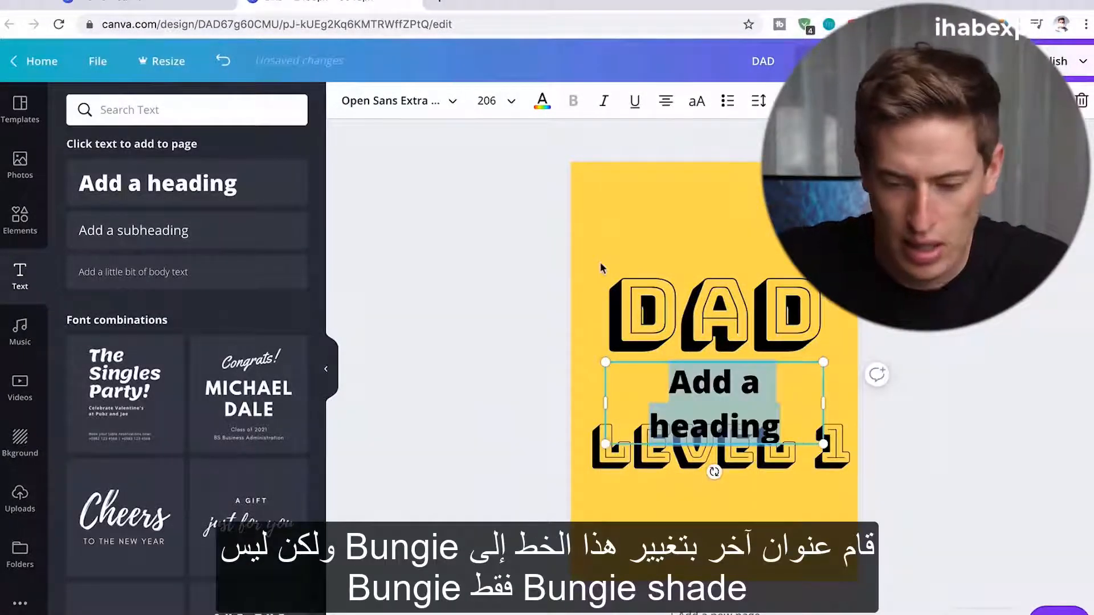
type("HAS")
key("ctrl+a")
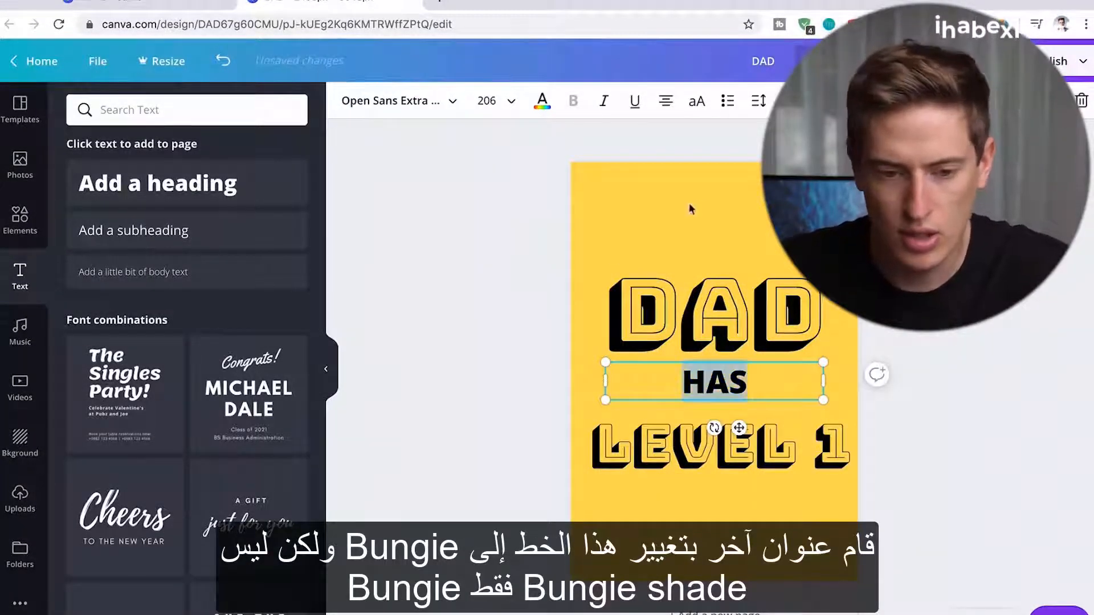
left_click(412, 106)
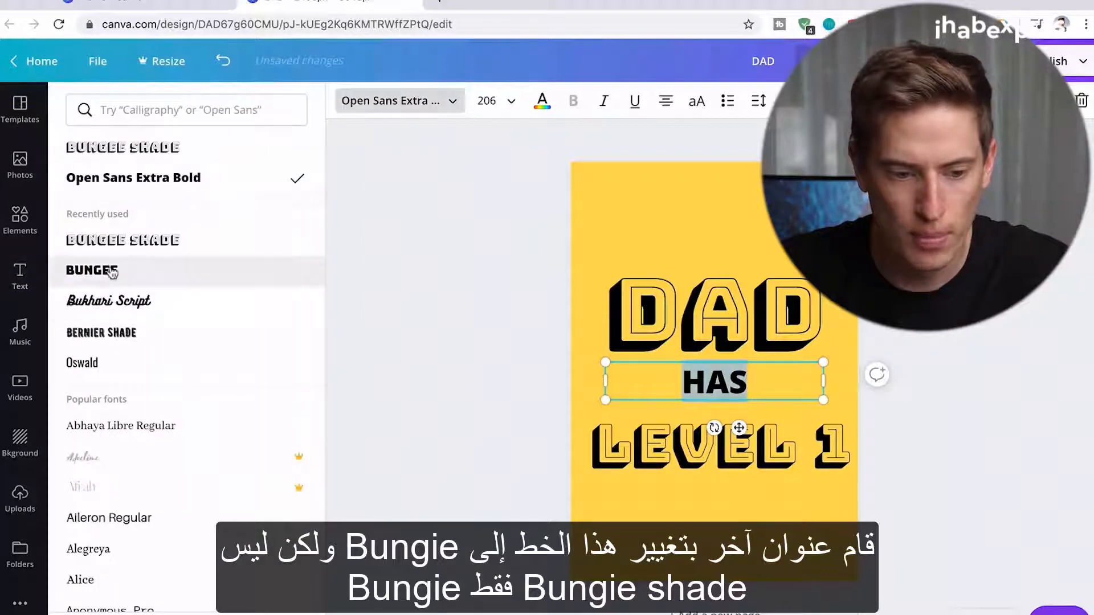
left_click(109, 270)
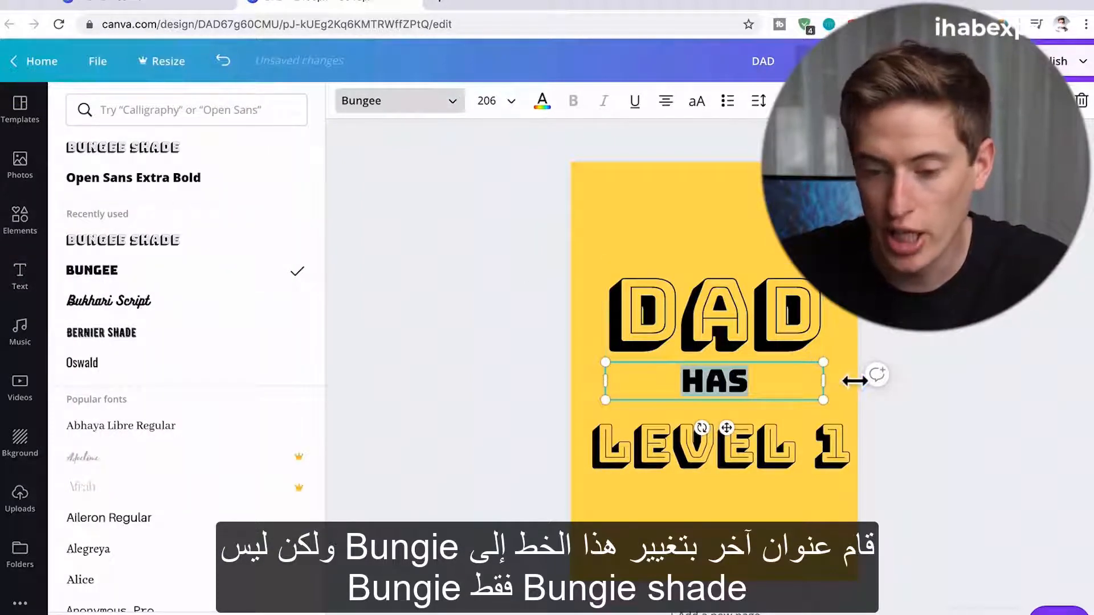
Move the HAS heading above DAD and change its text to THIS
left_click_drag(725, 428, 726, 301)
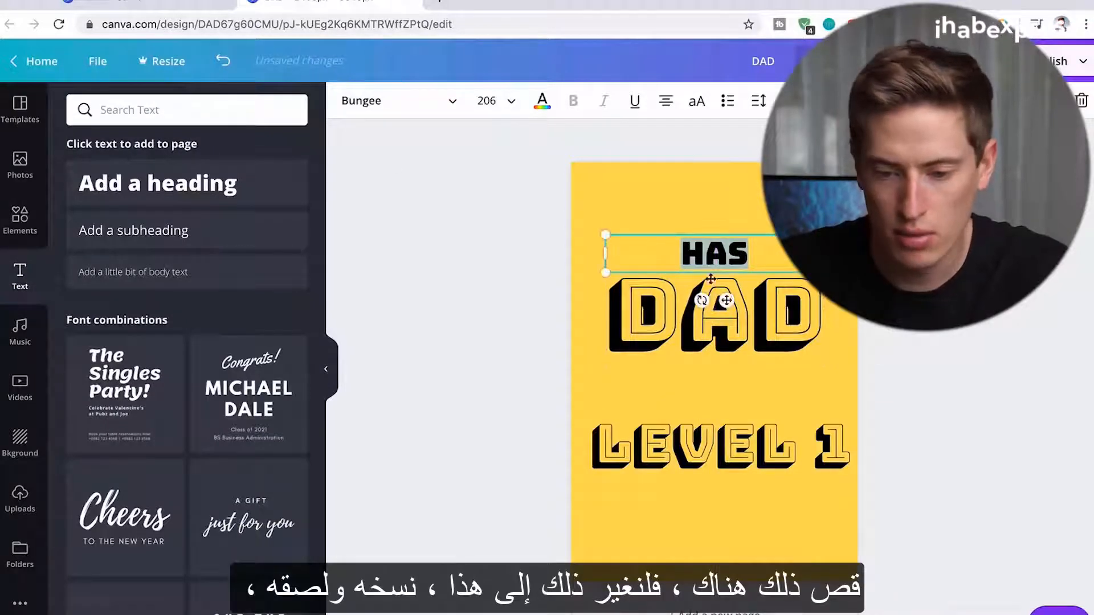
left_click(723, 245)
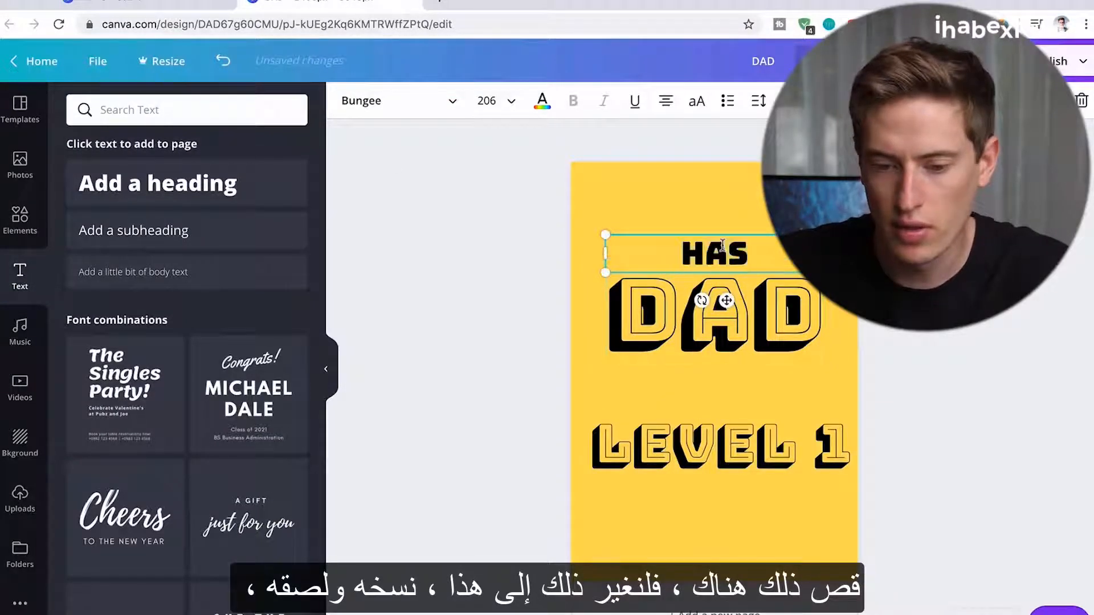
double_click(722, 249)
type("THIS")
left_click(752, 194)
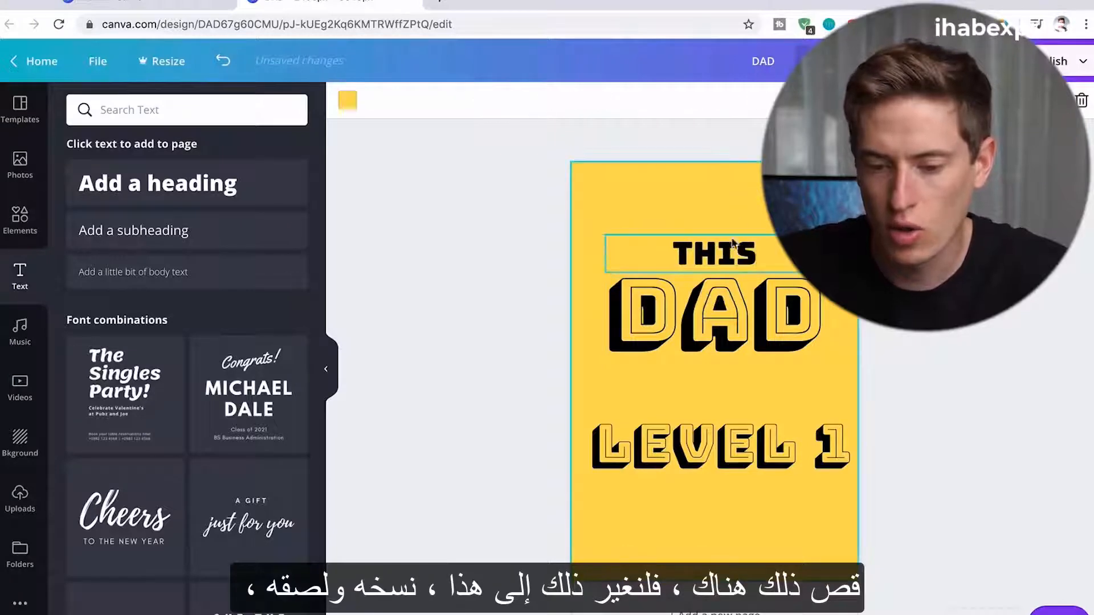
Duplicate the THIS heading, place the copy between DAD and LEVEL 1, and change its text to HAS
left_click(725, 254)
key("super+c")
key("super+v")
left_click_drag(726, 261, 724, 381)
double_click(724, 381)
type("HAS")
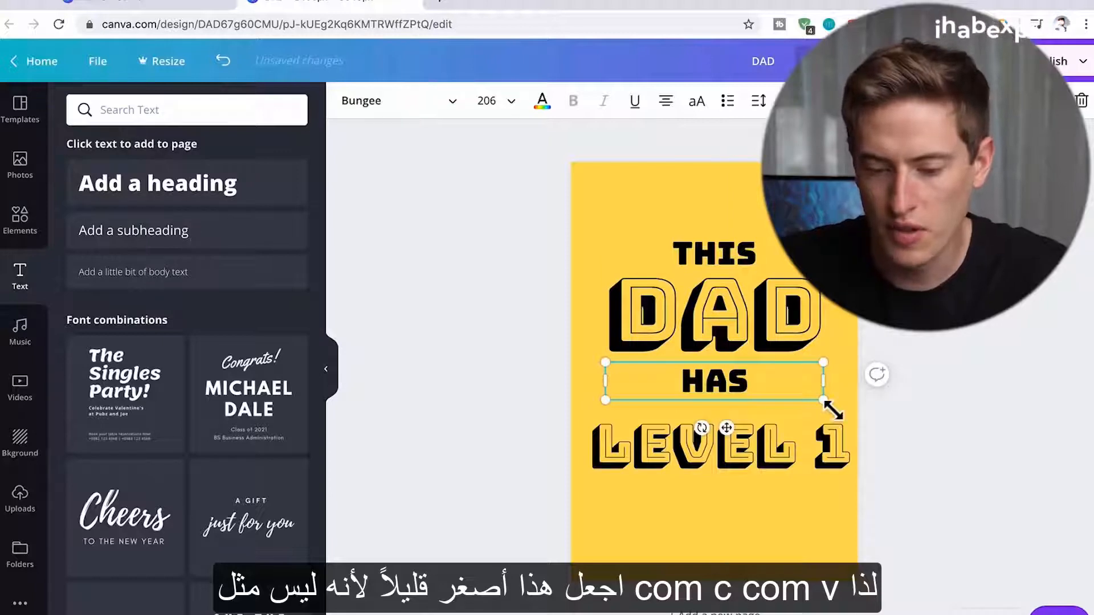
Shrink the HAS heading to a font size of about 172 and centre it under DAD
left_click_drag(825, 401, 788, 393)
left_click(705, 405)
left_click(695, 380)
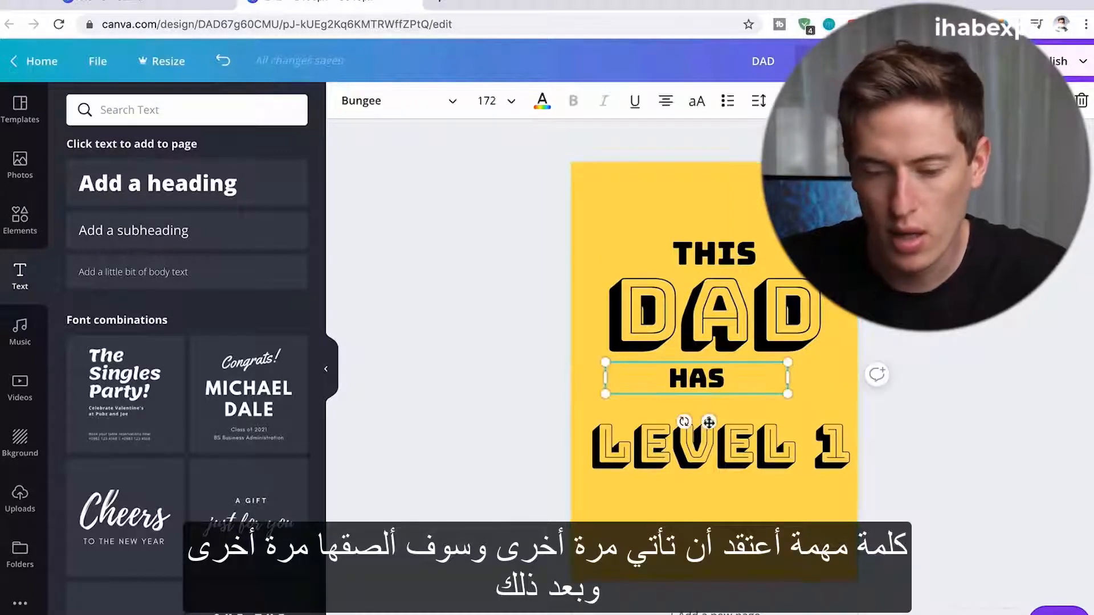
left_click_drag(723, 385, 741, 385)
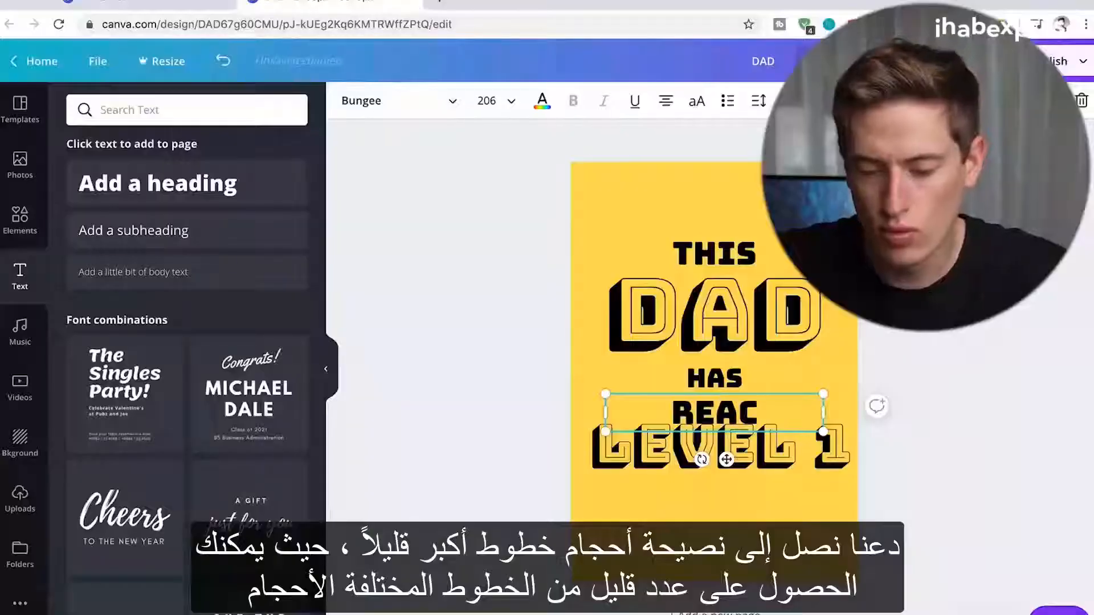
Complete the heading below HAS as REACHED and move LEVEL 1 down beneath it, centred on the page
type("HED")
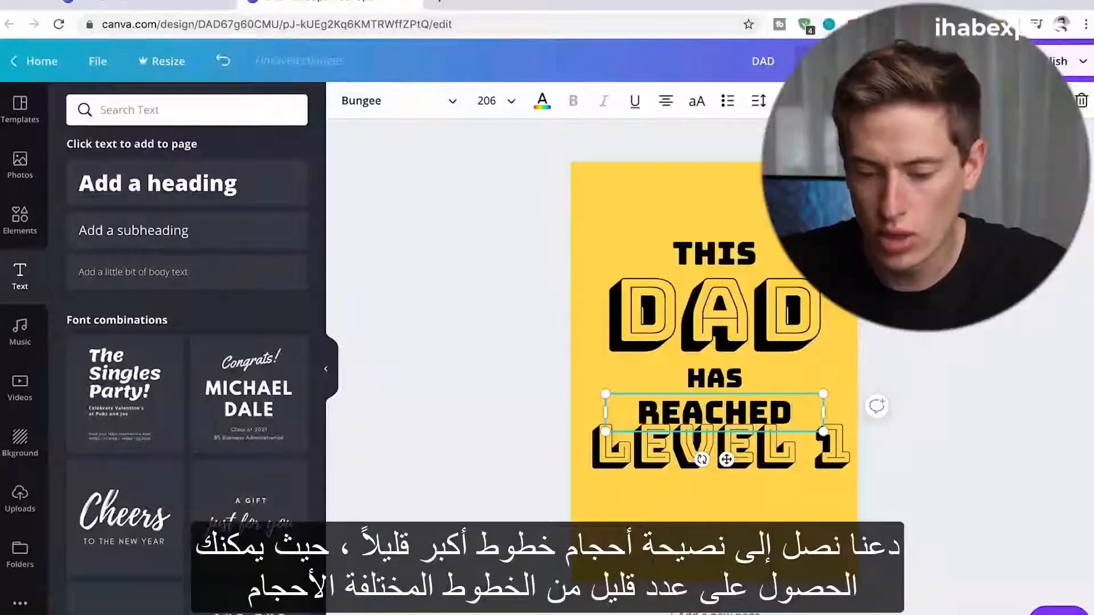
left_click(773, 509)
left_click(798, 470)
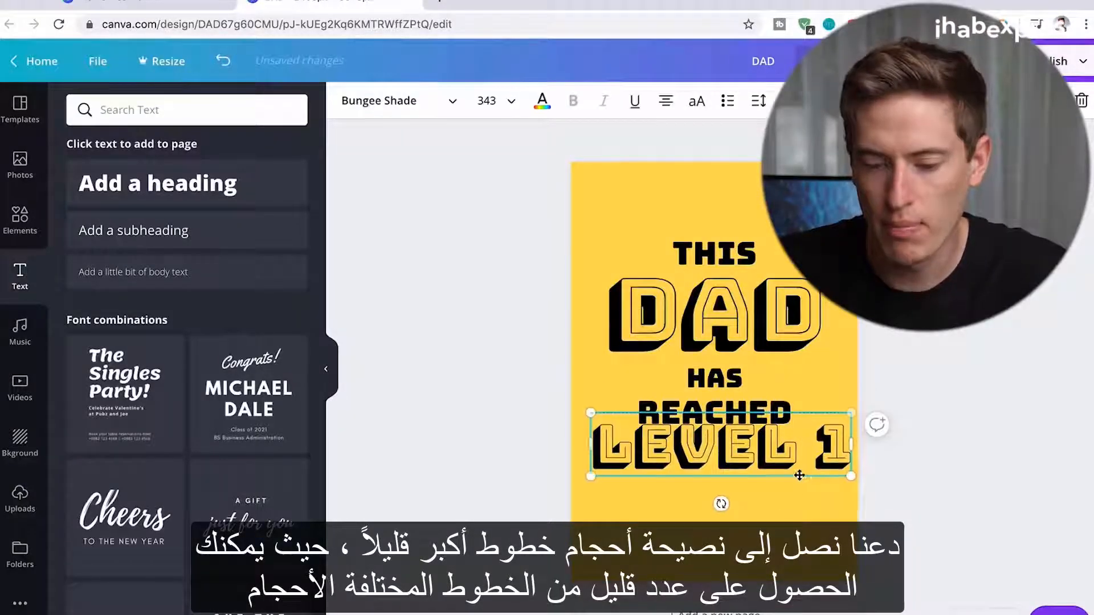
left_click_drag(799, 478, 796, 482)
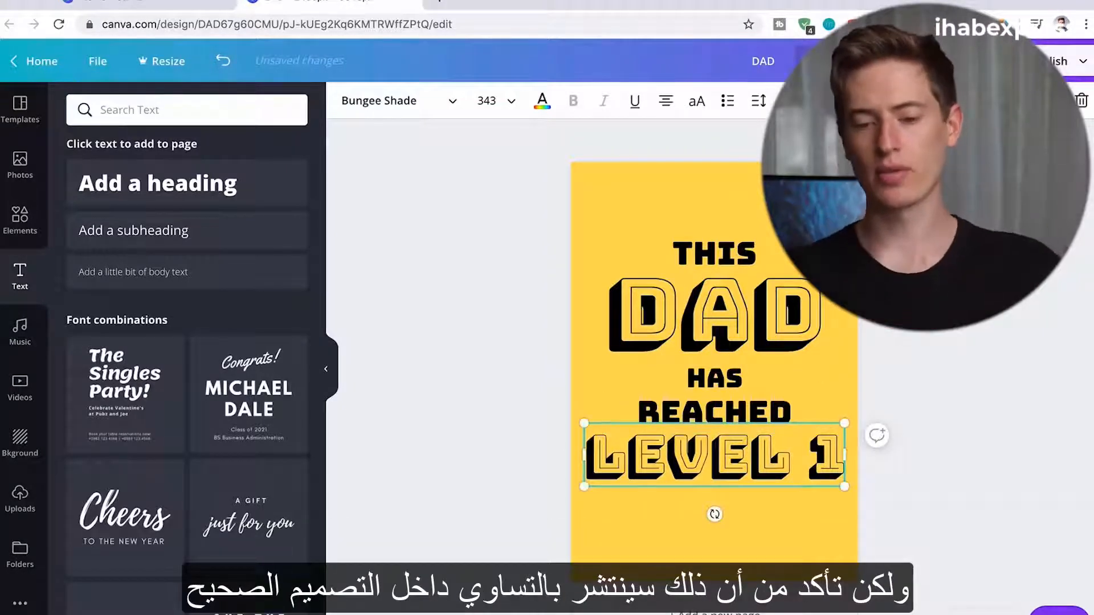
key("Escape")
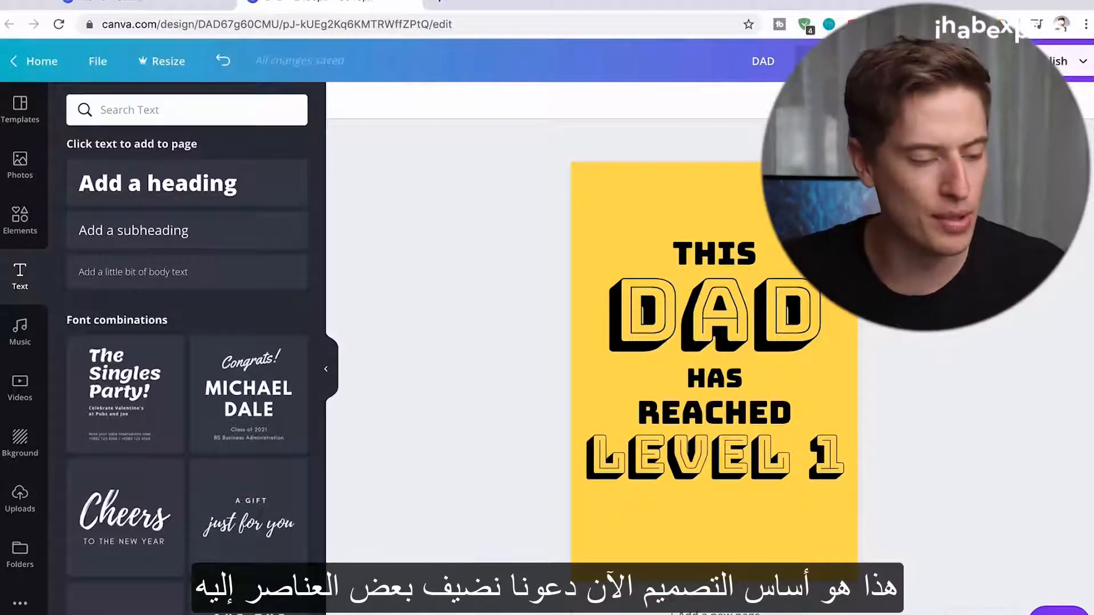
Colour the THIS, HAS and REACHED headings white
left_click(715, 256)
left_click(542, 105)
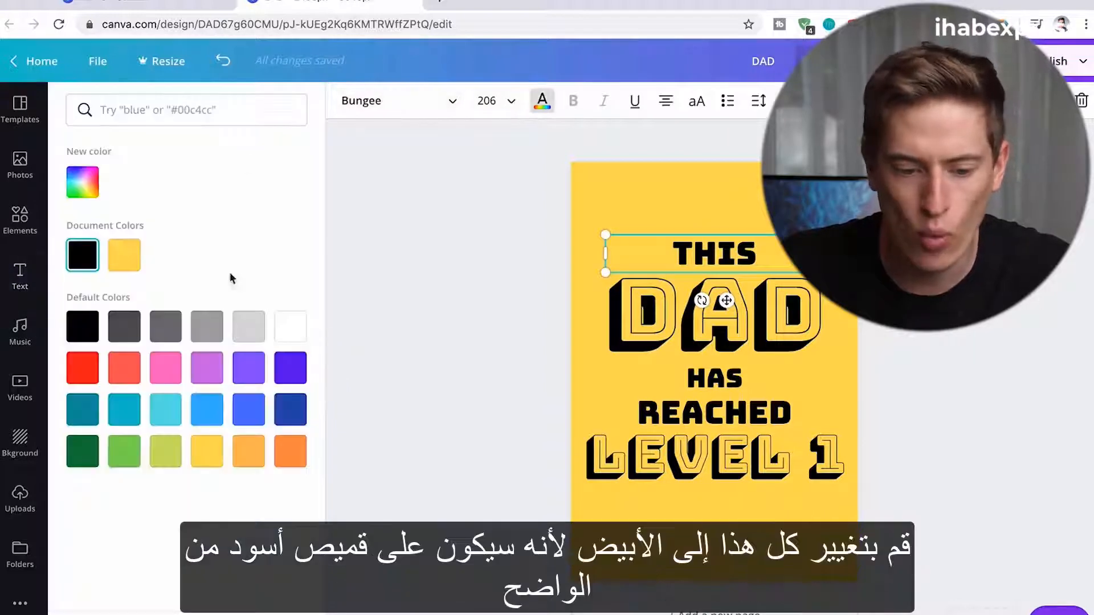
left_click(290, 326)
left_click(715, 378)
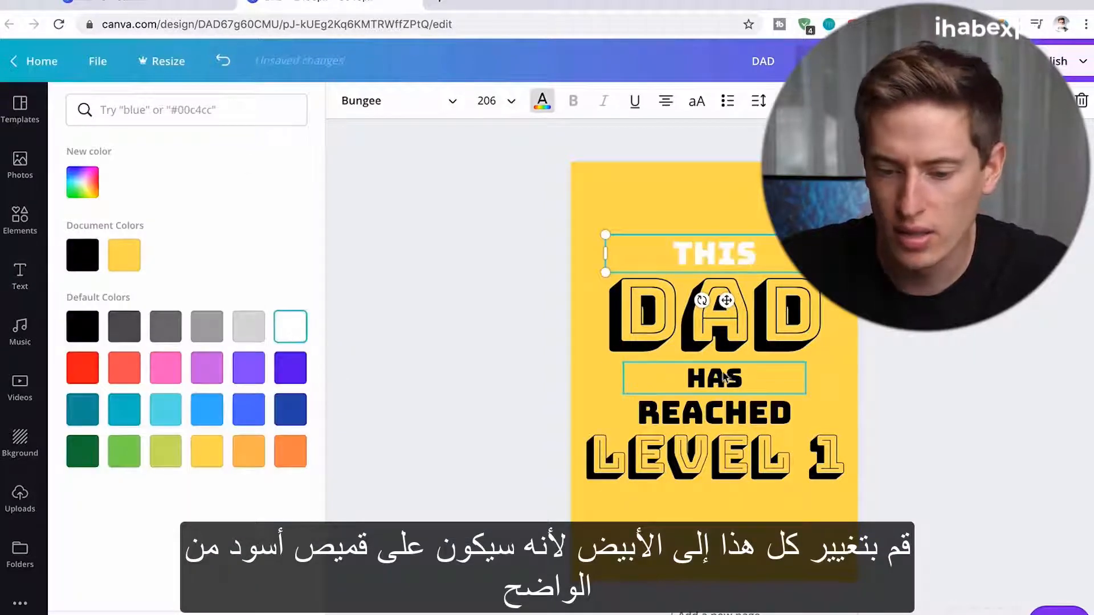
left_click(296, 330)
left_click(754, 420)
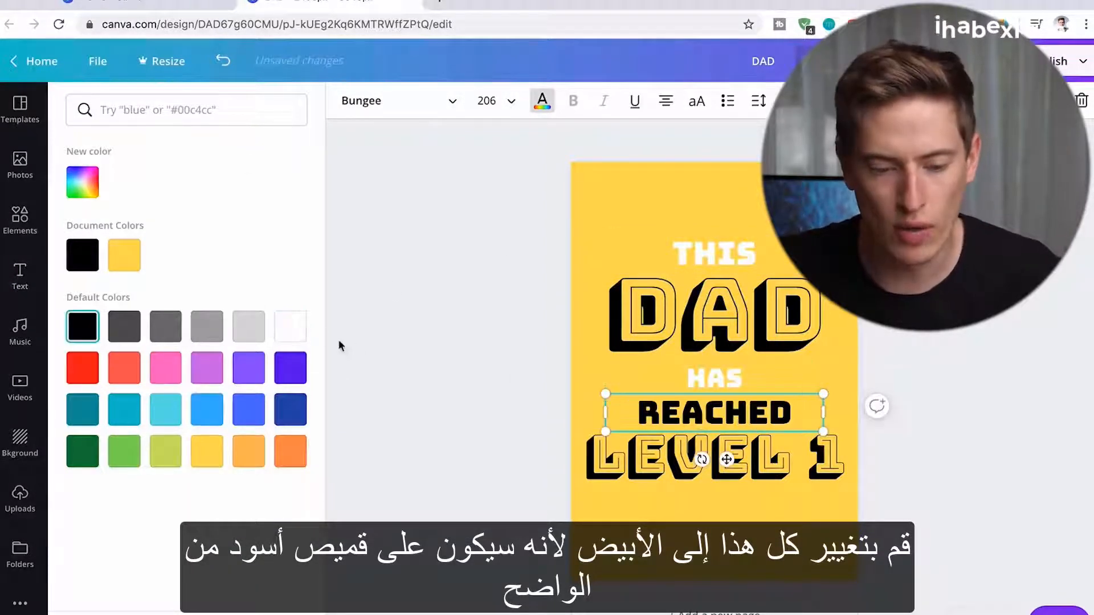
left_click(290, 326)
Colour the DAD and LEVEL 1 headings dark blue
left_click(638, 319)
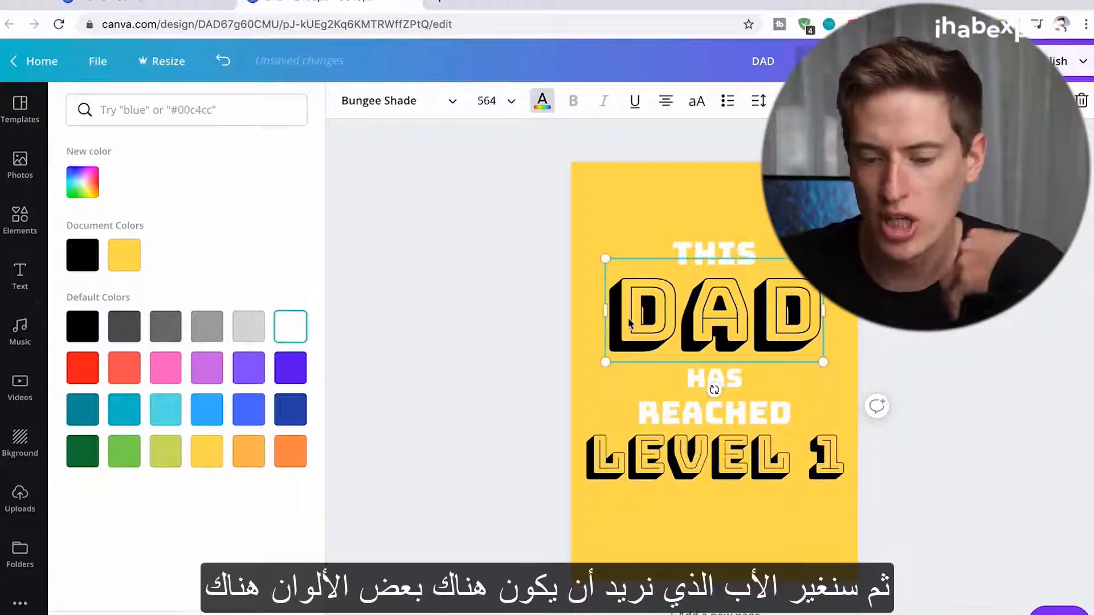
left_click(295, 377)
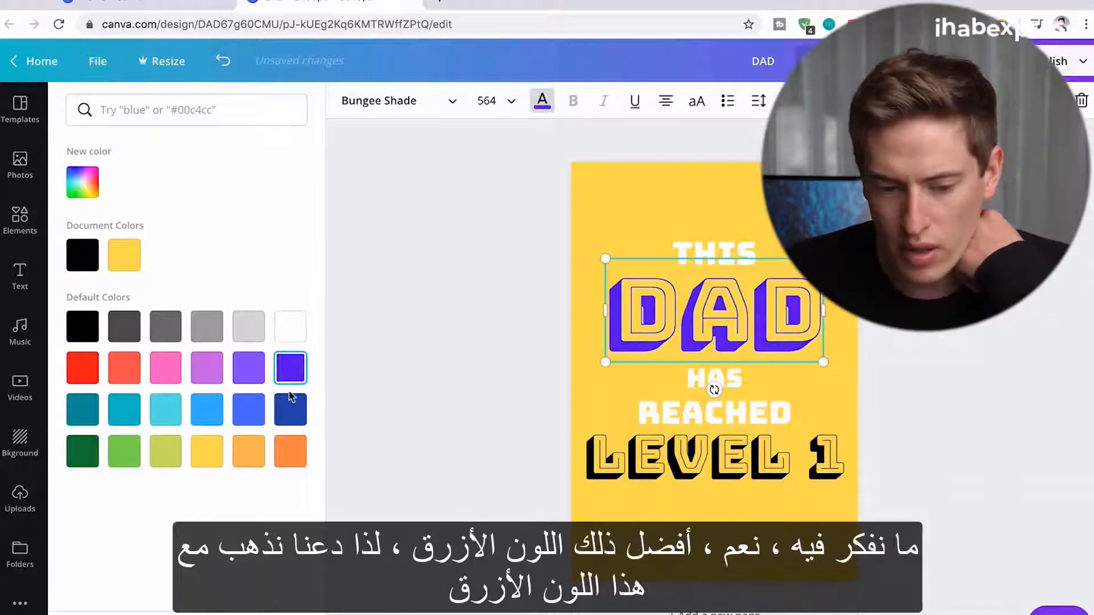
left_click(292, 411)
left_click(672, 468)
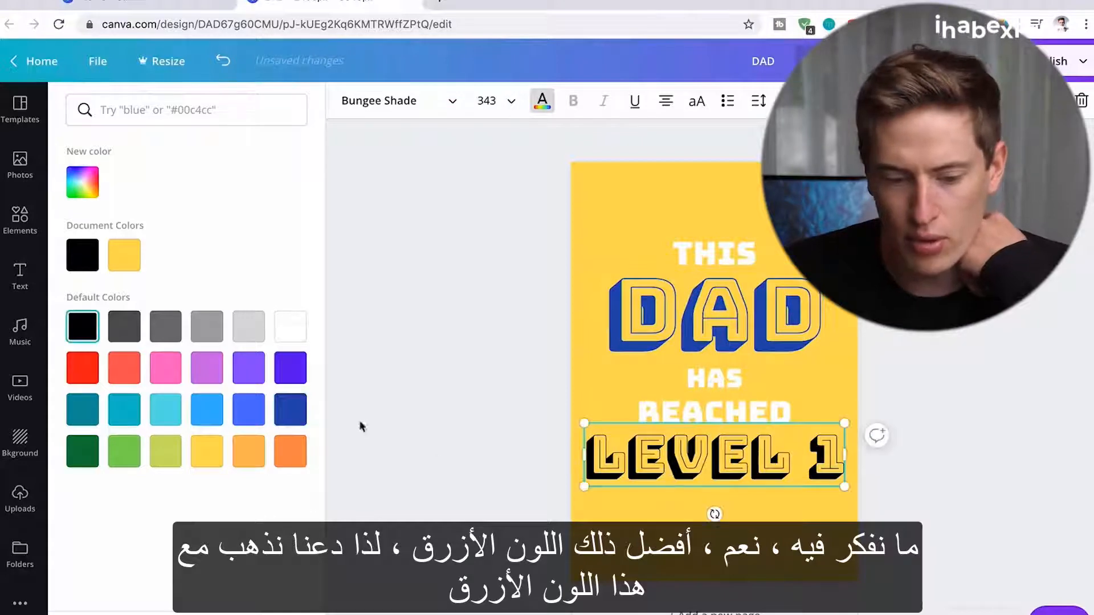
left_click(291, 416)
key("Escape")
Move HAS, REACHED and LEVEL 1 slightly up to tighten the spacing below DAD, keeping them centred
left_click(722, 378)
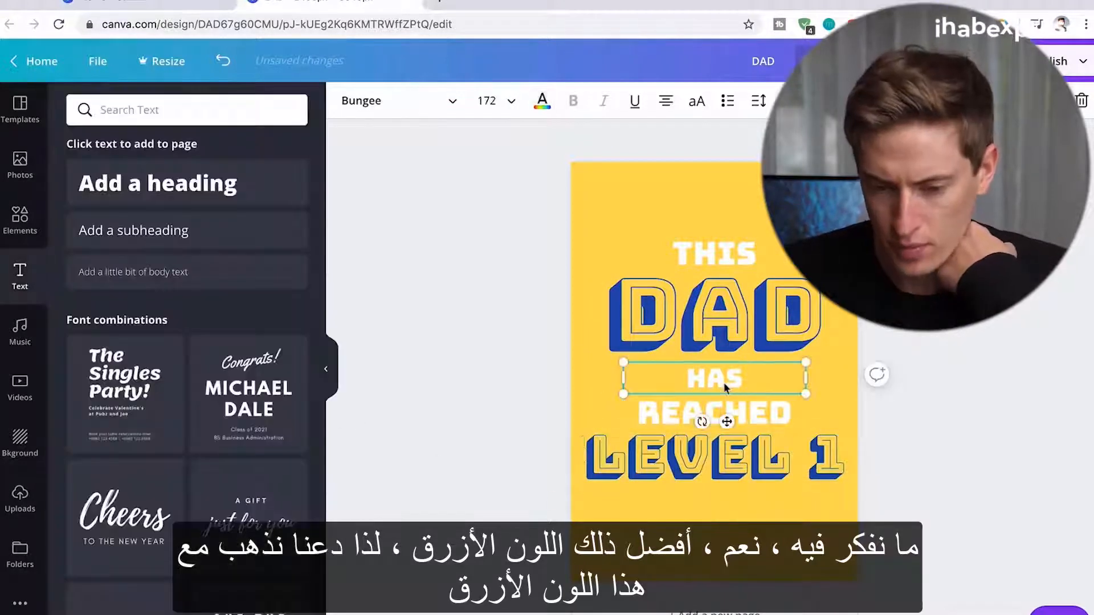
left_click_drag(725, 403, 725, 404)
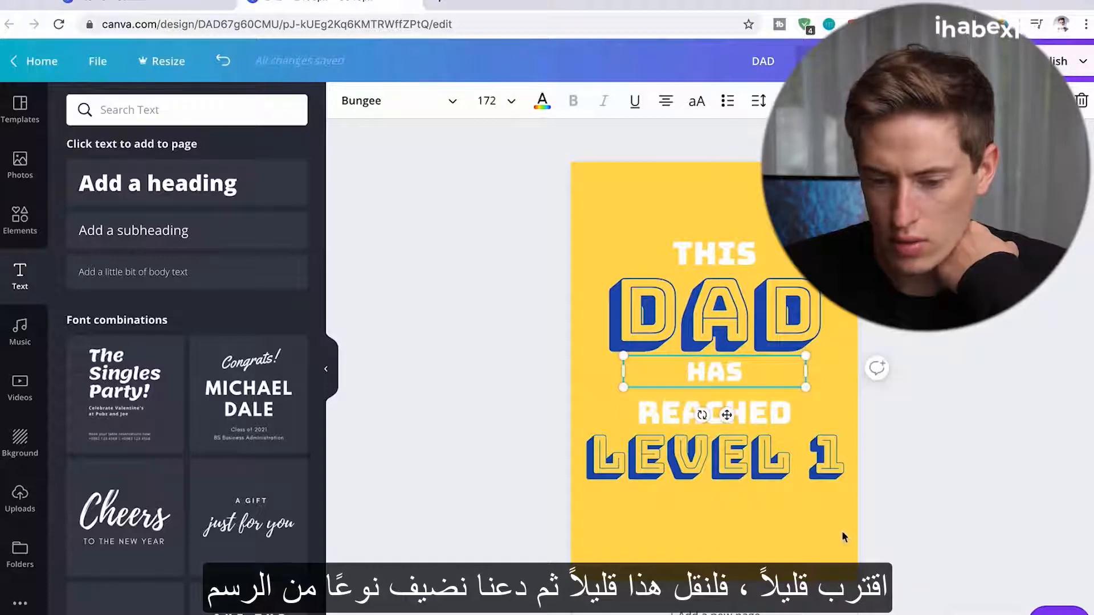
left_click(752, 418)
left_click(761, 444)
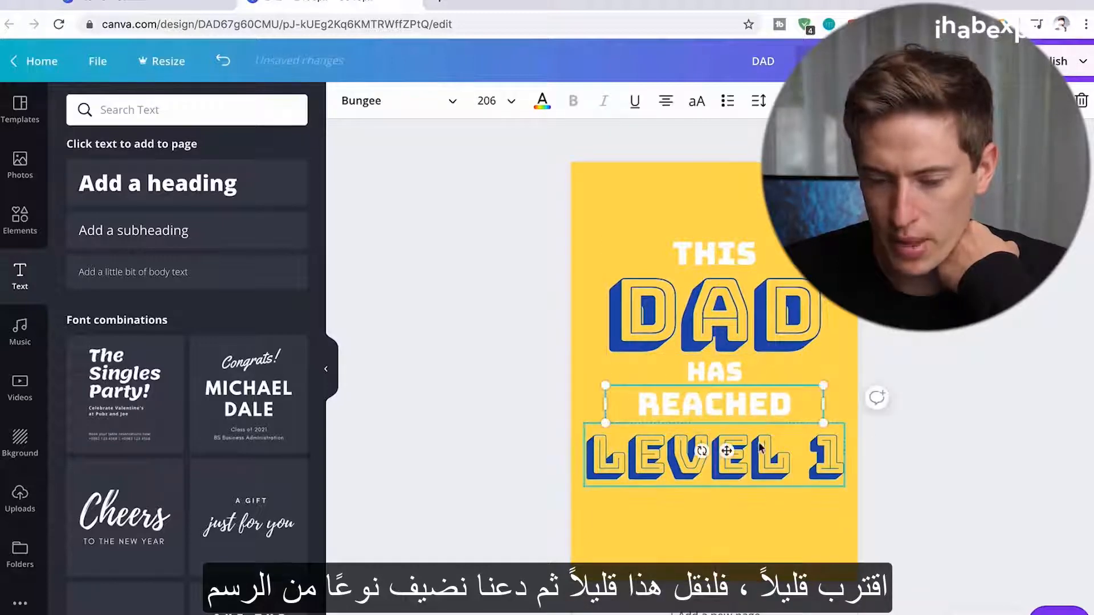
left_click(766, 544)
left_click(735, 472)
left_click_drag(734, 473, 733, 463)
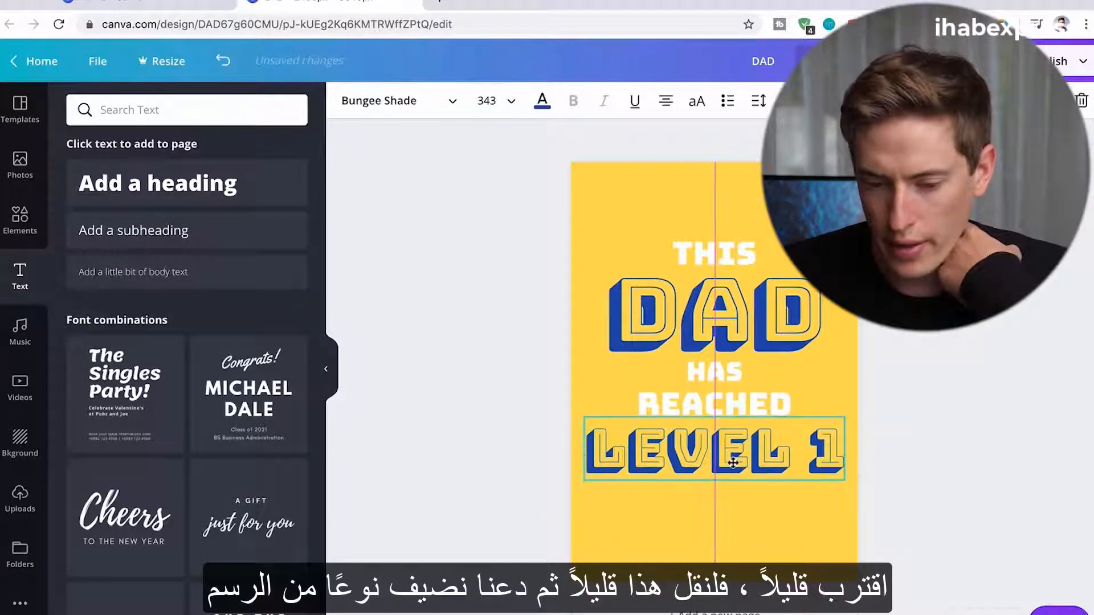
left_click(739, 518)
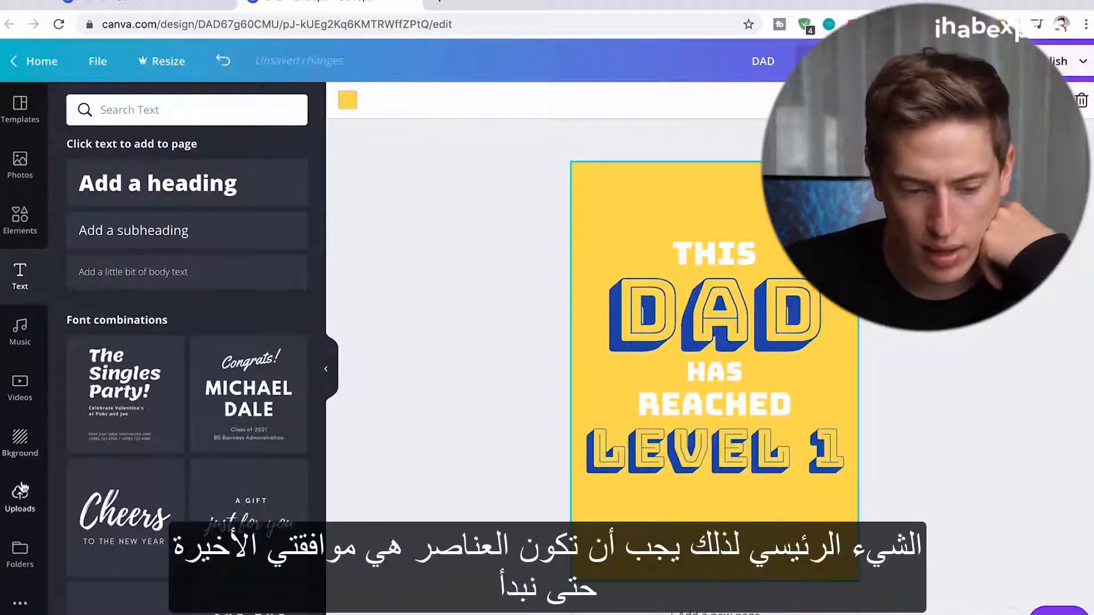
Place the recently used black game controller graphic below LEVEL 1 and shrink it to fit under the text
left_click(20, 491)
left_click(20, 438)
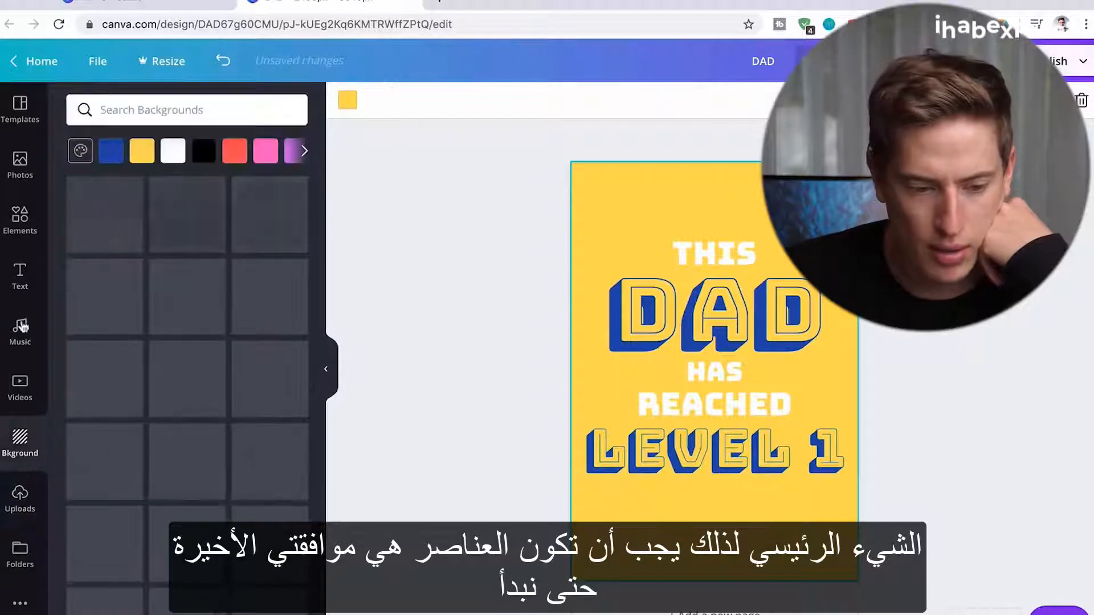
left_click(20, 216)
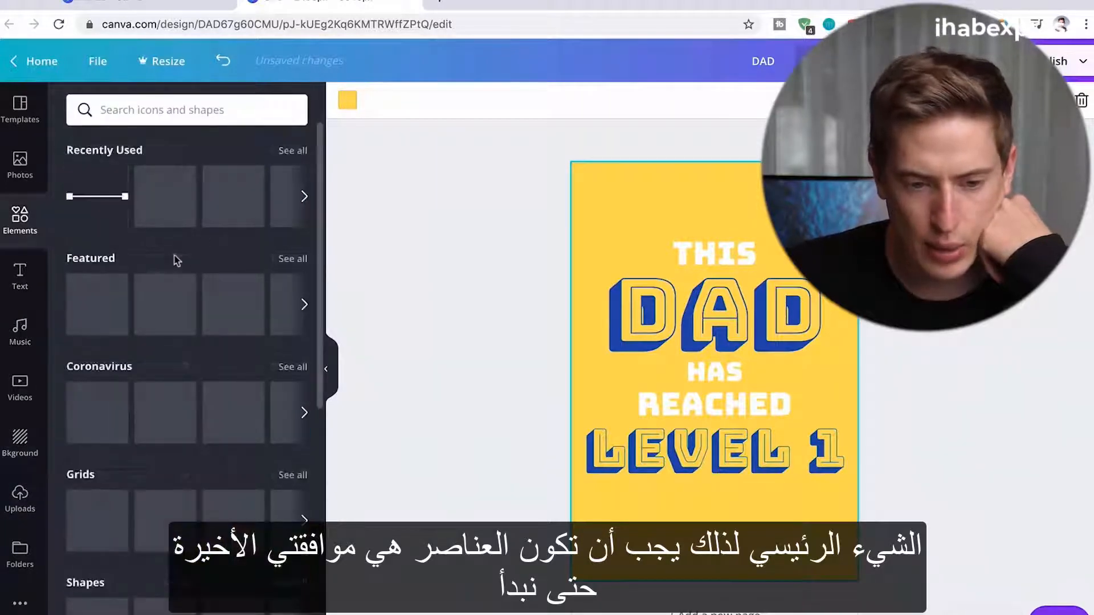
left_click(304, 198)
left_click_drag(114, 197, 724, 527)
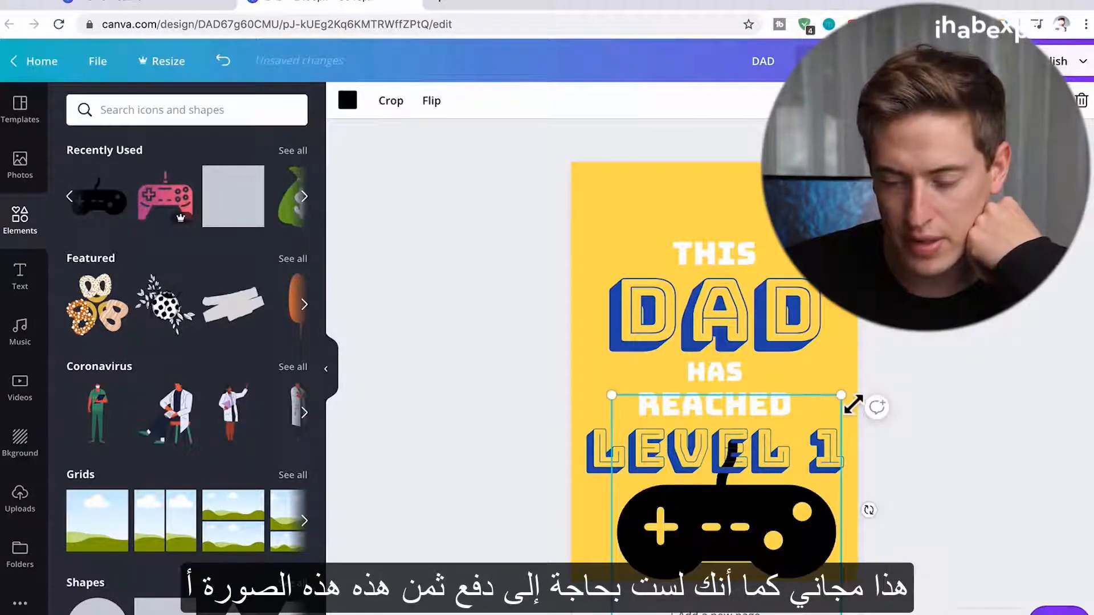
left_click_drag(840, 395, 739, 512)
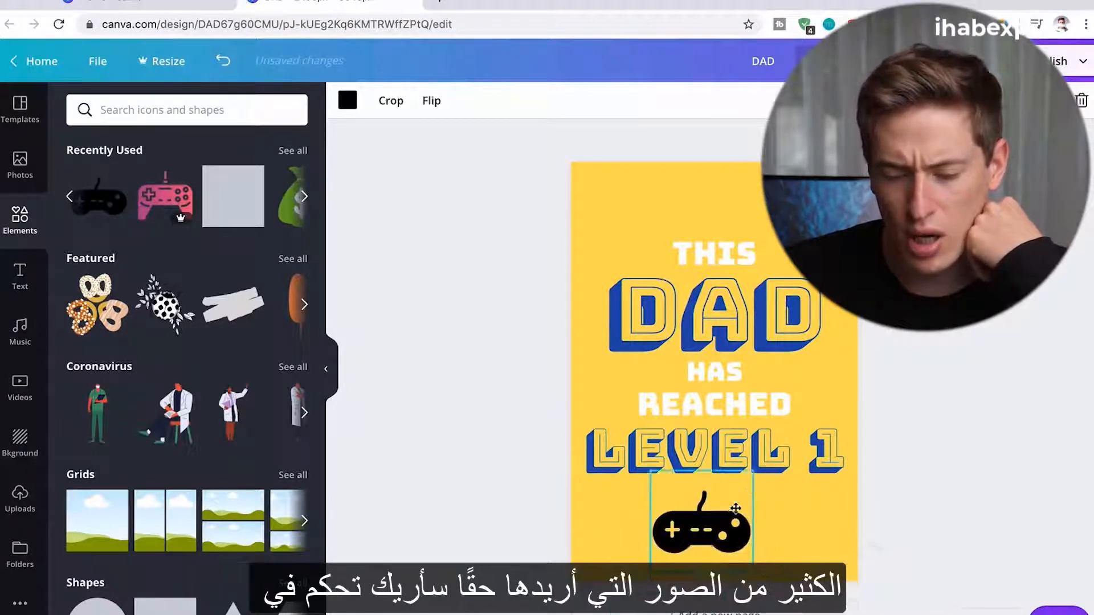
Search the elements for CONTROLLER and browse the available graphics
left_click(196, 121)
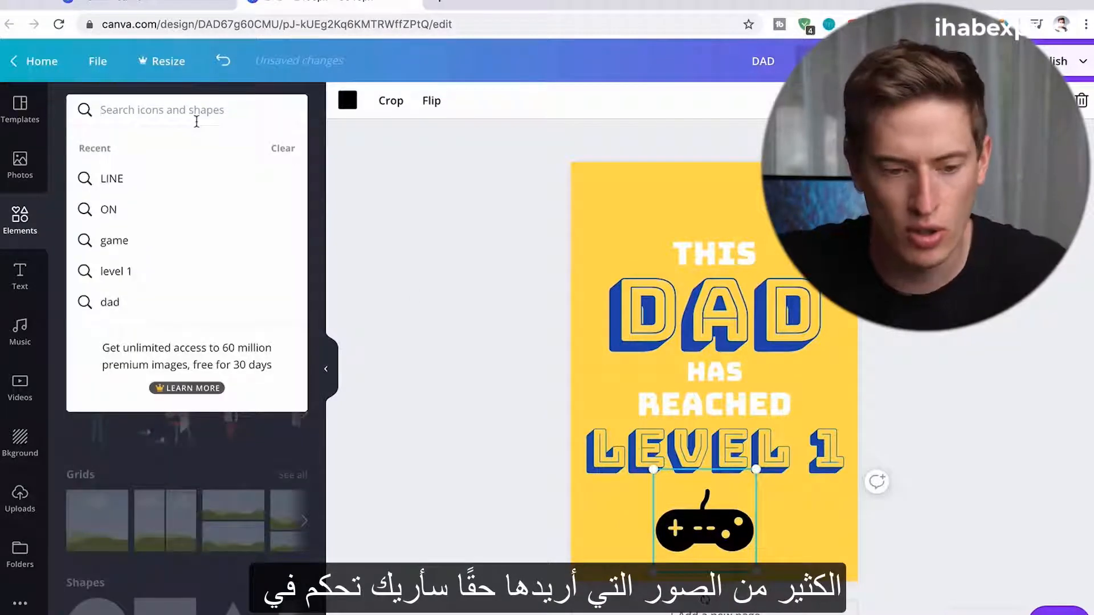
type("CONTROLLER")
key("Return")
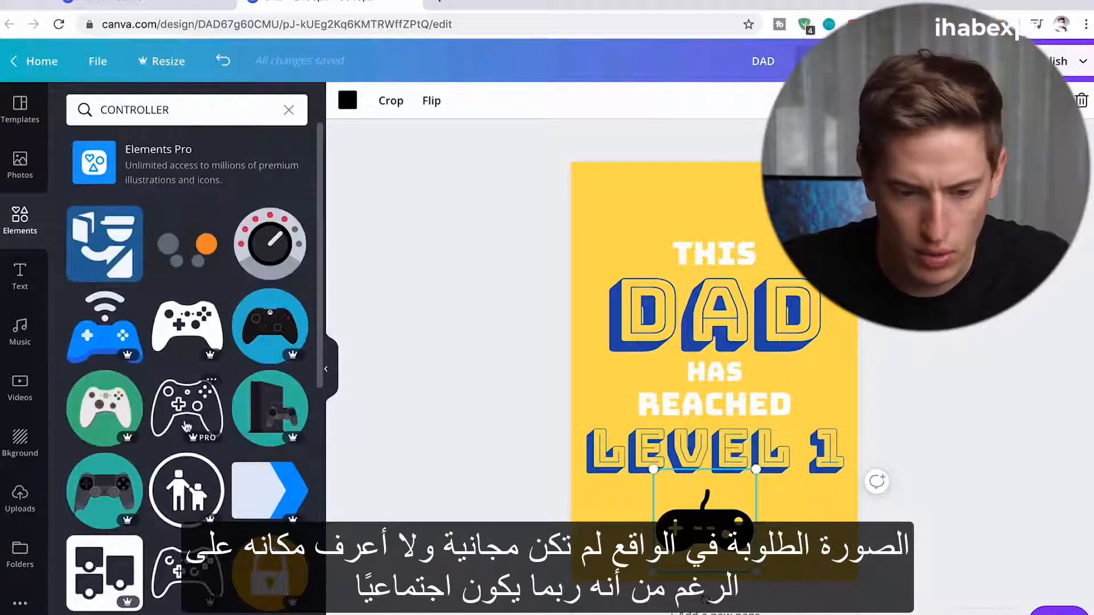
scroll(186, 427, "down", 3)
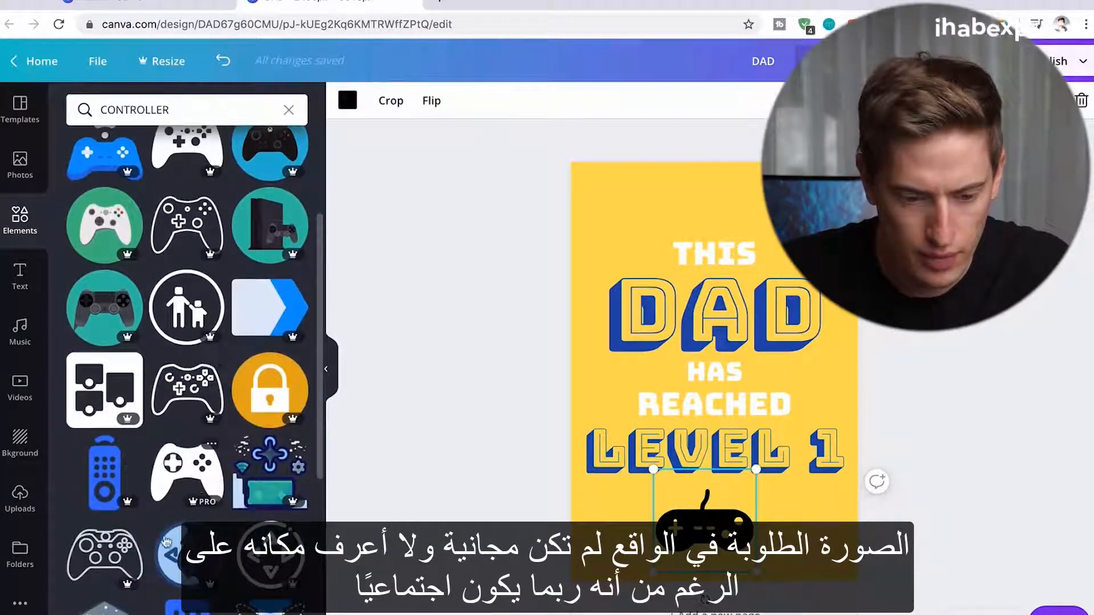
scroll(186, 435, "down", 4)
scroll(201, 216, "up", 8)
Search the elements for game and look for a free controller graphic
left_click(197, 108)
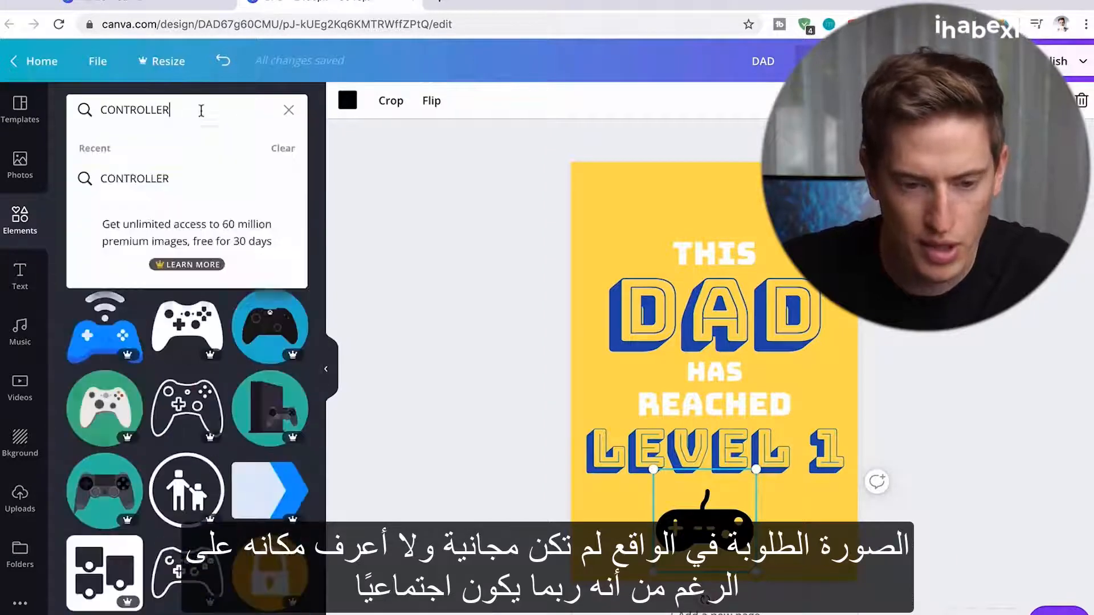
type("game")
key("Return")
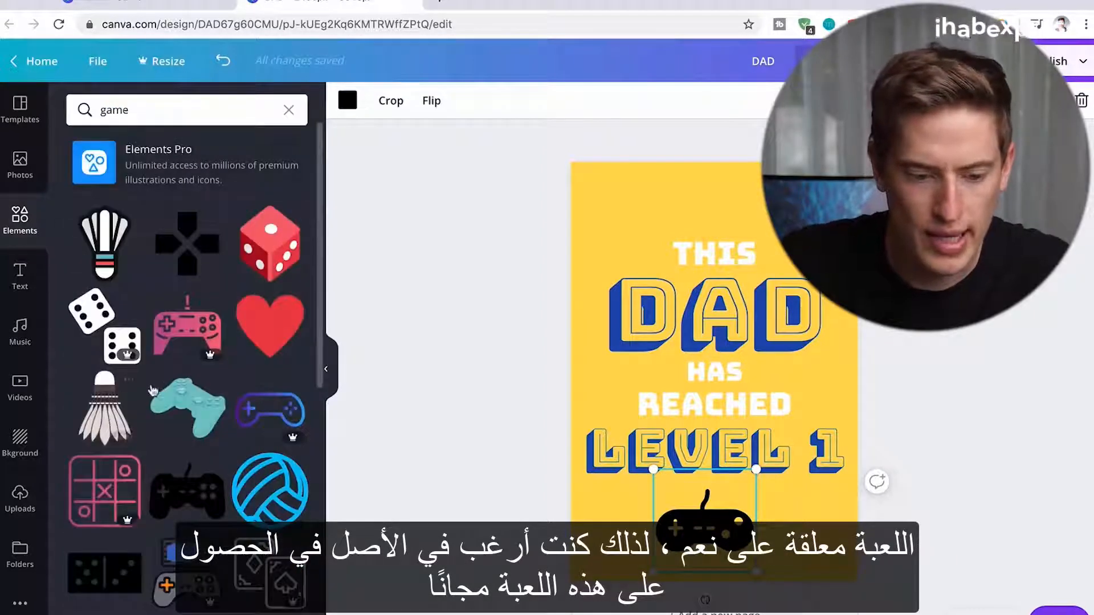
scroll(187, 347, "down", 3)
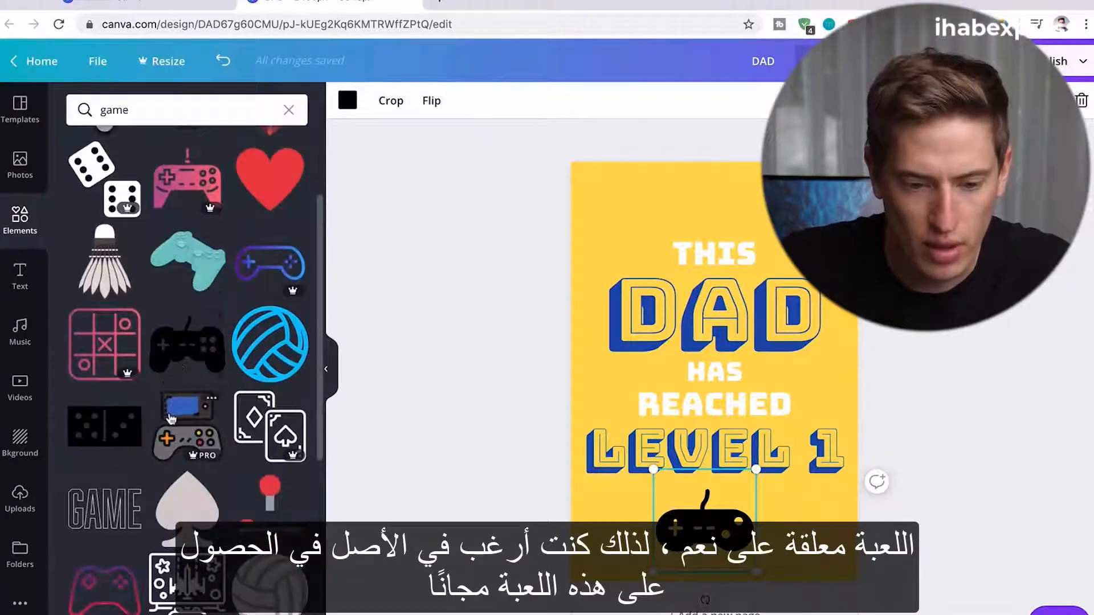
left_click(181, 356)
left_click(765, 361)
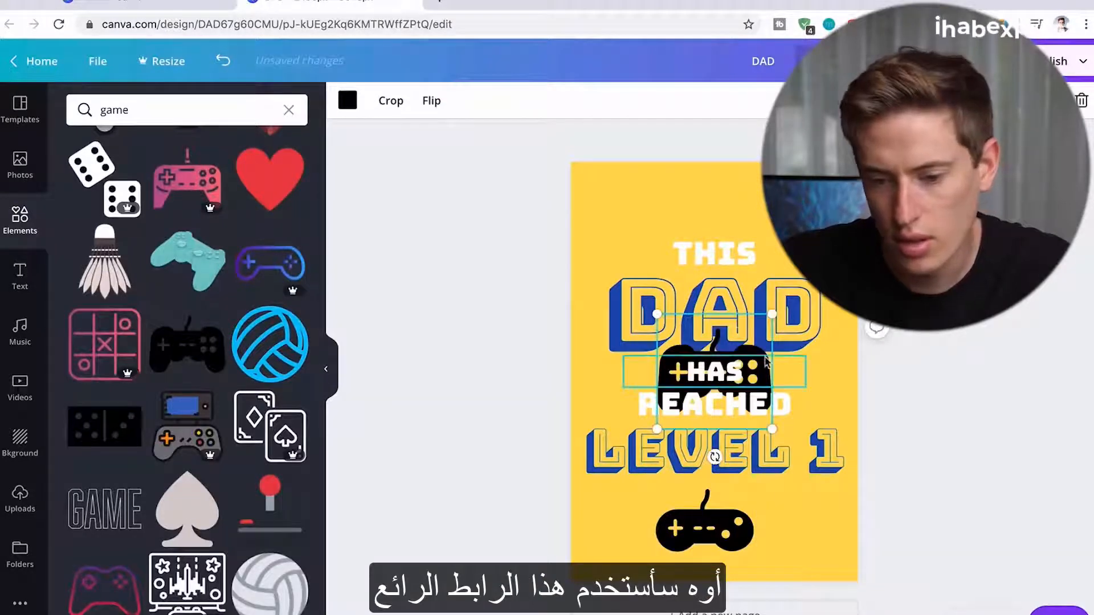
key("ctrl+z")
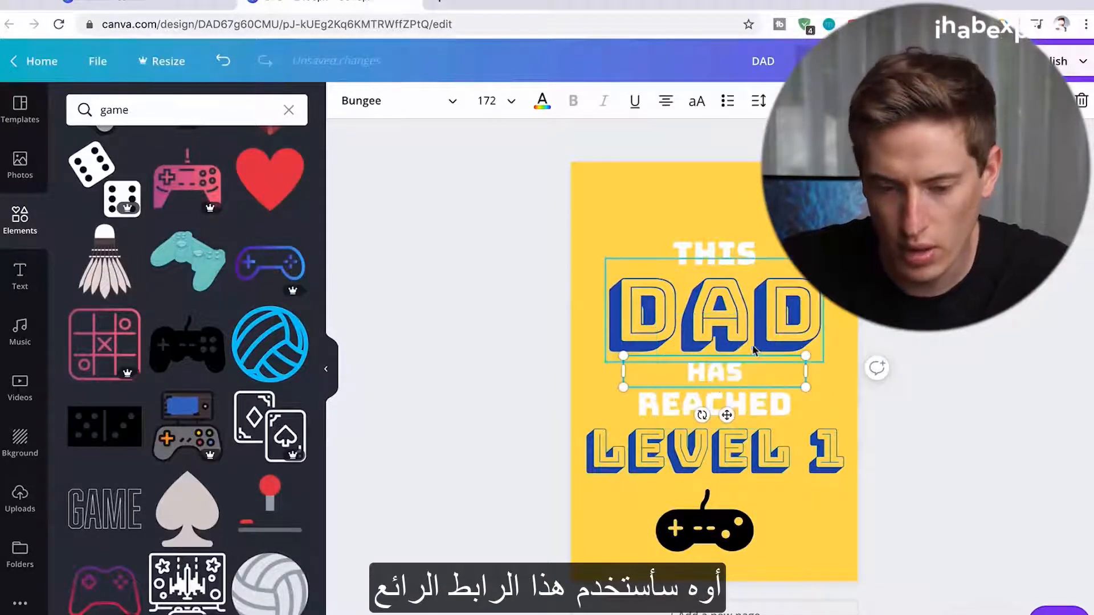
Add the PlayStation-style black controller graphic over the end of DAD and delete the earlier controller below LEVEL 1
left_click_drag(187, 345, 839, 212)
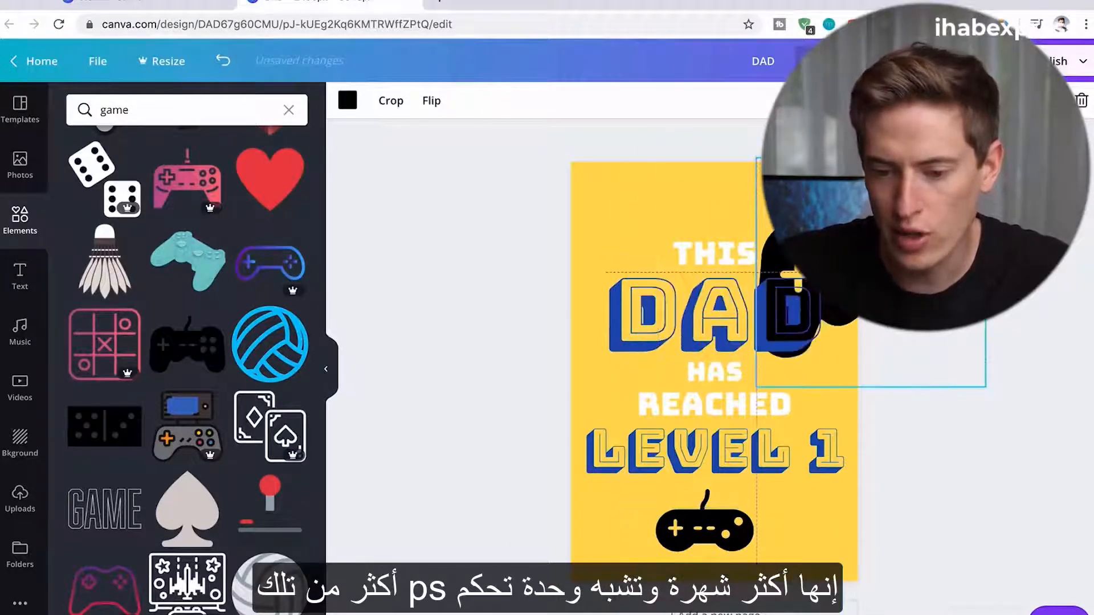
left_click(694, 523)
key("BackSpace")
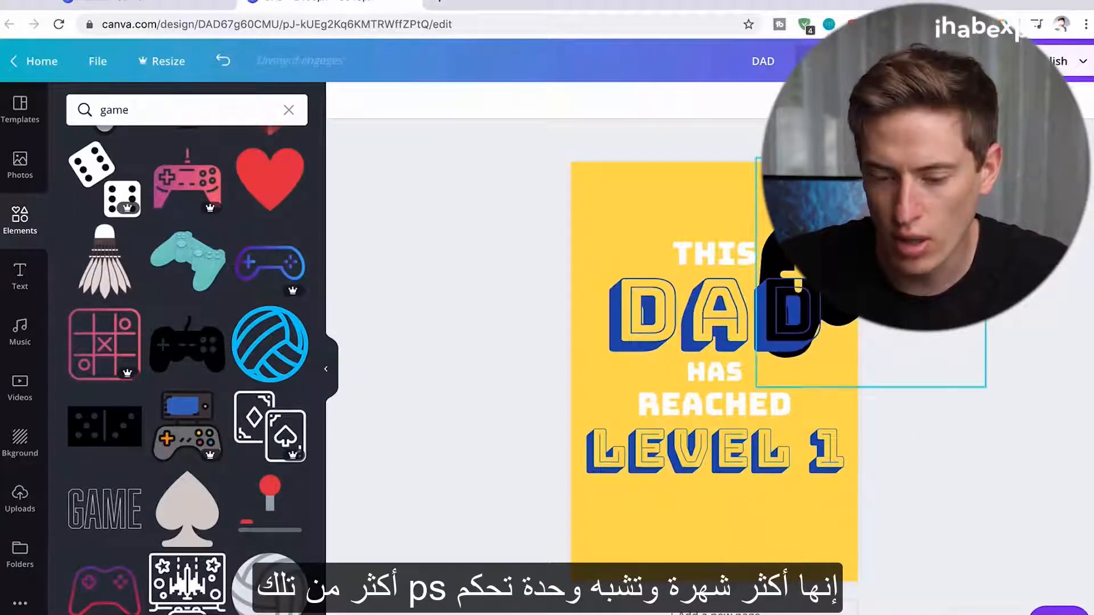
Shrink the black controller graphic, centre it directly below LEVEL 1 and recolour it with the document's dark blue
left_click_drag(826, 290, 655, 561)
left_click_drag(834, 436, 742, 491)
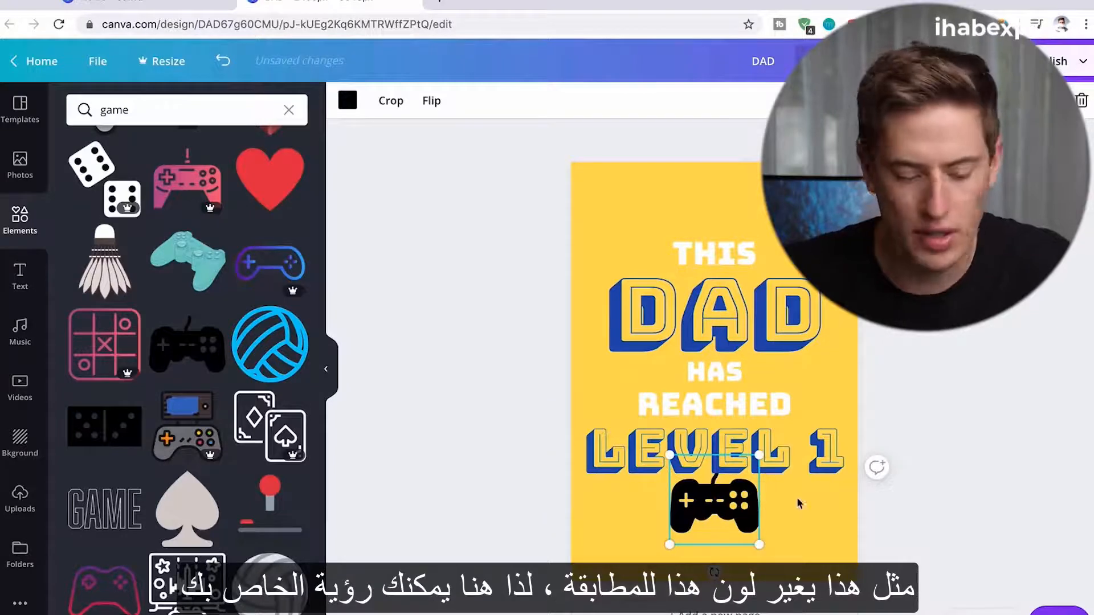
left_click(342, 104)
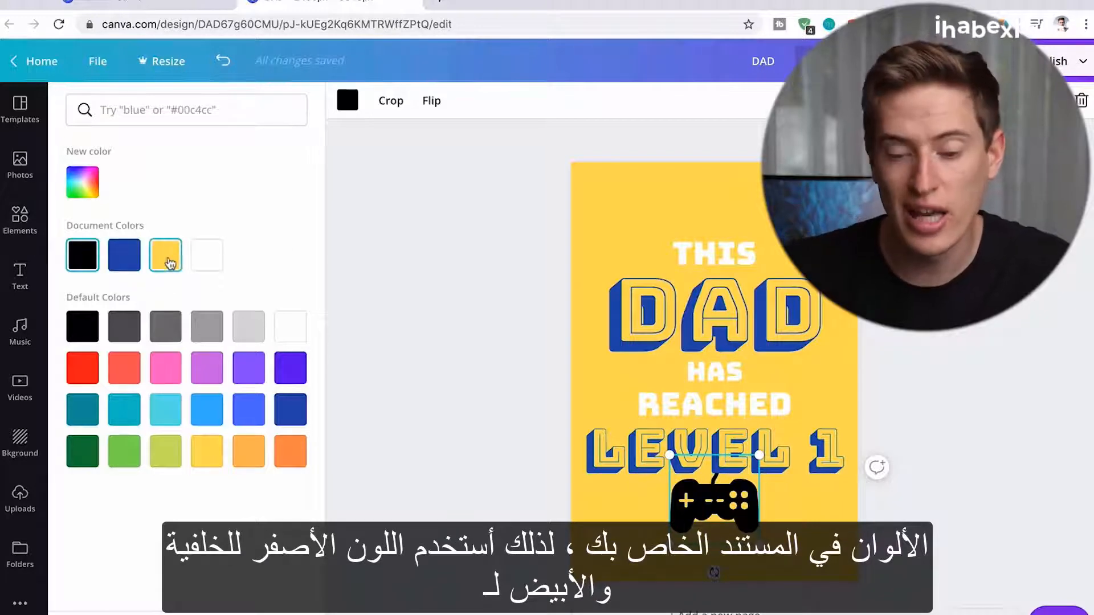
left_click(126, 259)
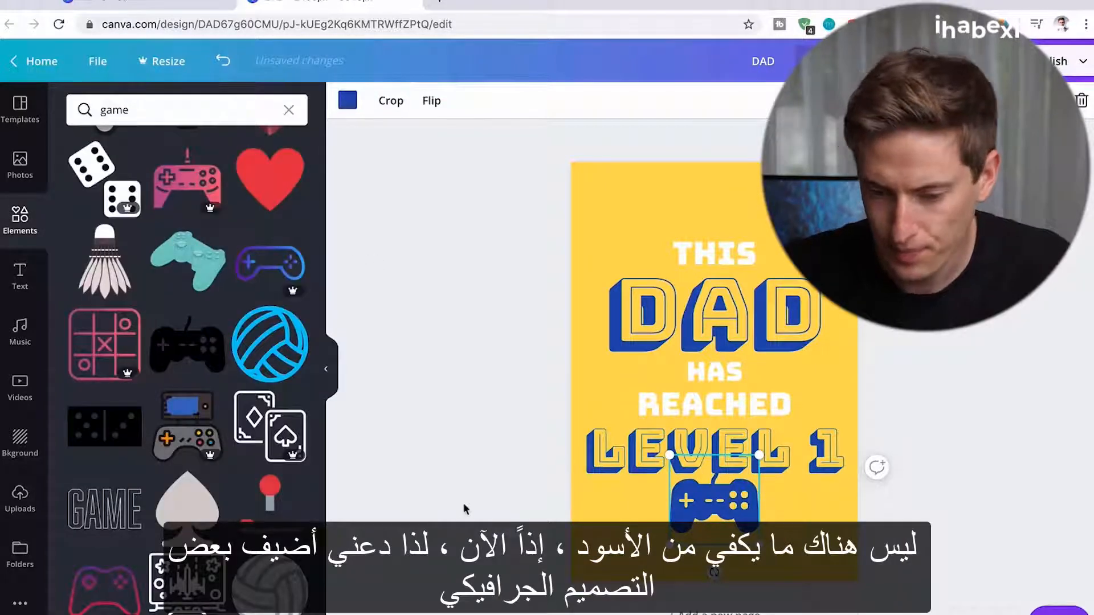
left_click(463, 506)
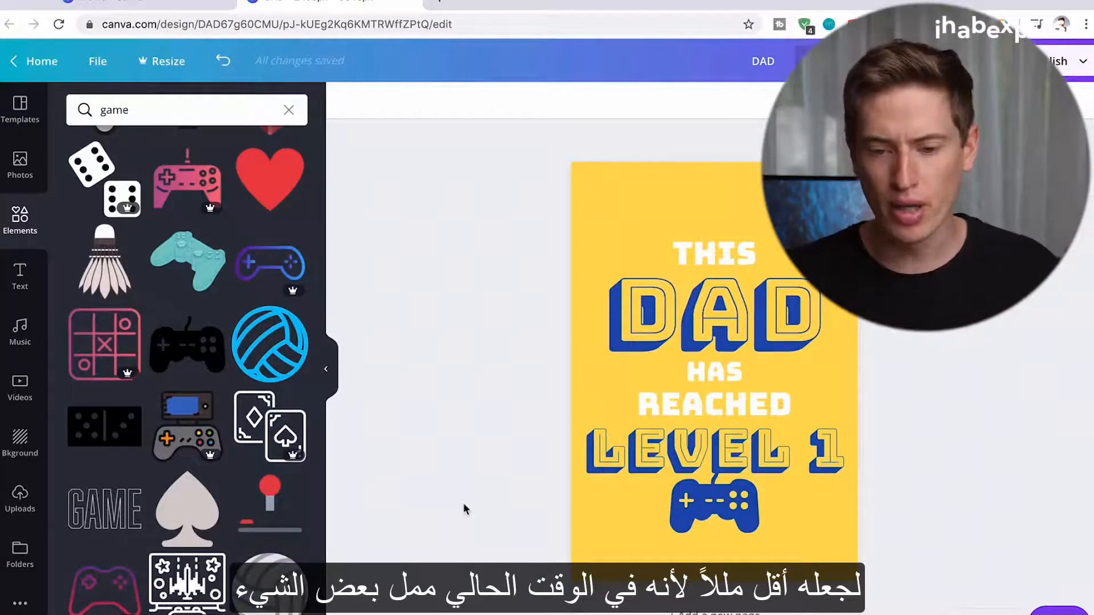
Nudge DAD up slightly and add a circle shape, shrunk to a small dot just left of the word
left_click(703, 312)
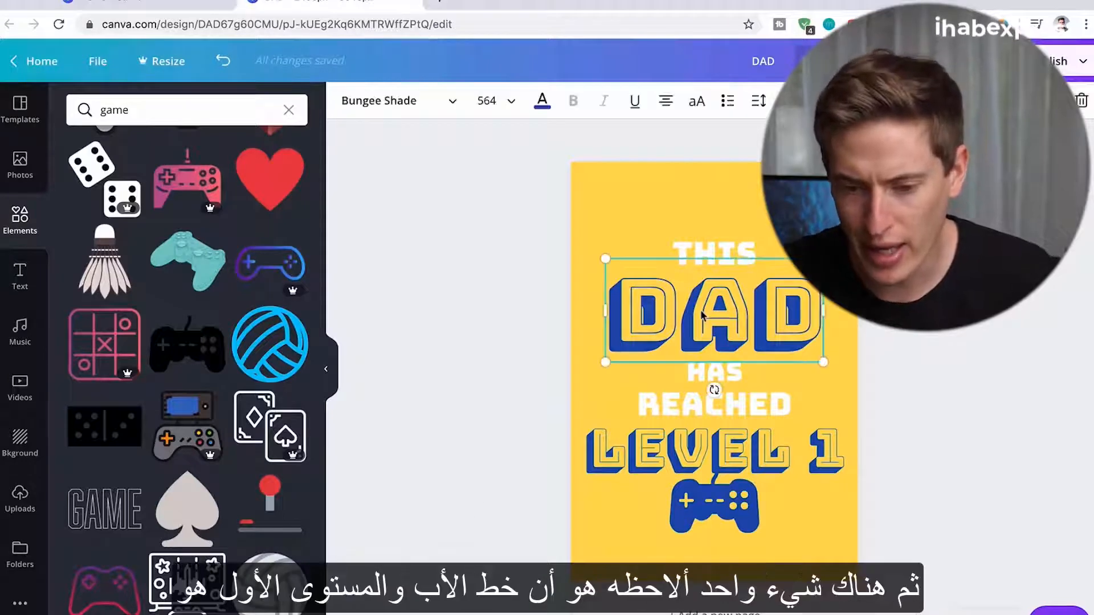
left_click_drag(703, 312, 703, 312)
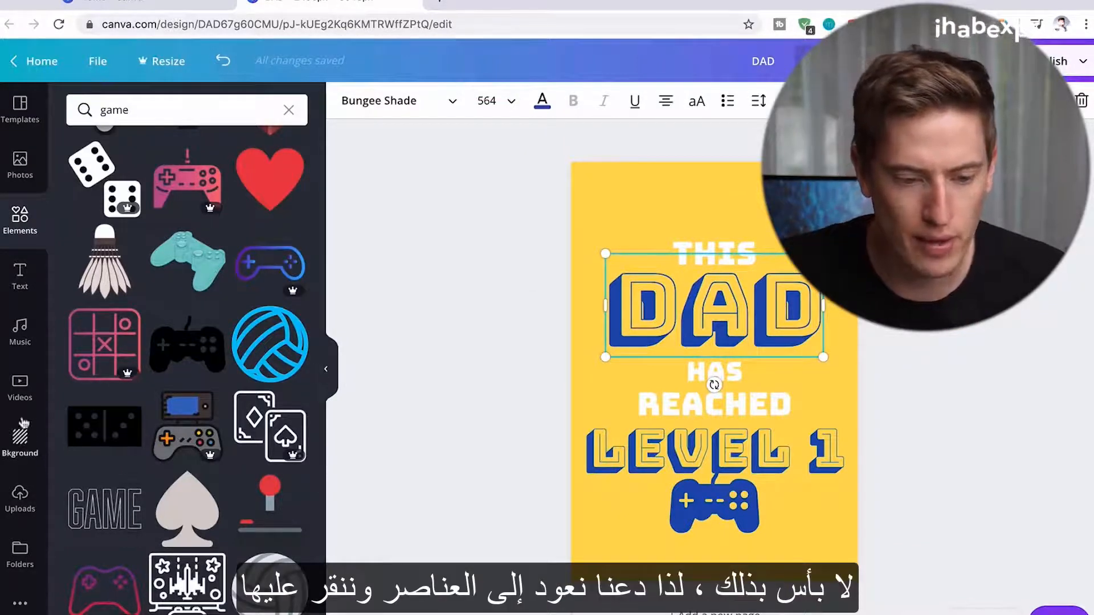
left_click(20, 218)
left_click(97, 196)
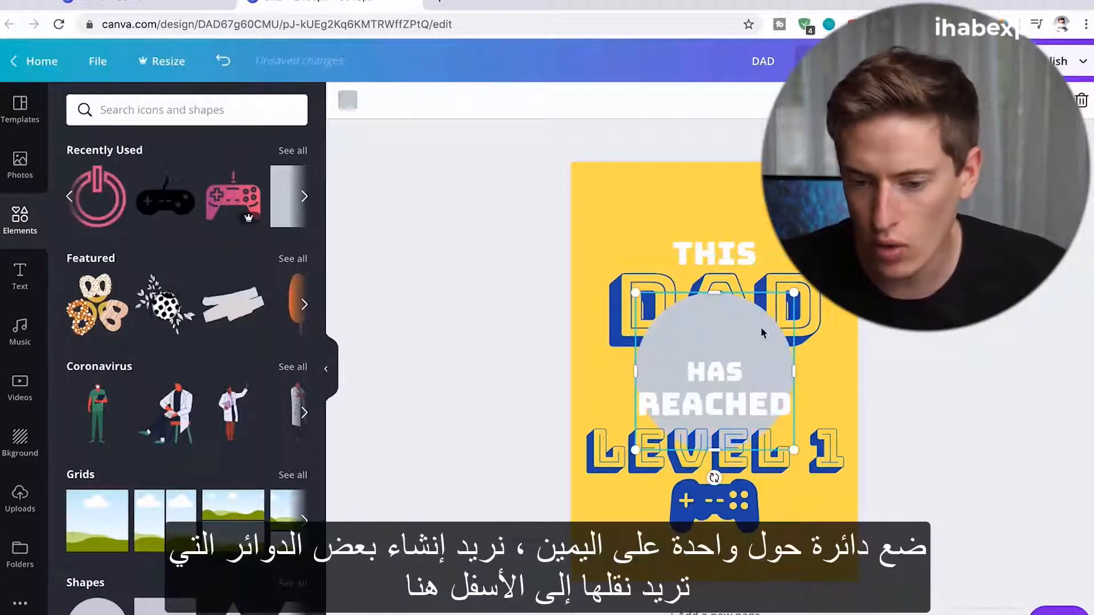
left_click_drag(764, 333, 605, 268)
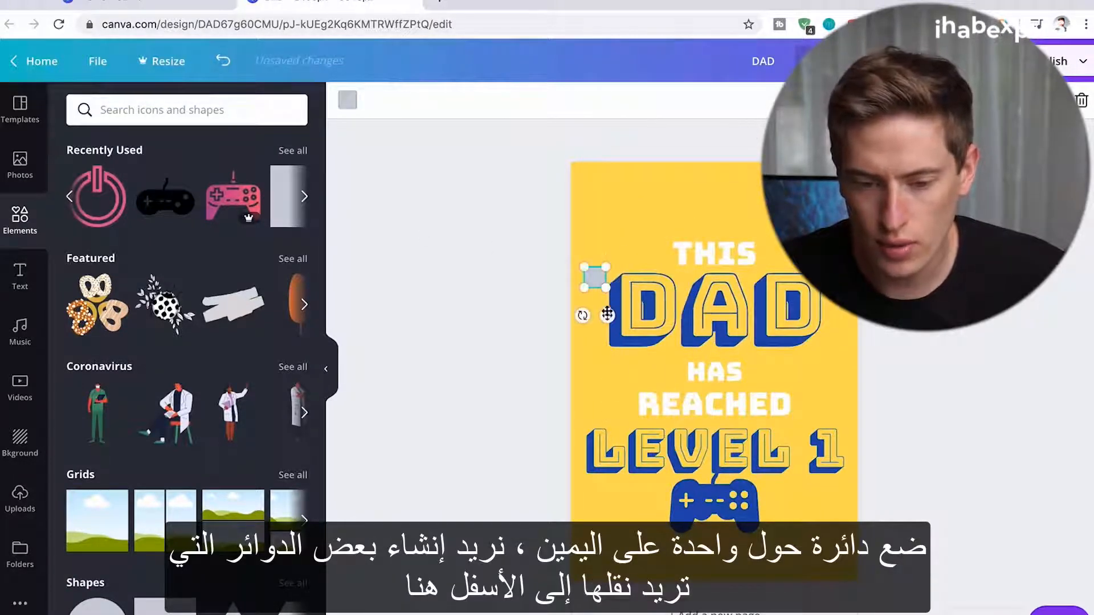
left_click_drag(607, 315, 603, 343)
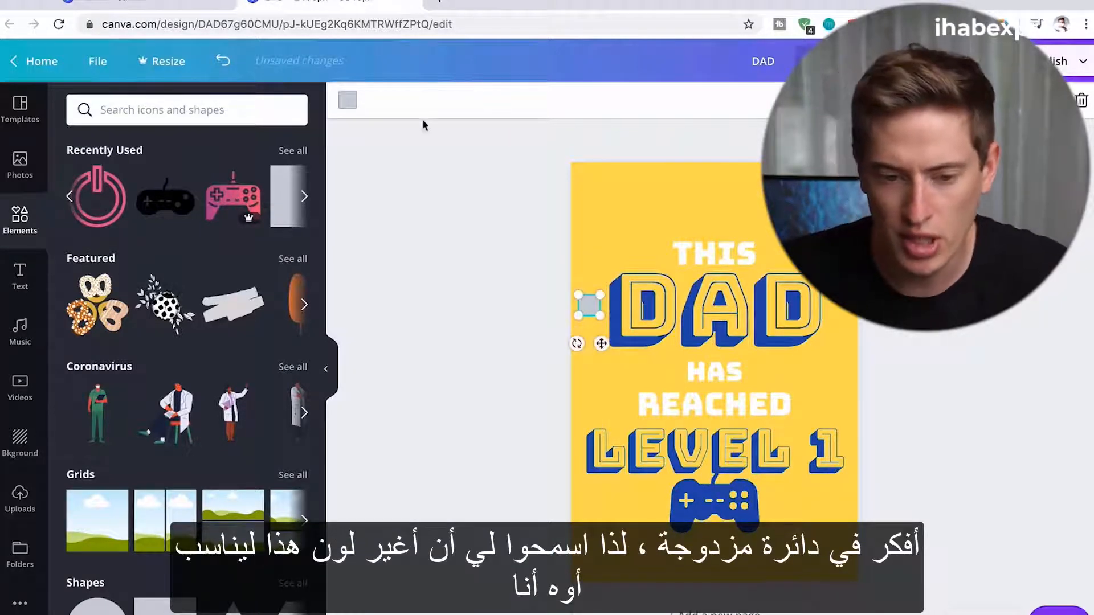
Recolour the small circle beside DAD a brighter blue and duplicate it directly below to make a stacked pair
left_click(349, 103)
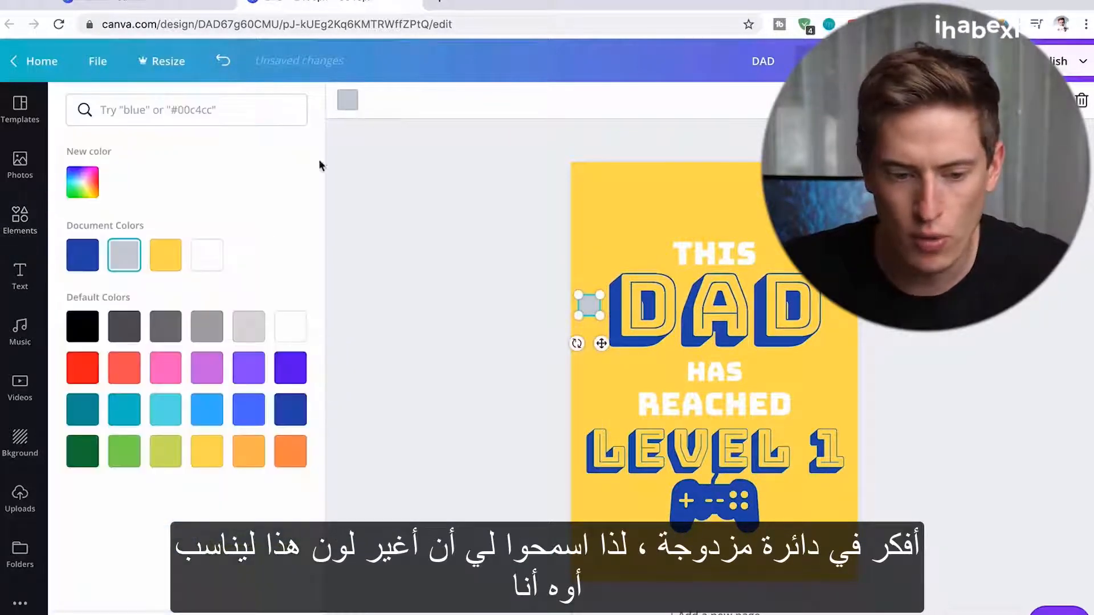
left_click(258, 415)
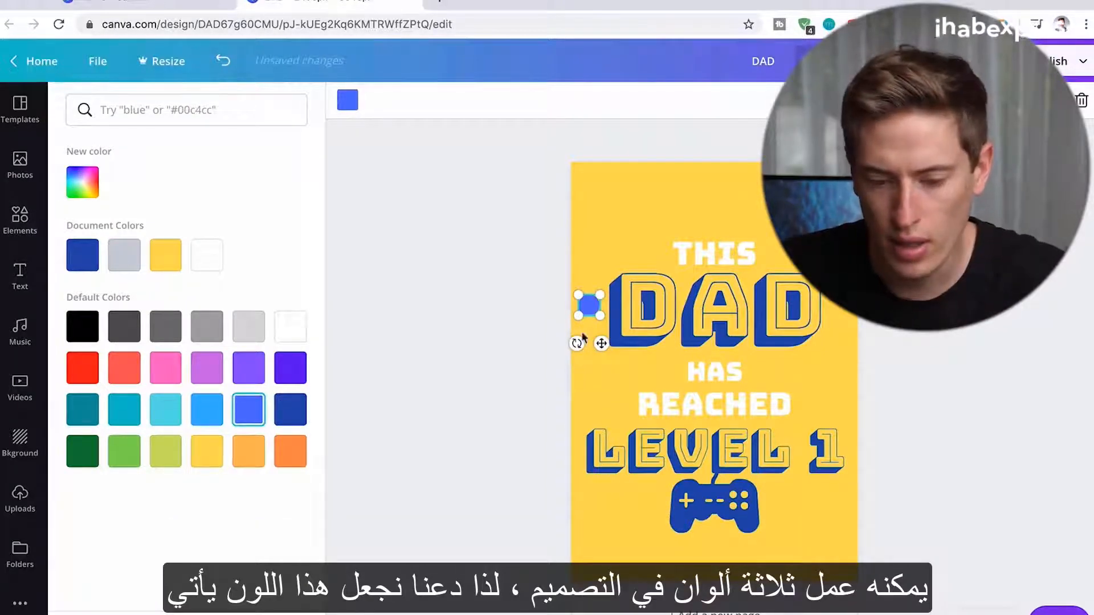
left_click_drag(601, 343, 590, 296)
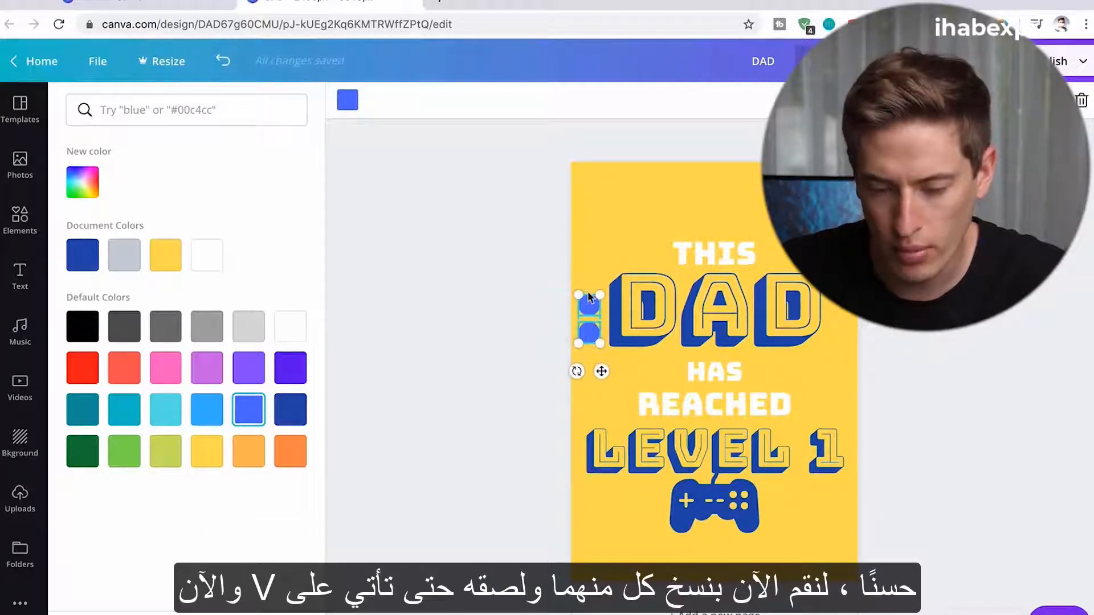
Copy the pair of blue circles to the opposite side of DAD, level with the original pair
key("ctrl+c")
key("ctrl+v")
left_click_drag(604, 376, 853, 382)
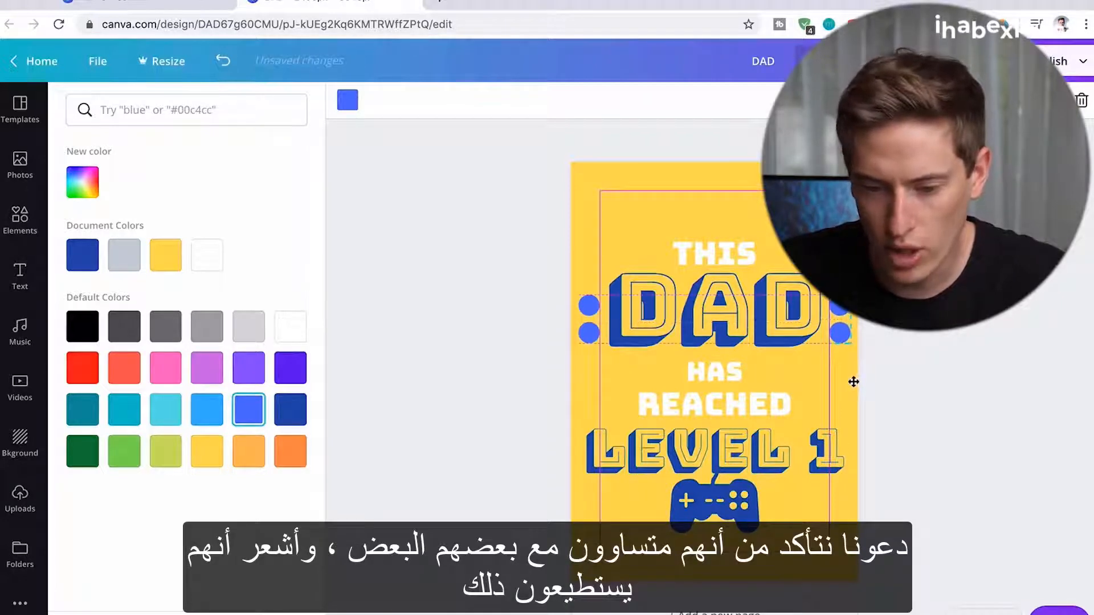
left_click(904, 391)
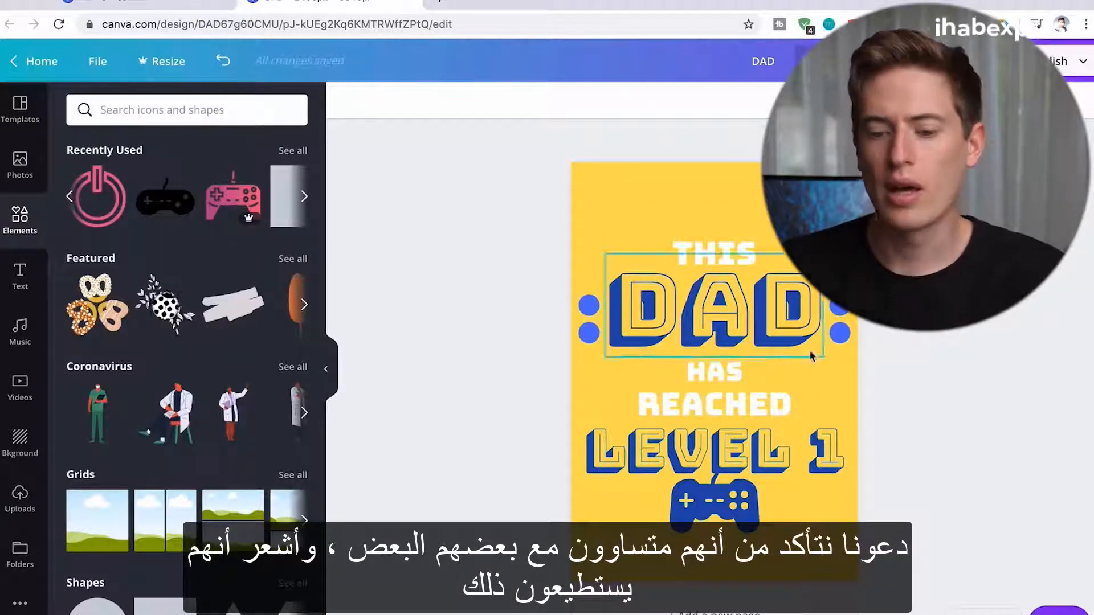
Move both pairs of blue circles up slightly so they sit level with each other on either side of DAD
left_click(840, 332)
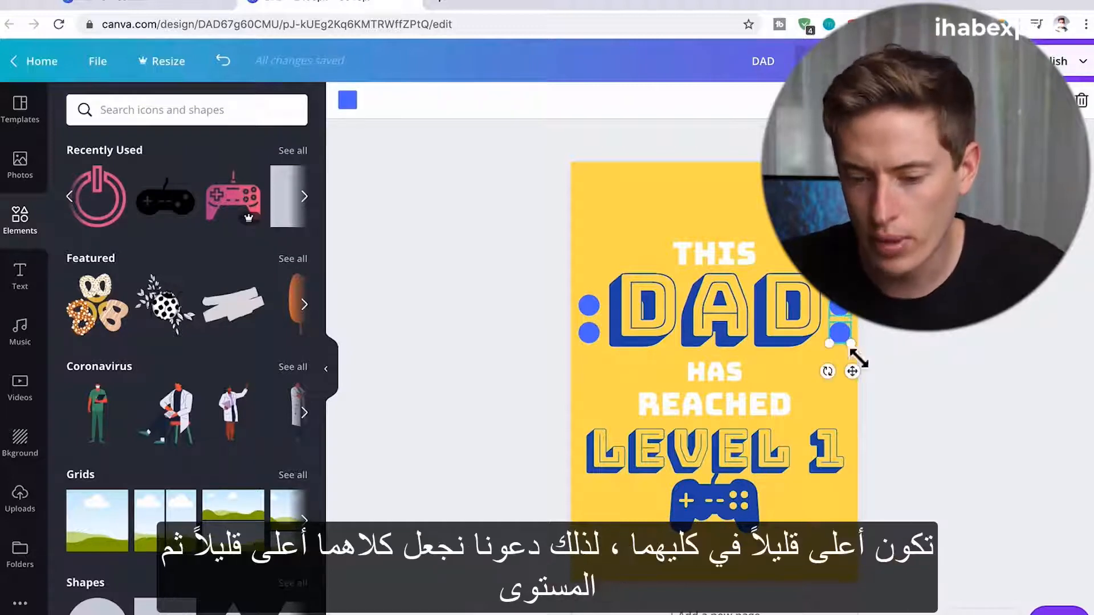
left_click_drag(853, 372, 852, 362)
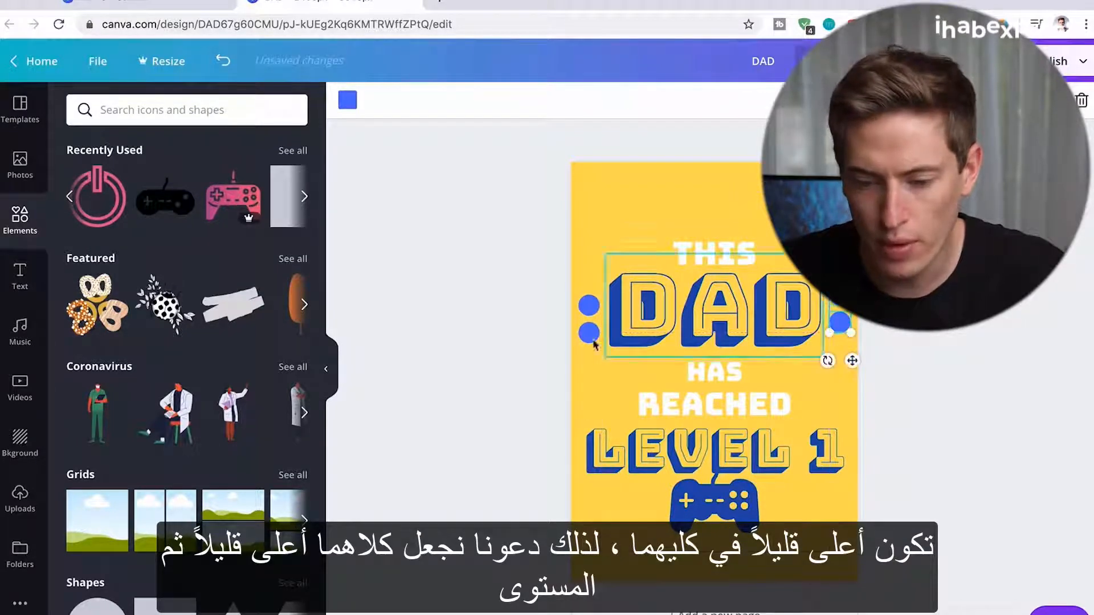
left_click_drag(509, 372, 596, 293)
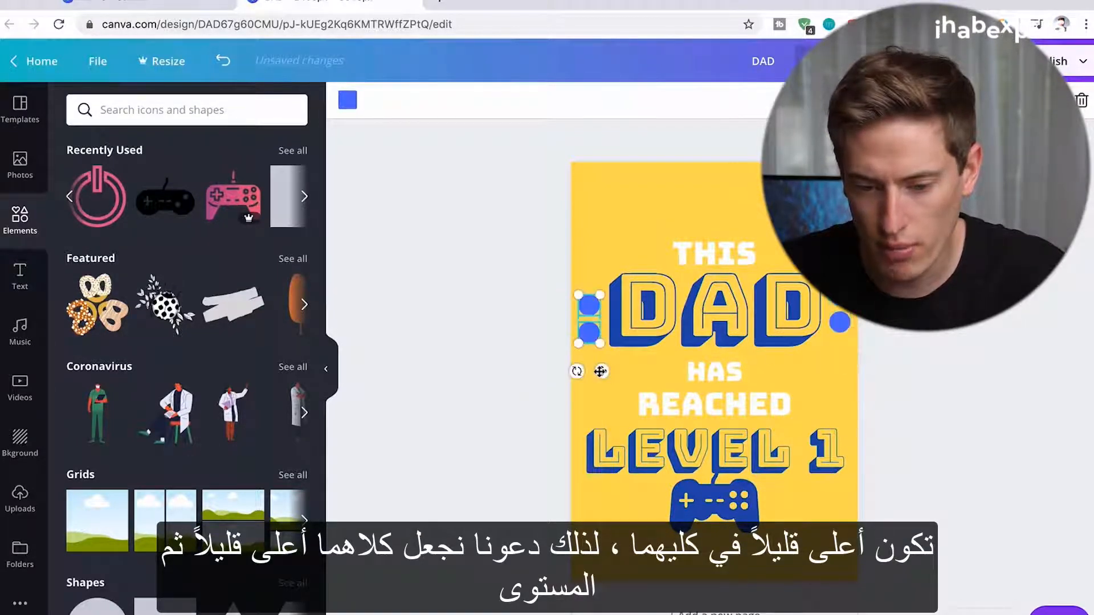
left_click_drag(599, 371, 601, 363)
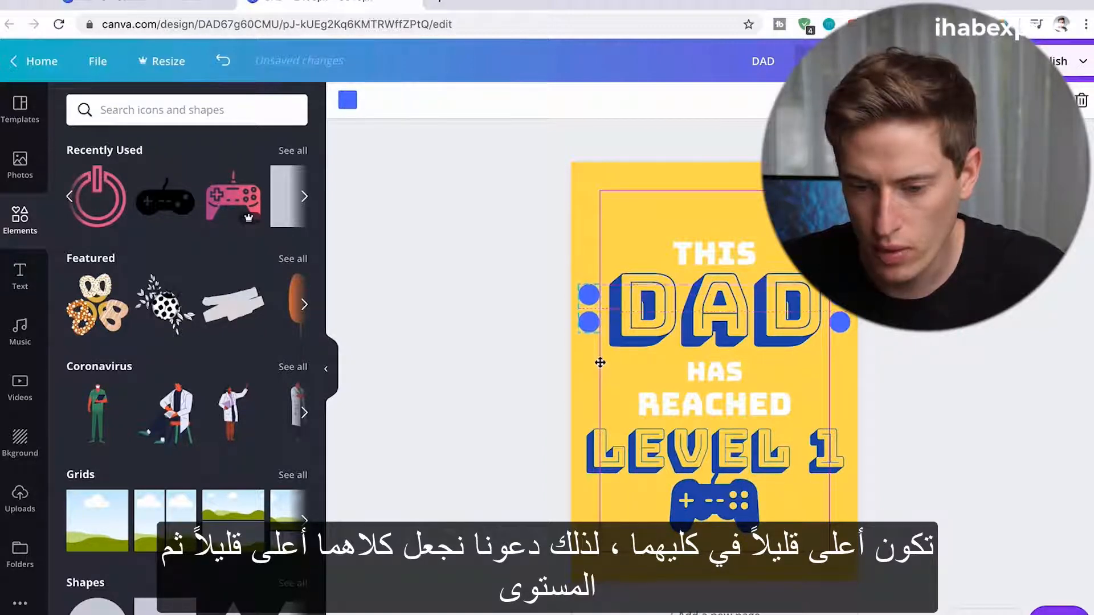
left_click(470, 367)
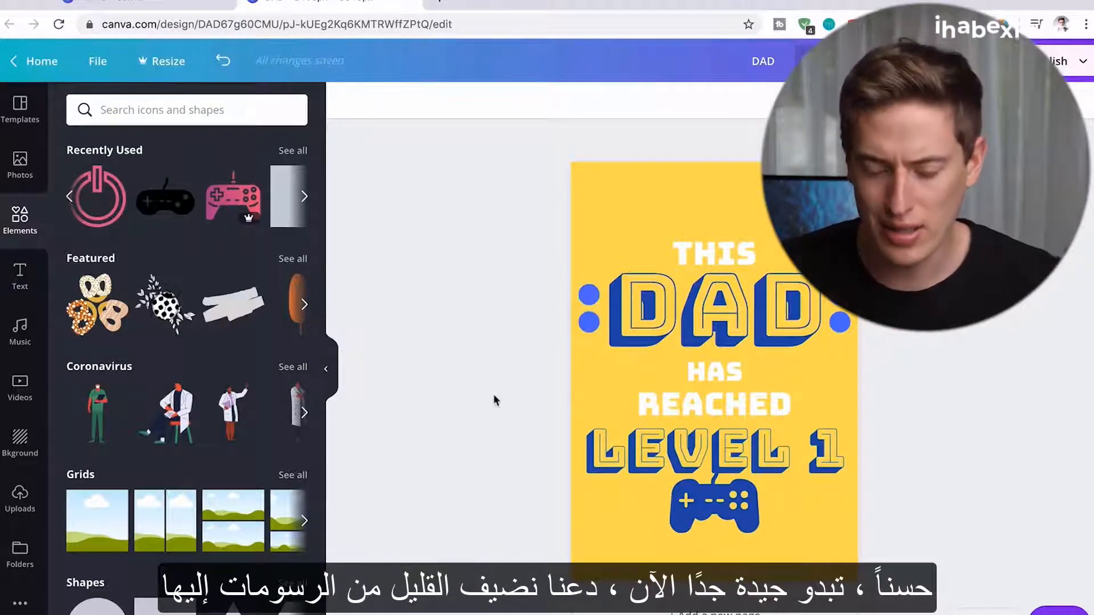
Move HAS, REACHED, LEVEL 1 and the controller up slightly to tighten the vertical spacing below DAD
left_click(727, 372)
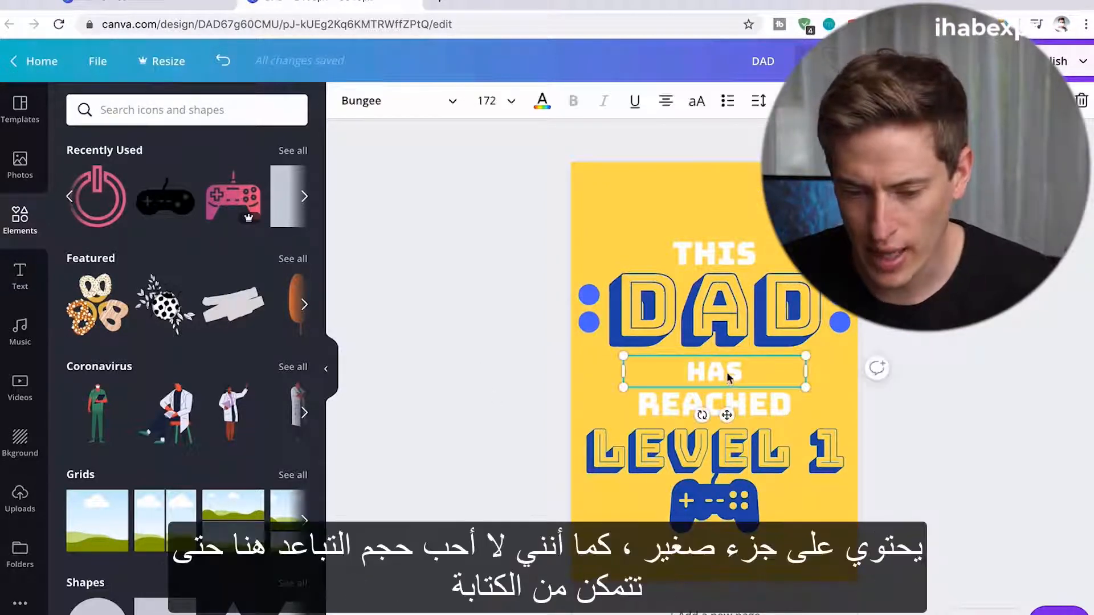
left_click_drag(728, 371, 727, 365)
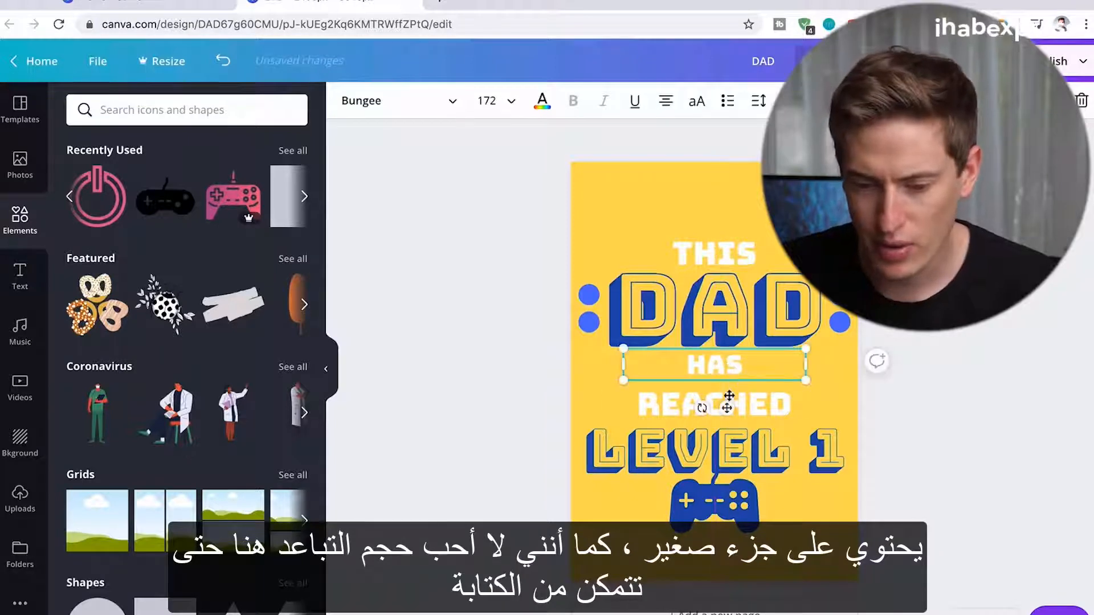
left_click(861, 406)
left_click(766, 405)
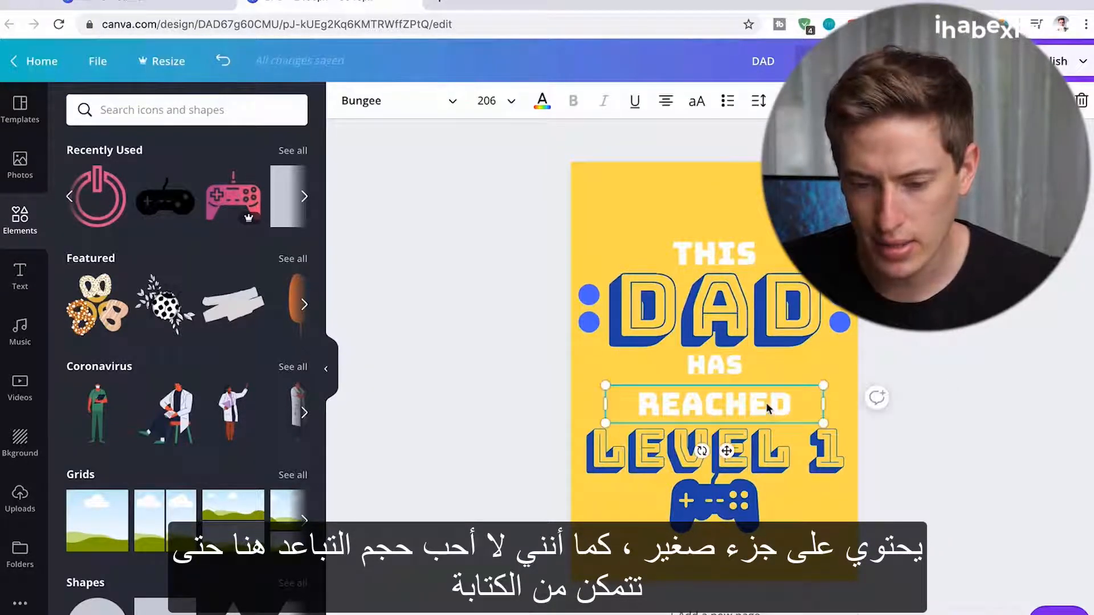
left_click_drag(765, 402, 767, 402)
left_click(772, 447)
left_click_drag(772, 446, 772, 441)
left_click(949, 508)
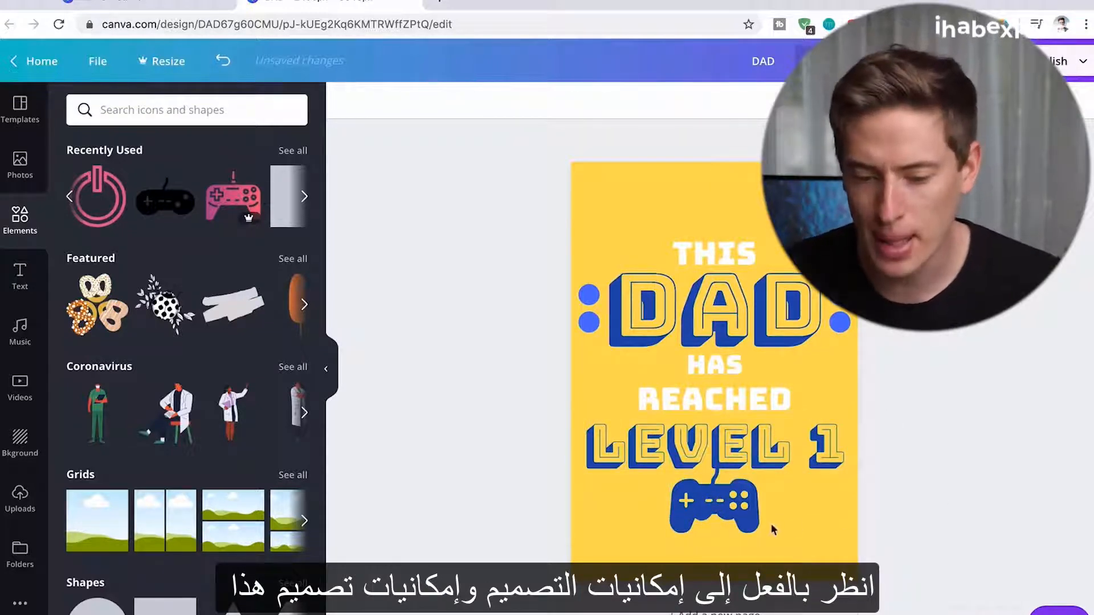
left_click(750, 511)
left_click_drag(750, 511, 749, 507)
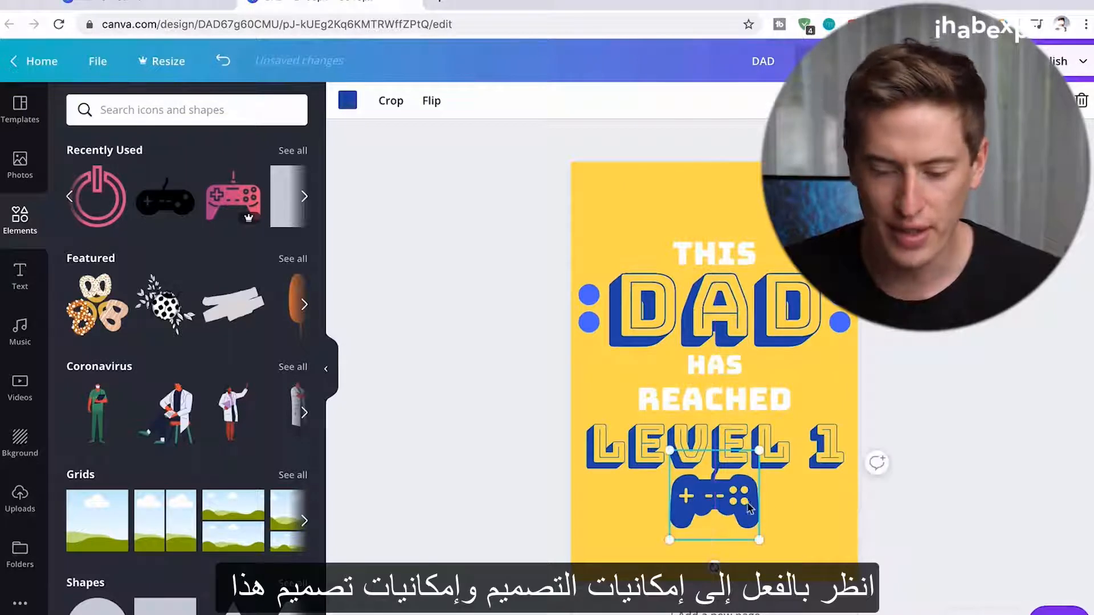
left_click(1007, 486)
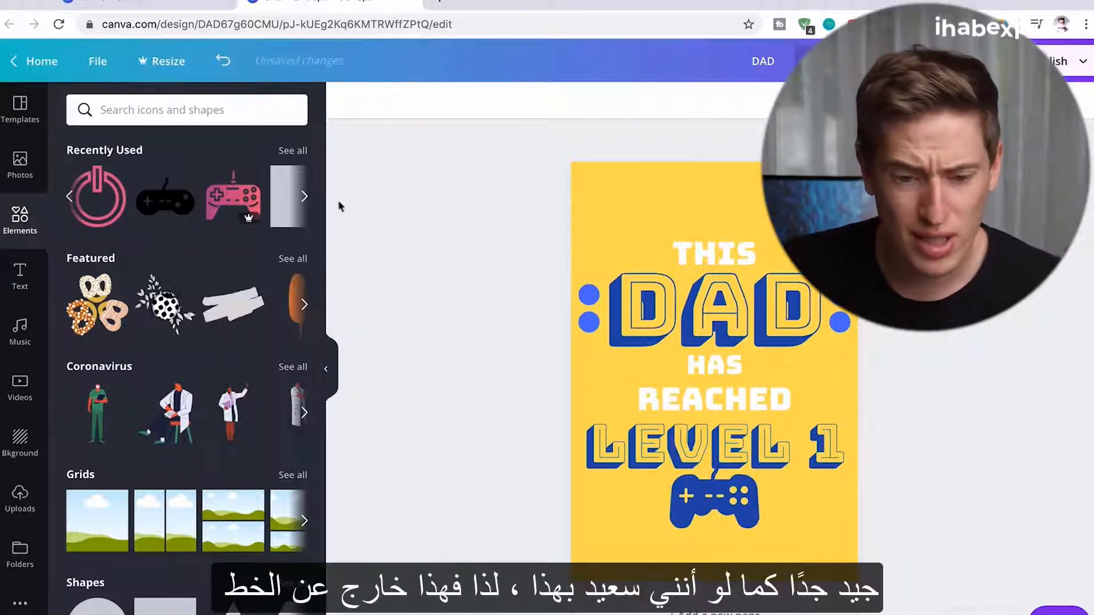
Browse the recently used elements and search the elements for line
left_click(302, 198)
left_click(302, 198)
left_click(302, 197)
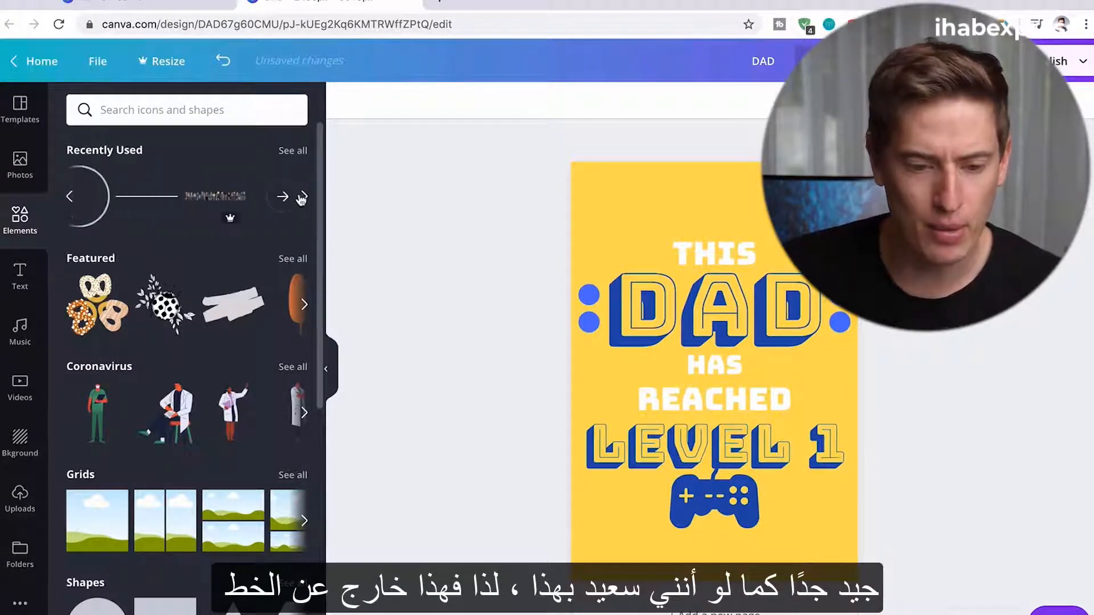
left_click(215, 110)
type("line")
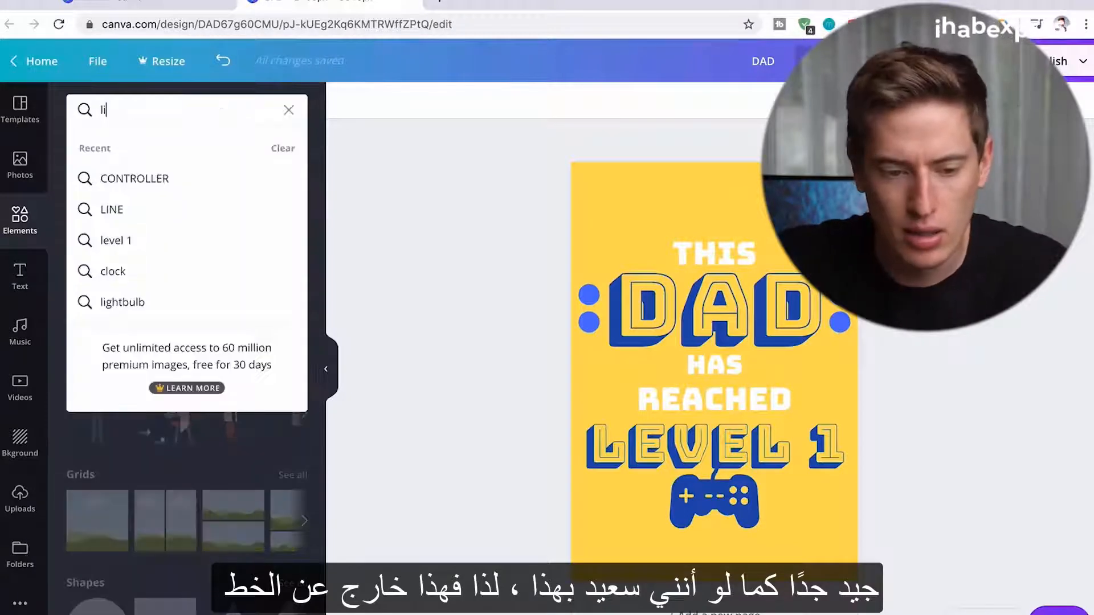
key("Return")
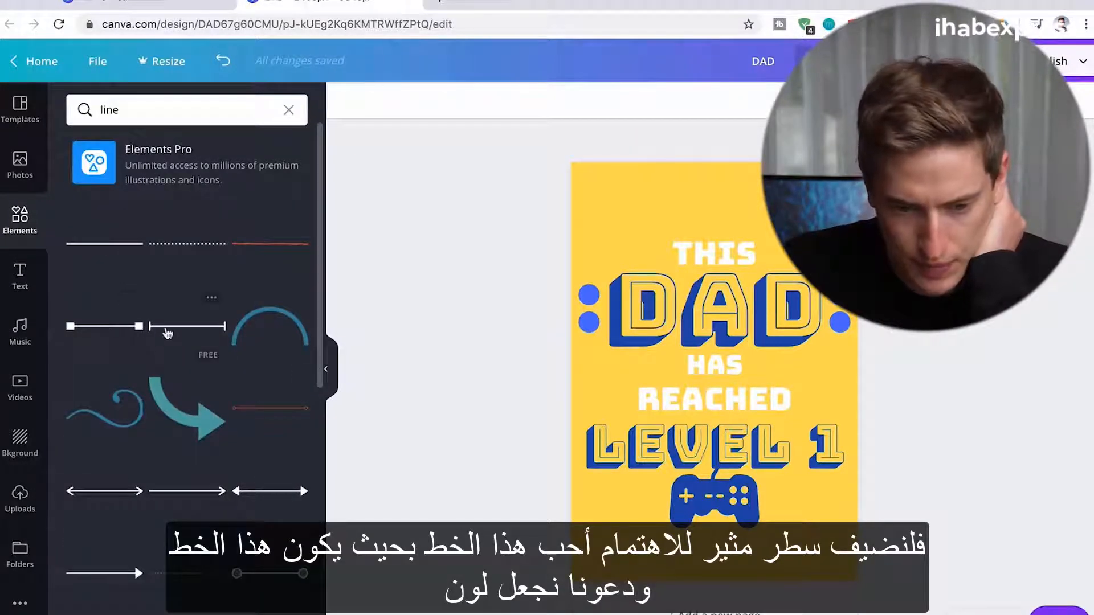
Add the line with square ends above THIS and recolour it with the document's dark blue
left_click_drag(139, 329, 680, 199)
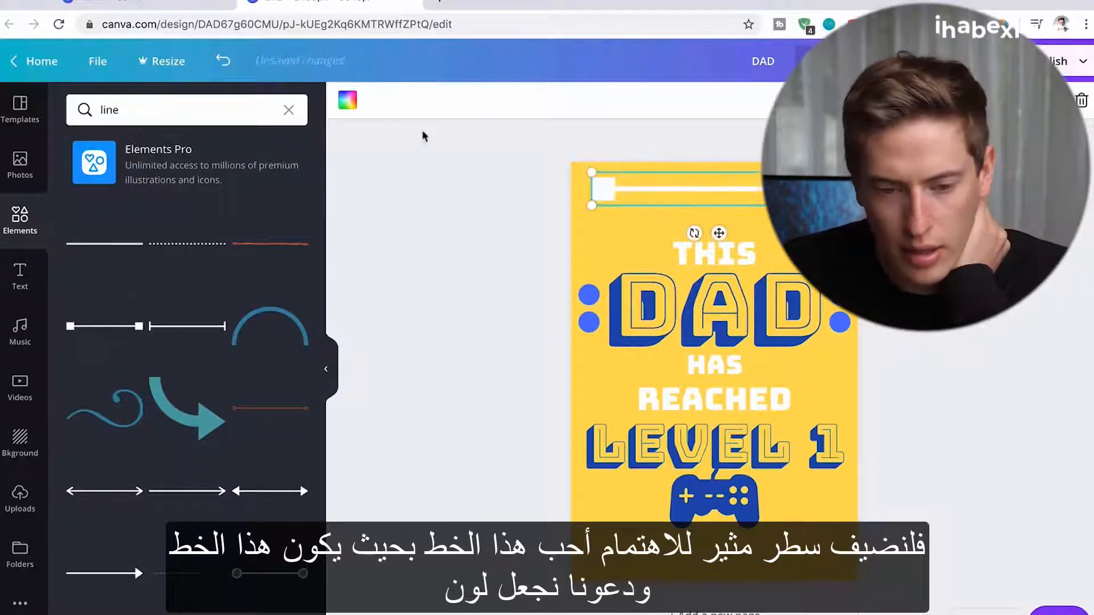
left_click(348, 100)
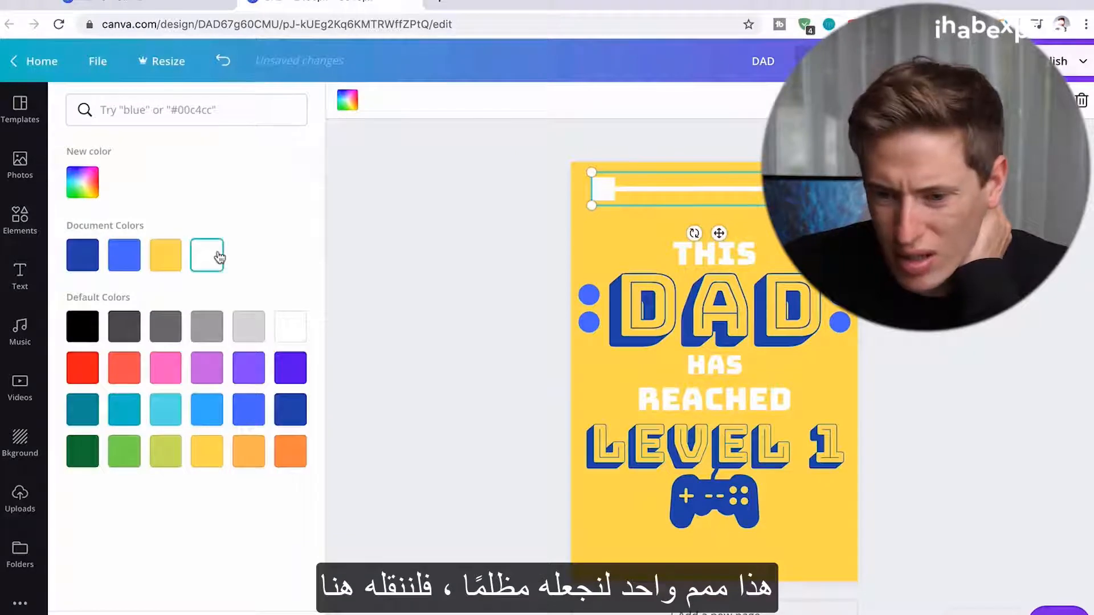
left_click(82, 255)
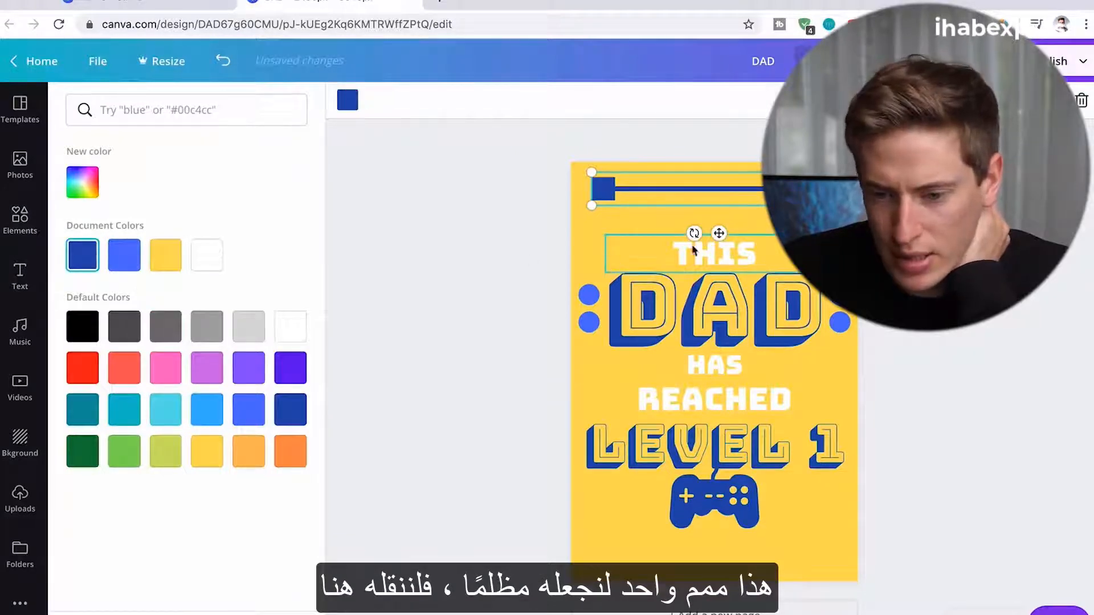
Shrink the square-ended line and place one copy on each side of HAS, level with the word
left_click_drag(764, 208, 795, 398)
key("super+c")
key("super+v")
left_click(1017, 371)
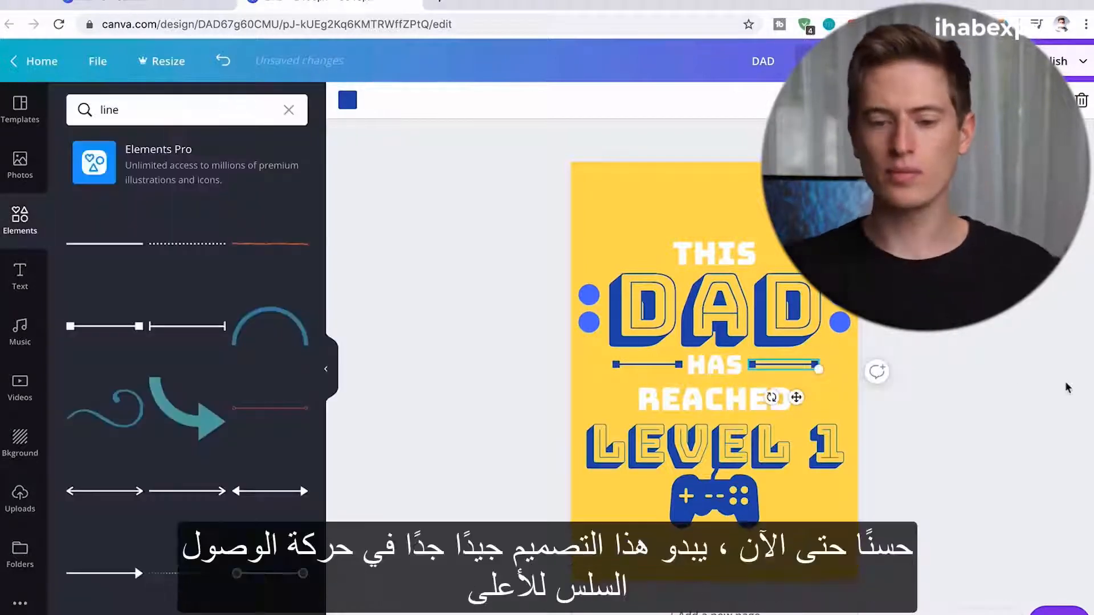
left_click(1066, 387)
Move REACHED, LEVEL 1 and the controller up a little more to close the gap below HAS
left_click(782, 406)
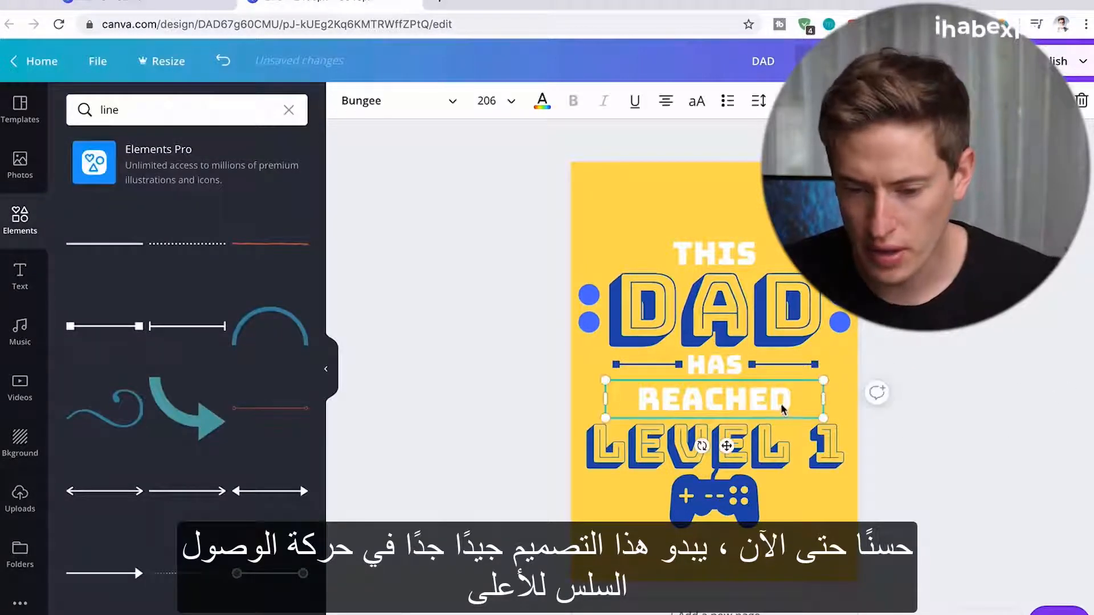
left_click(789, 439)
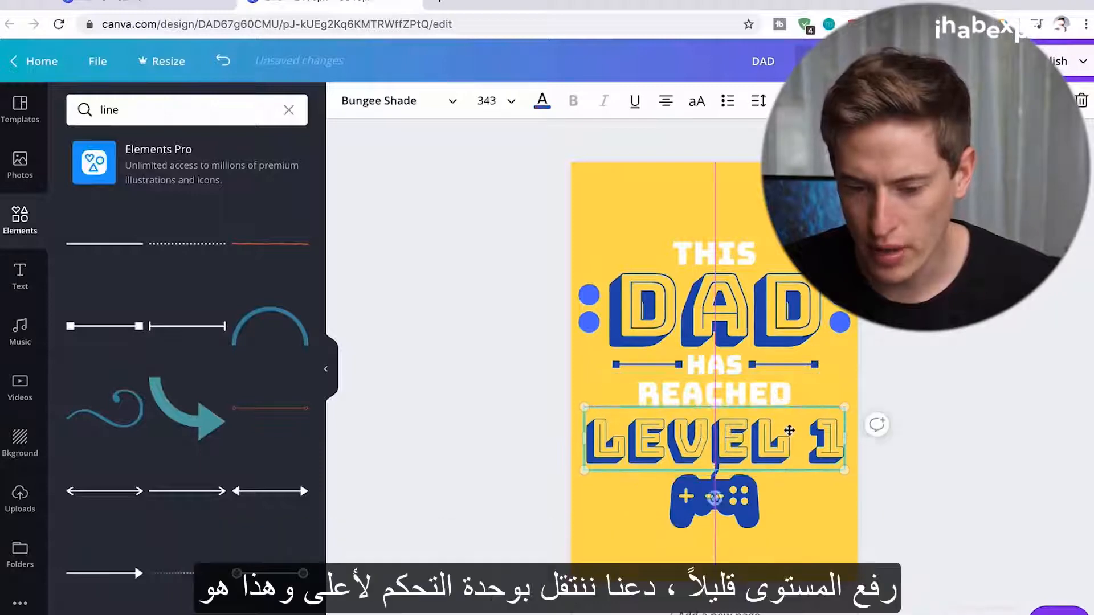
left_click_drag(735, 493, 739, 487)
left_click(1052, 396)
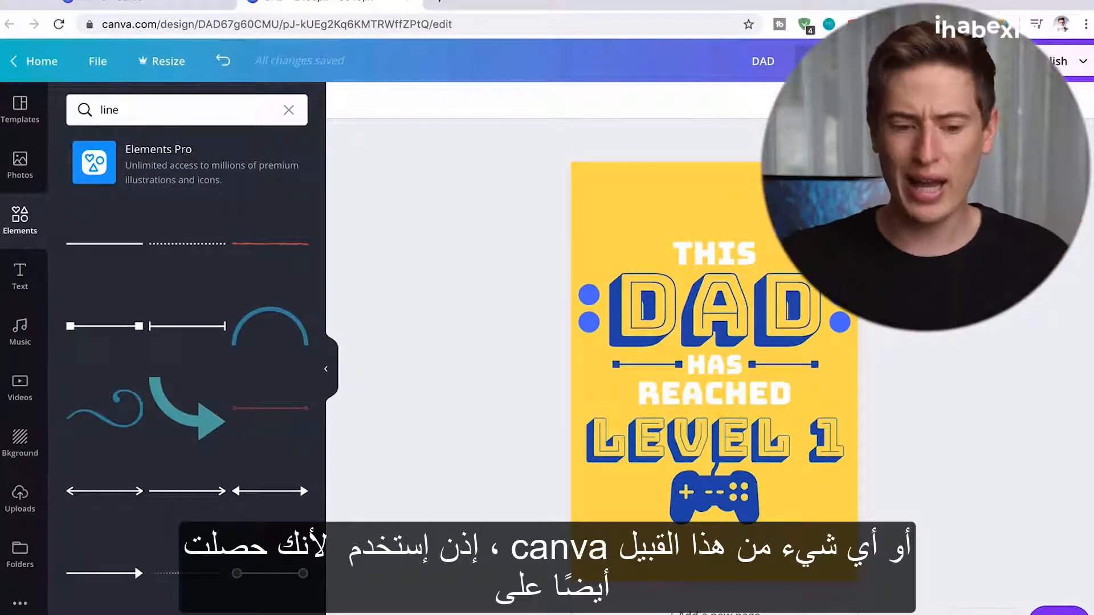
scroll(213, 426, "down", 10)
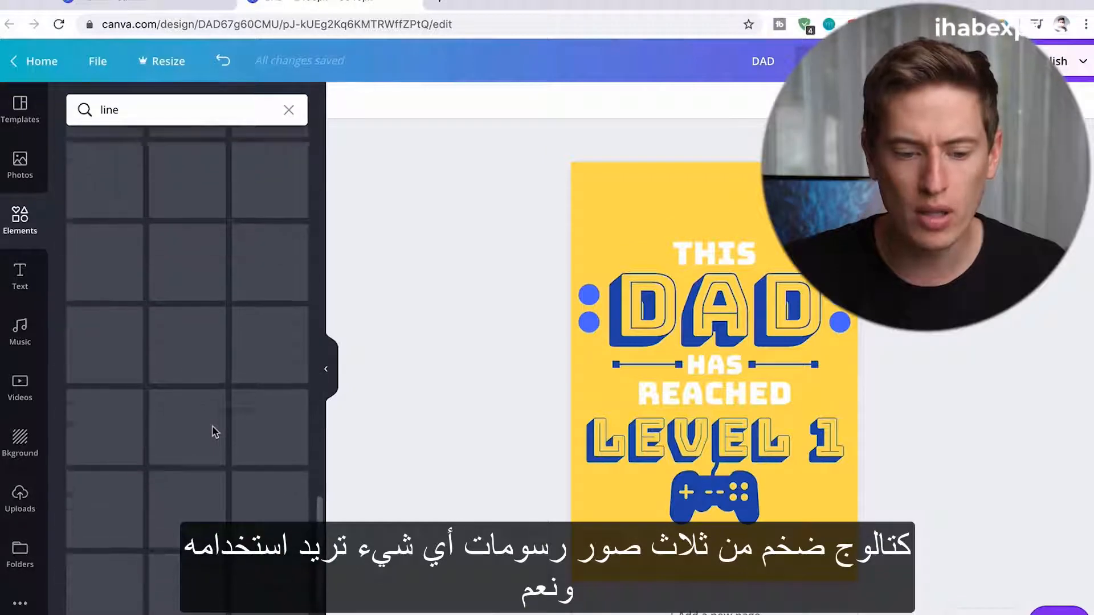
scroll(213, 433, "up", 10)
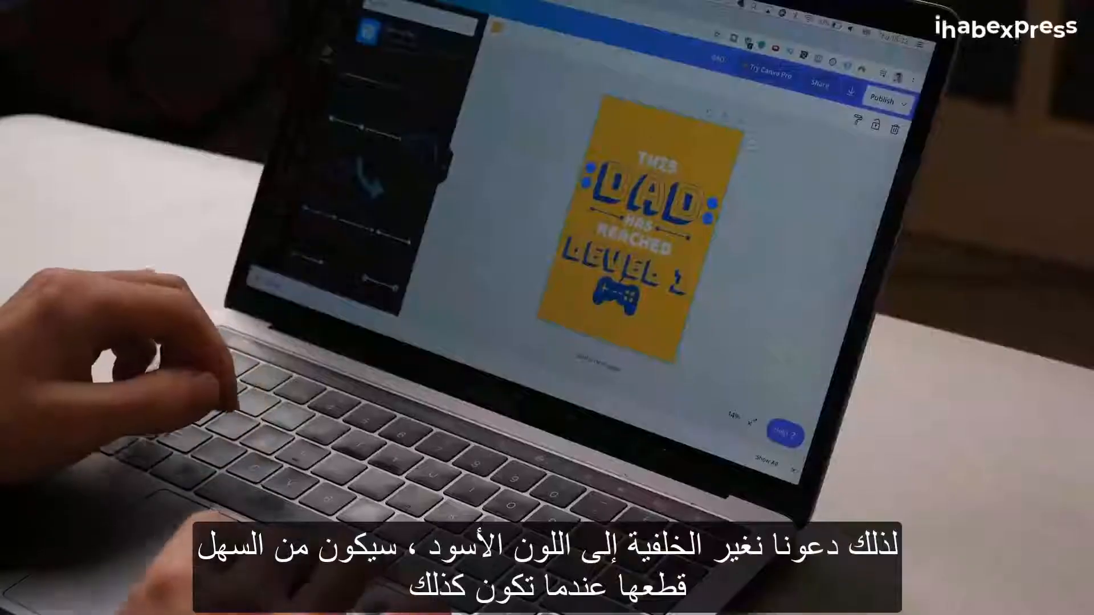
Change the design's background colour from the colour palette to black
left_click(673, 128)
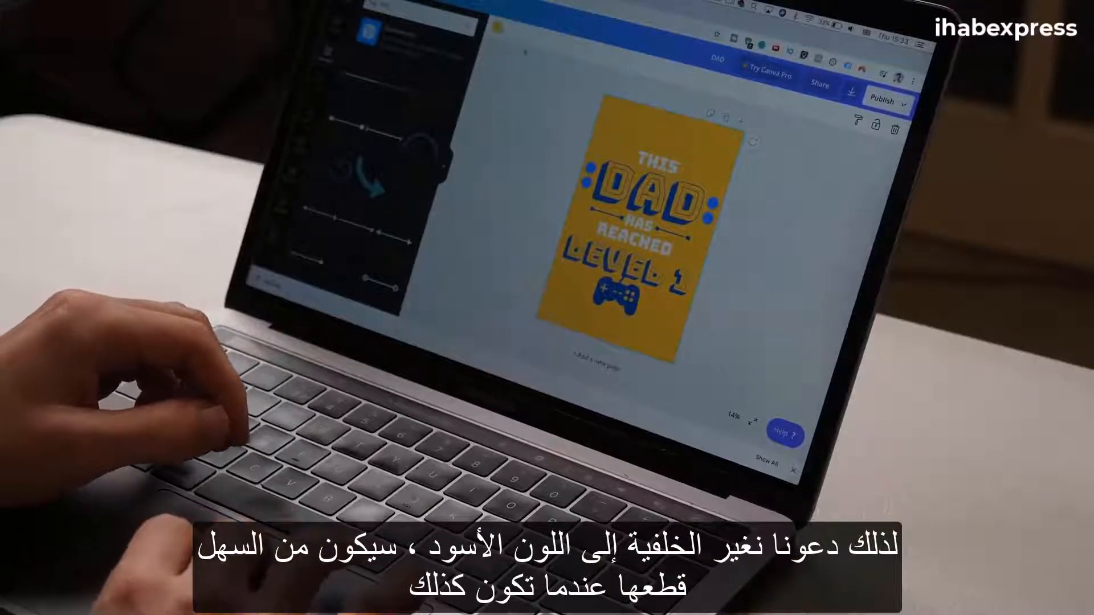
left_click(496, 27)
left_click(336, 120)
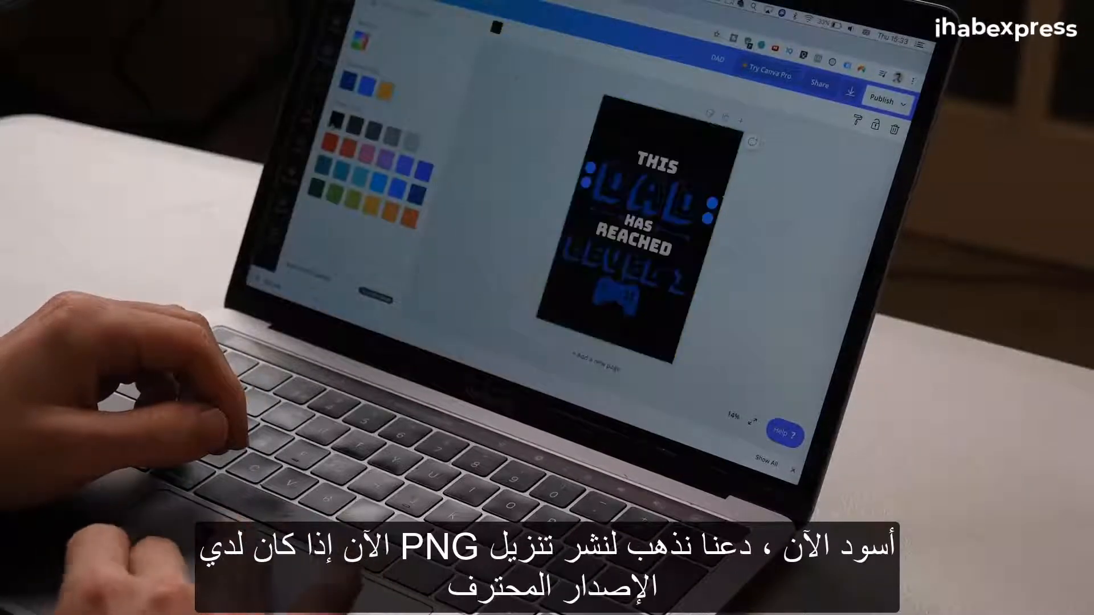
left_click(723, 197)
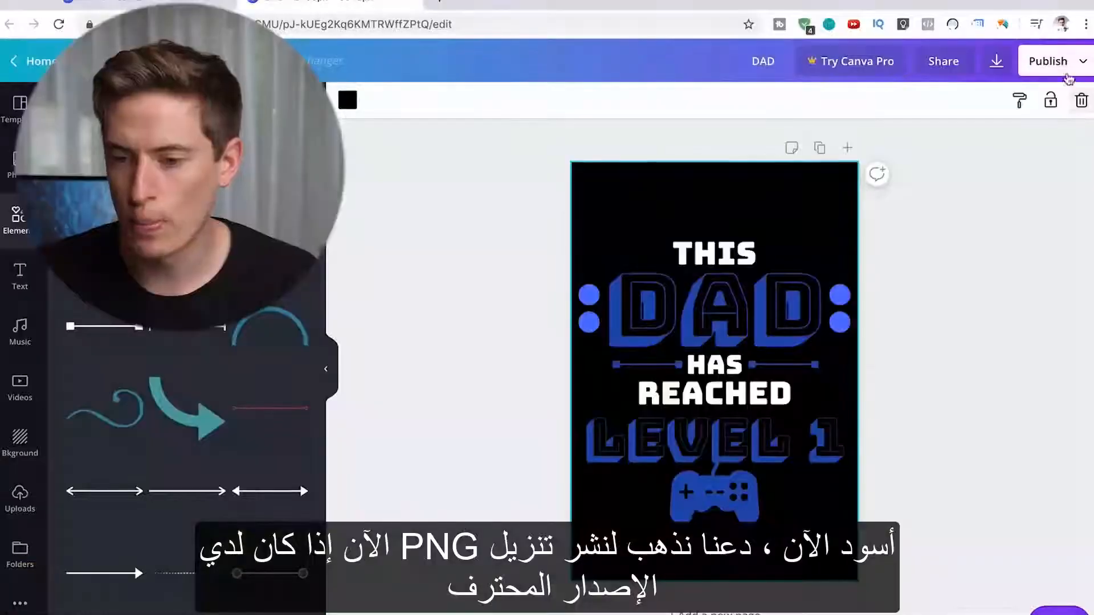
Download the design as a PNG at 2496 x 3648 px
left_click(1049, 61)
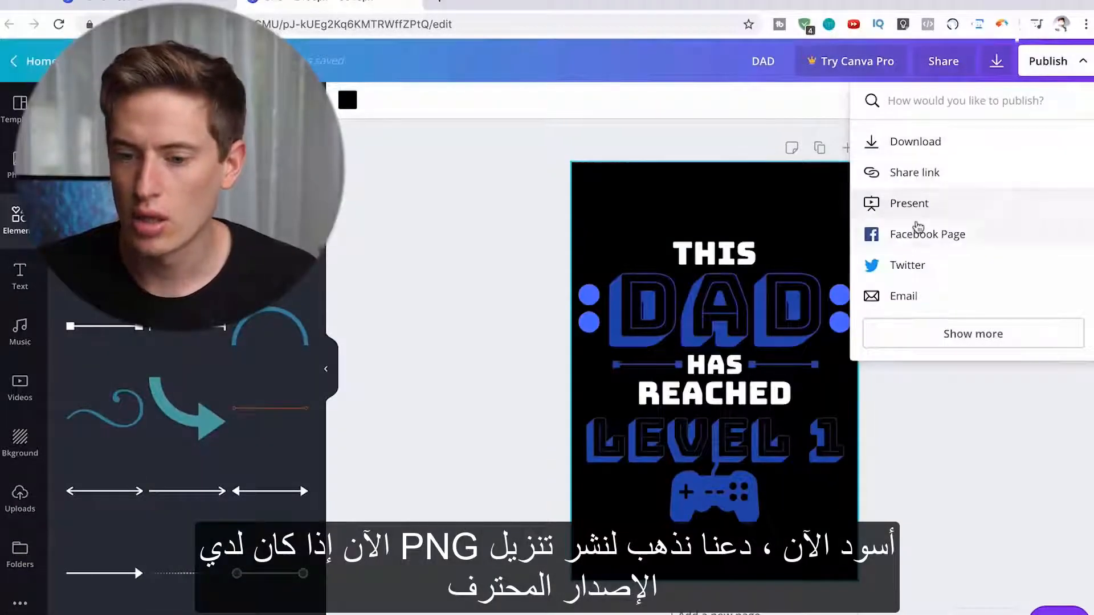
left_click(931, 149)
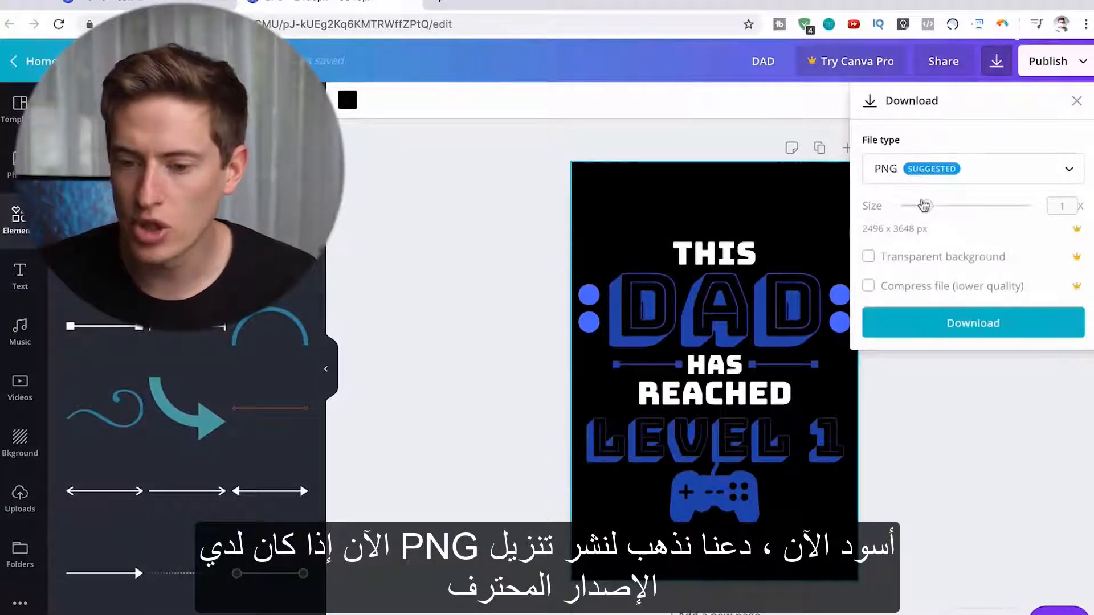
left_click(924, 204)
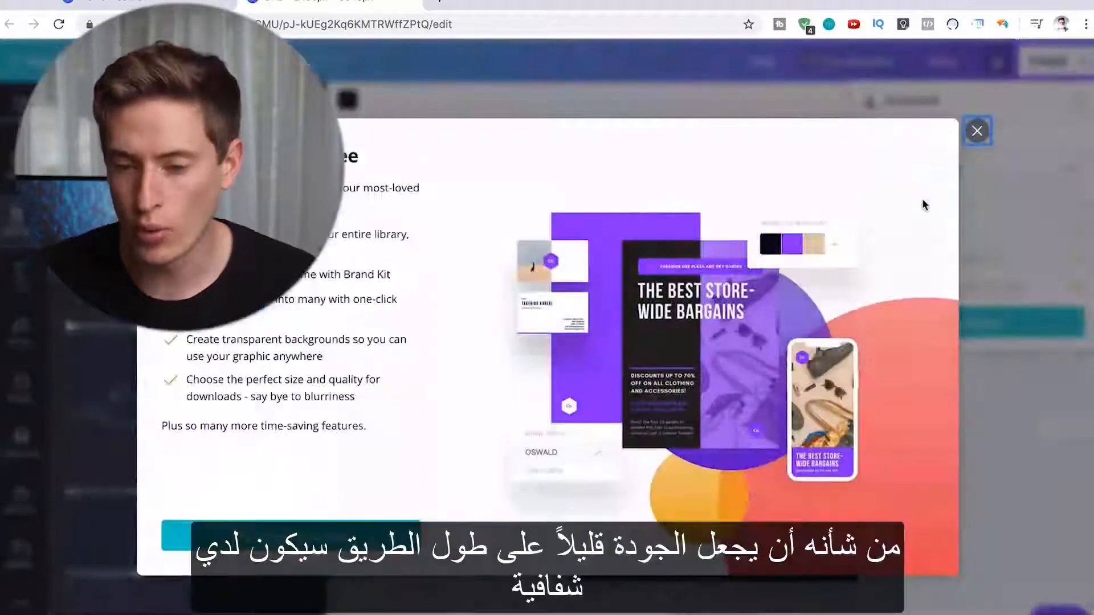
left_click(977, 132)
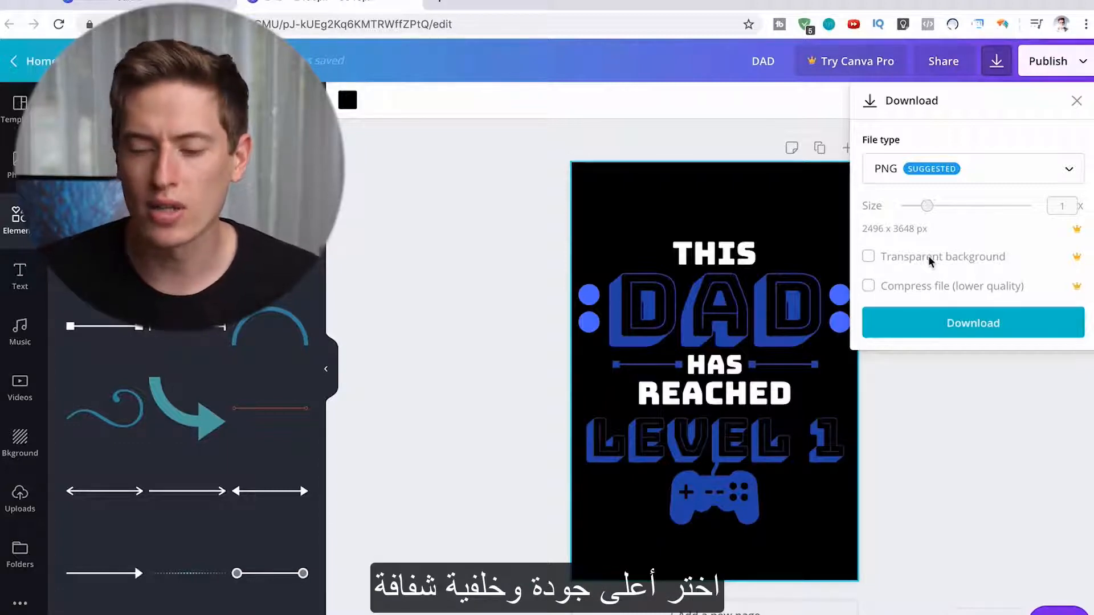
left_click(911, 323)
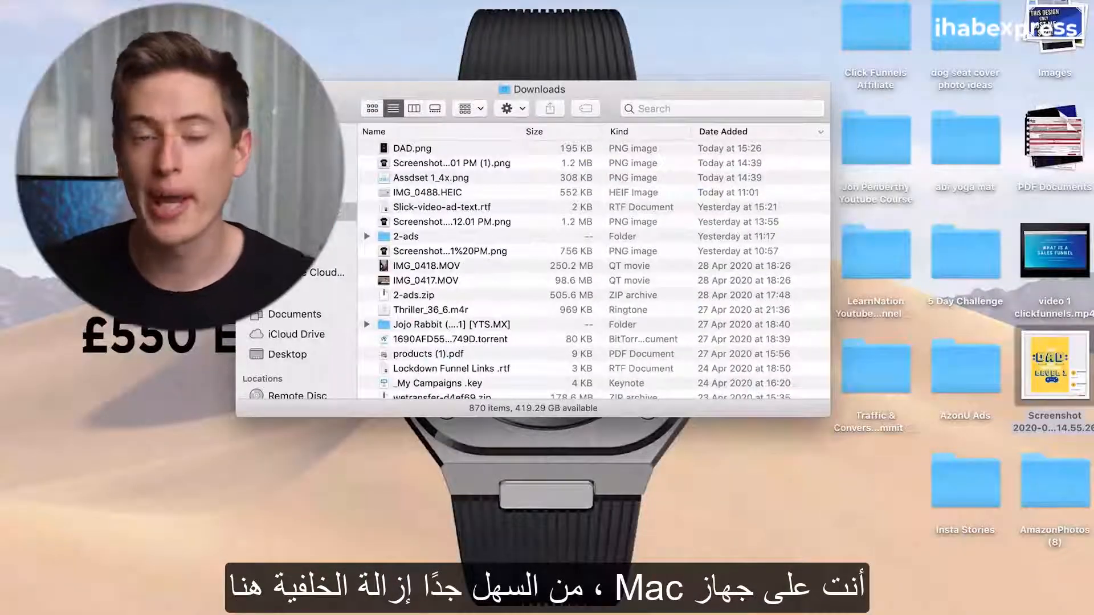
Open DAD.png from the Downloads folder in Preview, reposition its window and show the markup tools
double_click(406, 149)
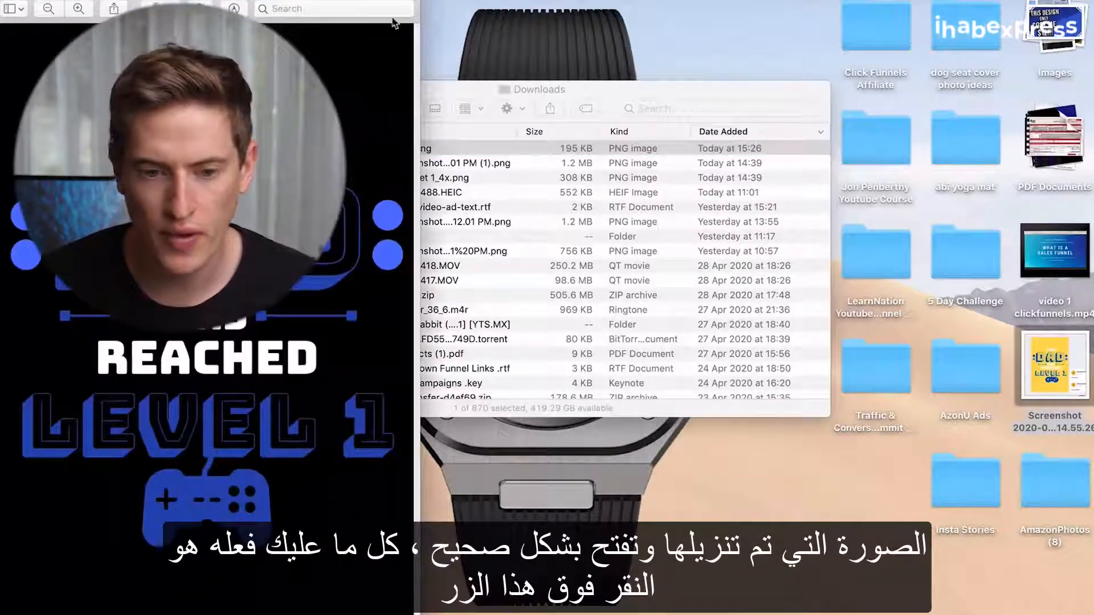
left_click_drag(385, 3, 633, 5)
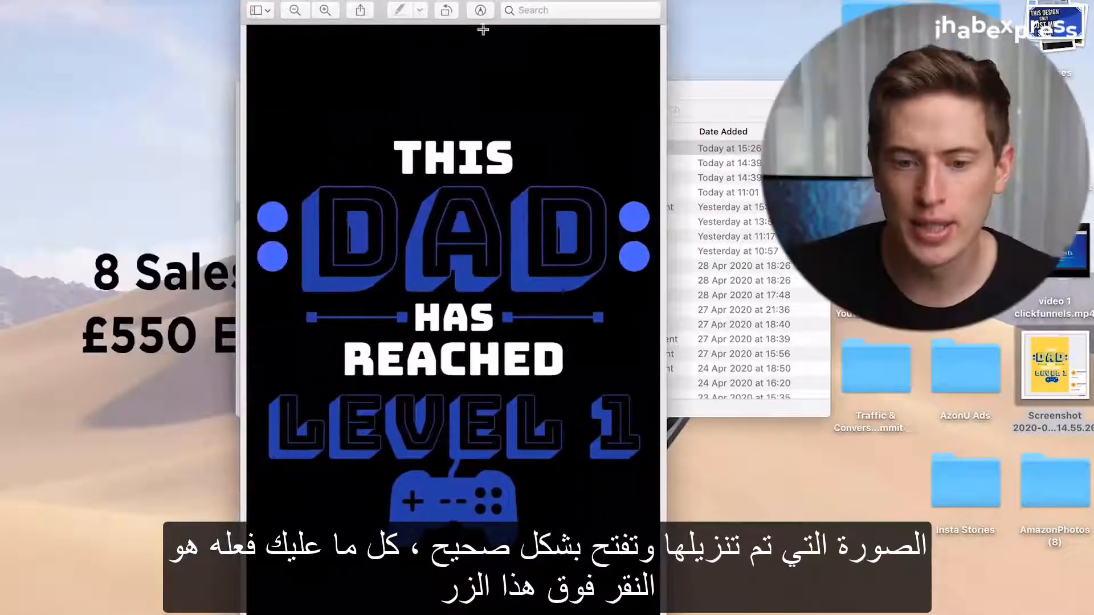
left_click(481, 10)
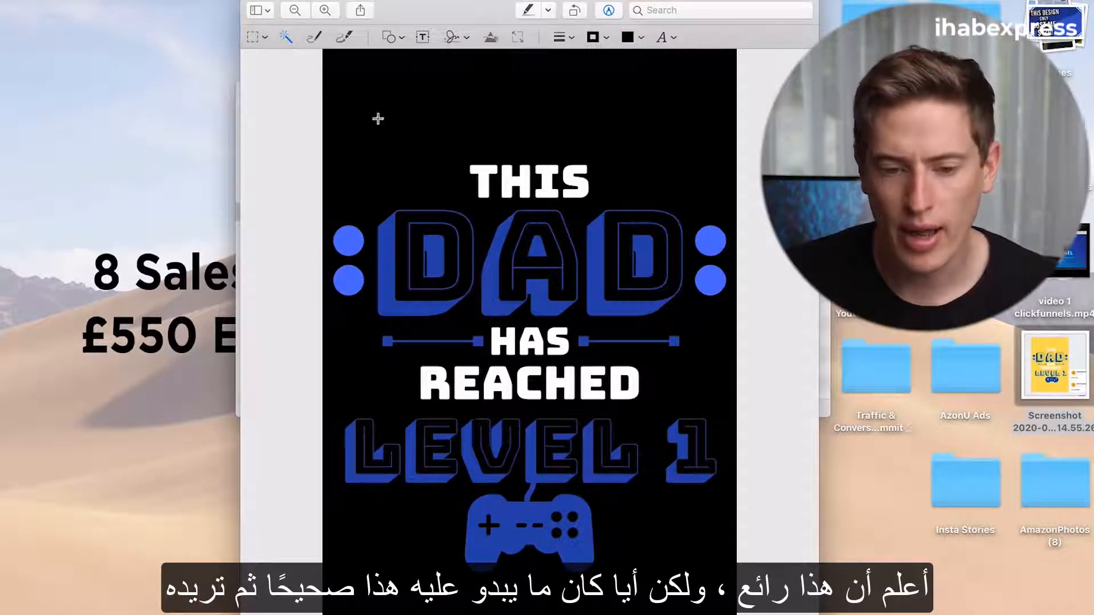
left_click_drag(373, 93, 436, 156)
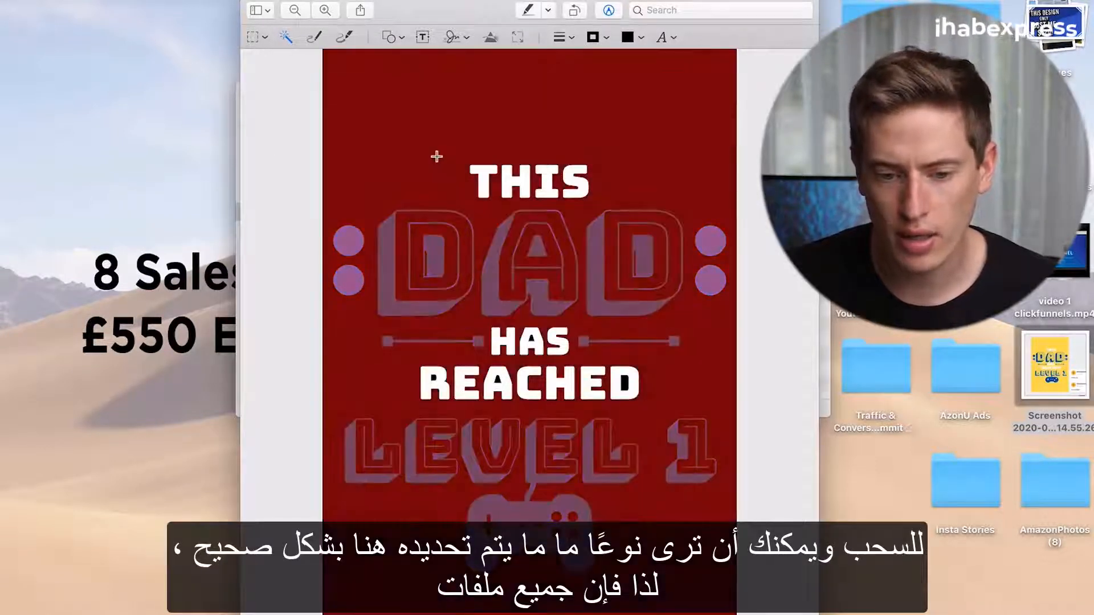
left_click_drag(404, 124, 438, 173)
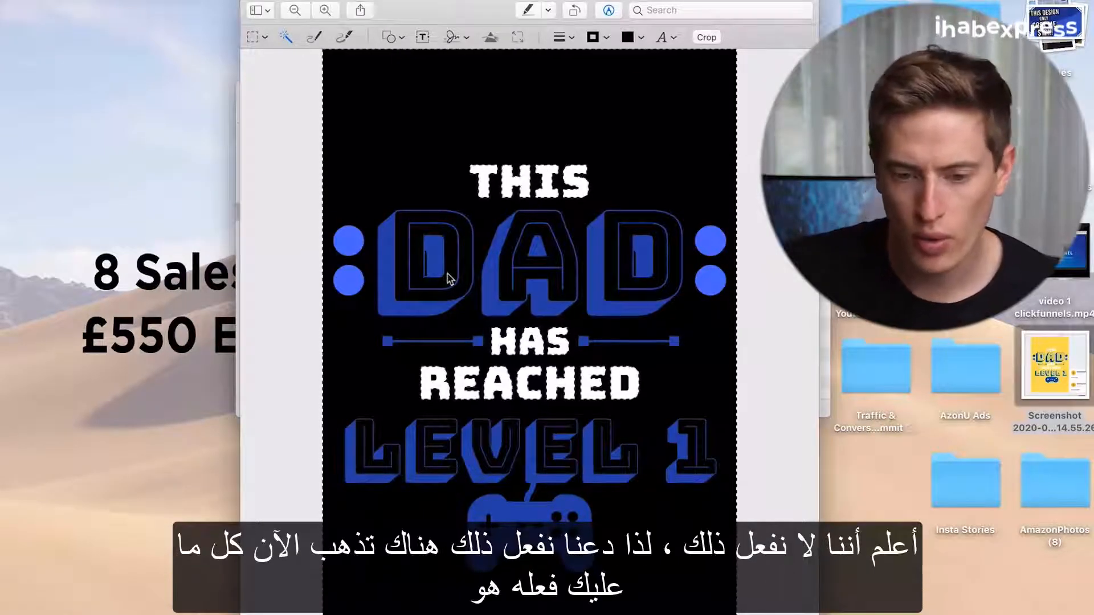
left_click(299, 128)
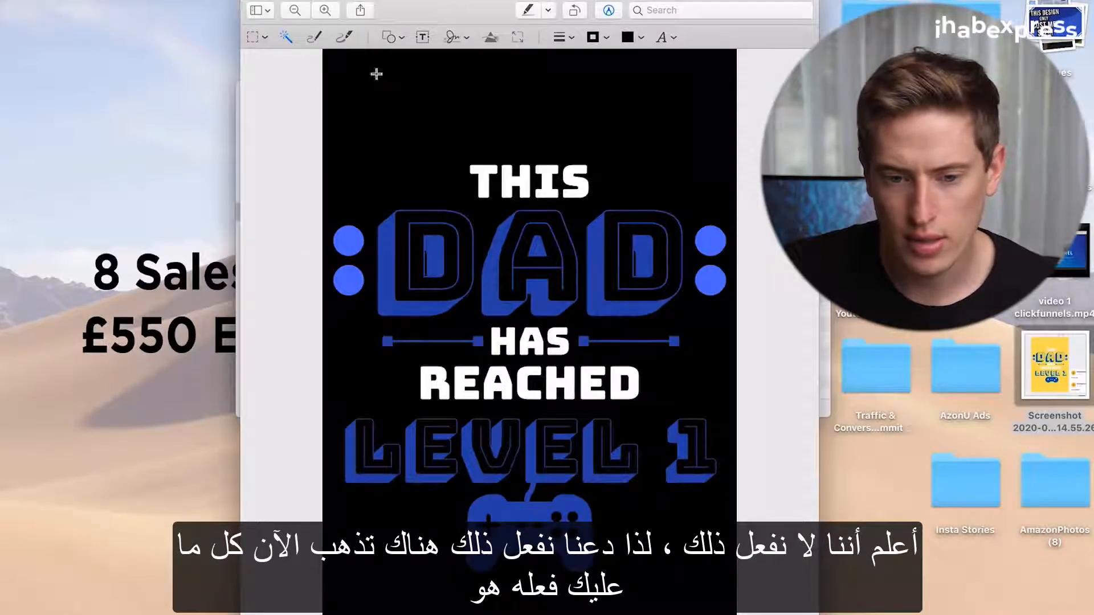
Select the black background around the artwork with Instant Alpha at a low tolerance and delete it
left_click_drag(376, 74, 376, 78)
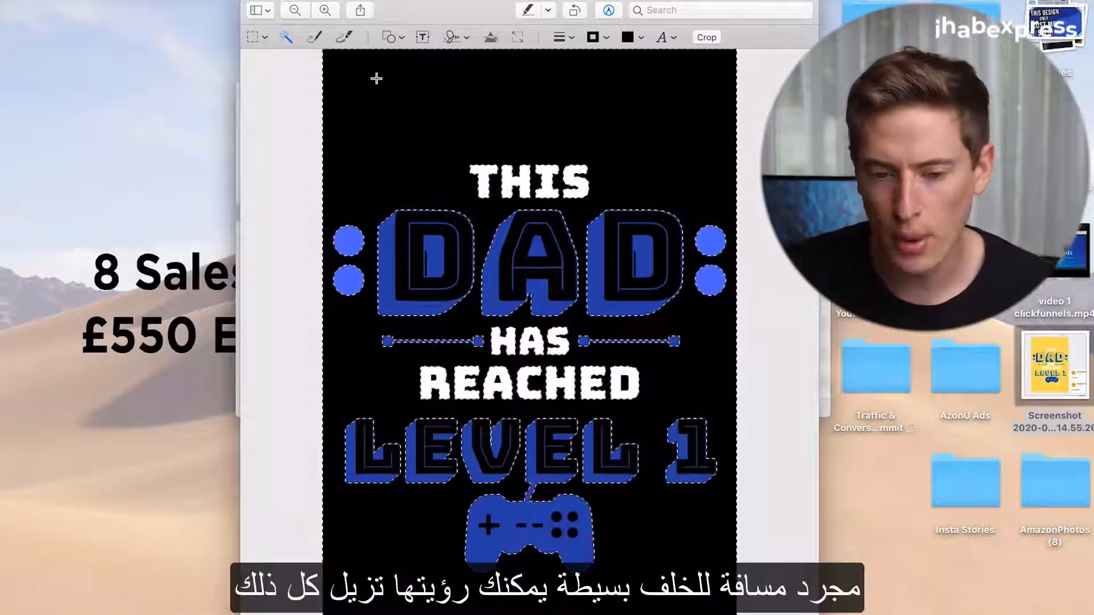
key("Delete")
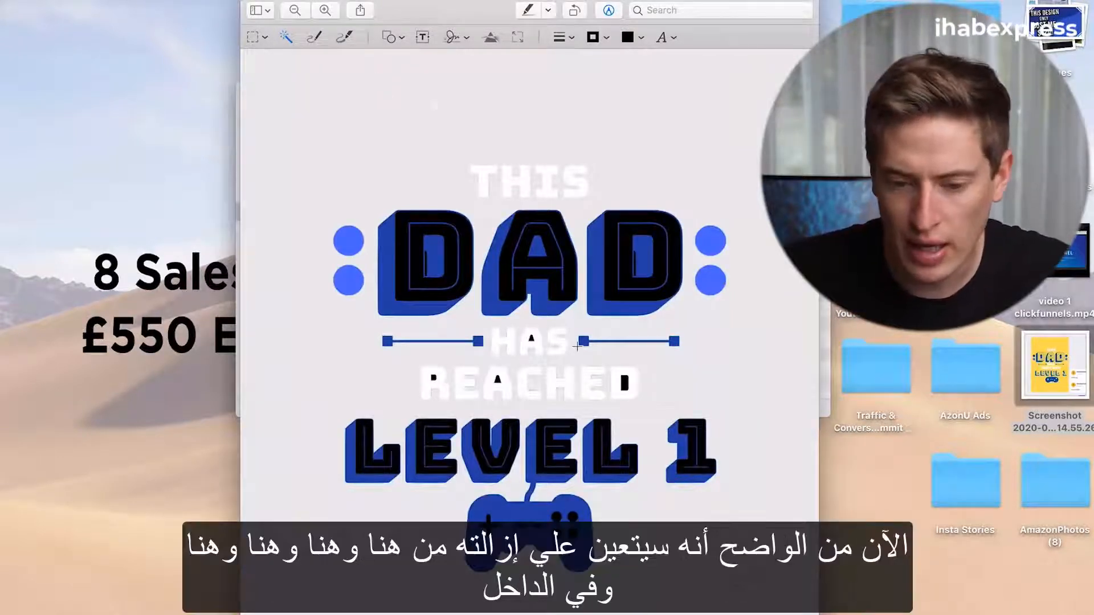
Delete the leftover black areas enclosed by the letters of HAS and REACHED
scroll(577, 347, "up", 5)
scroll(577, 347, "down", 1)
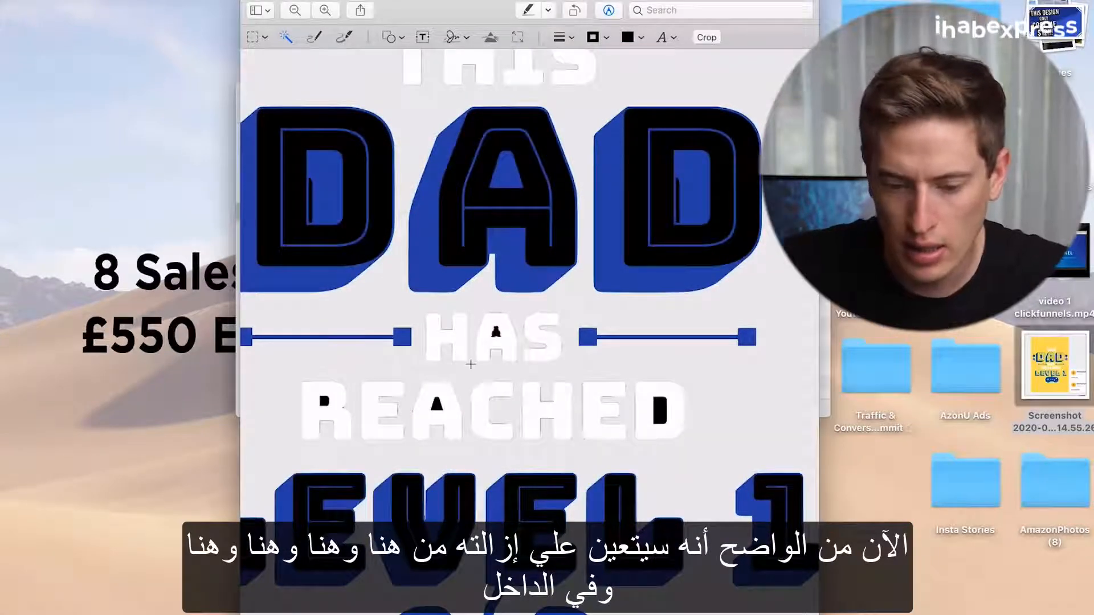
left_click(437, 401)
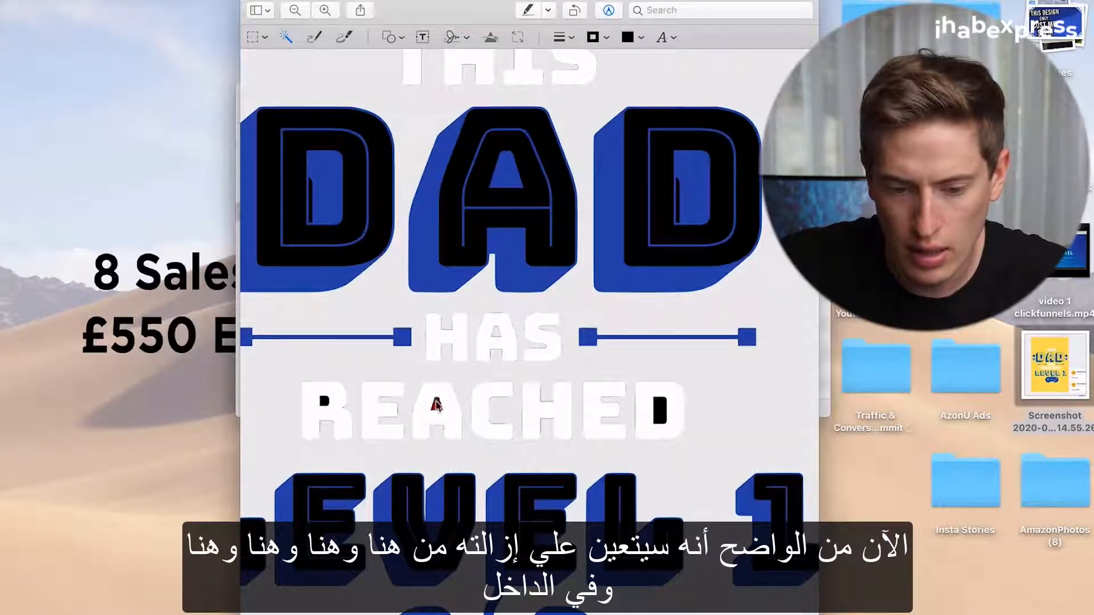
key("BackSpace")
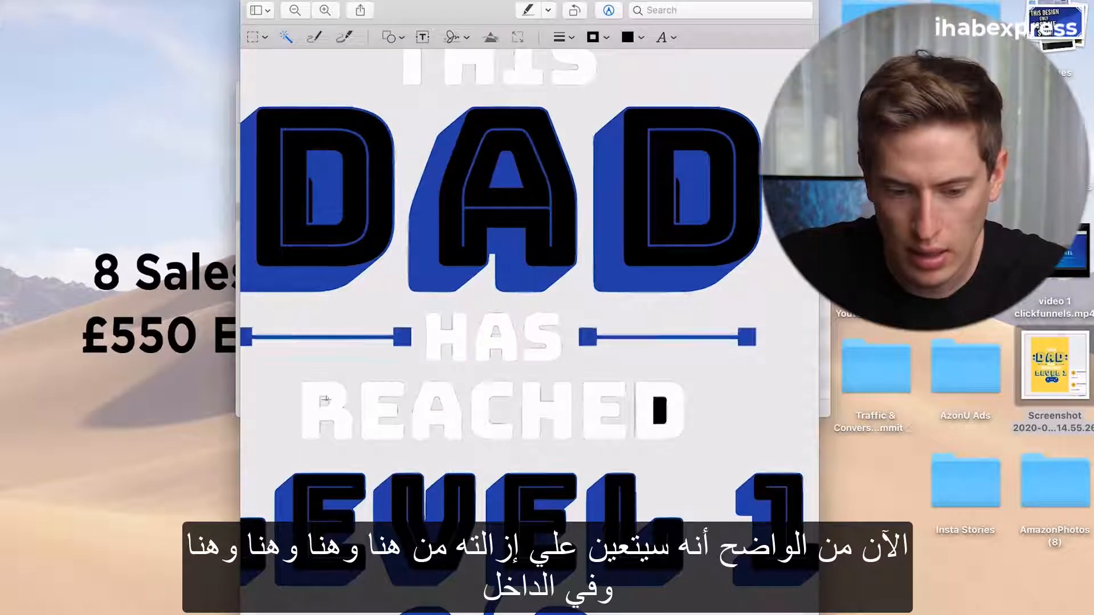
left_click(658, 414)
key("BackSpace")
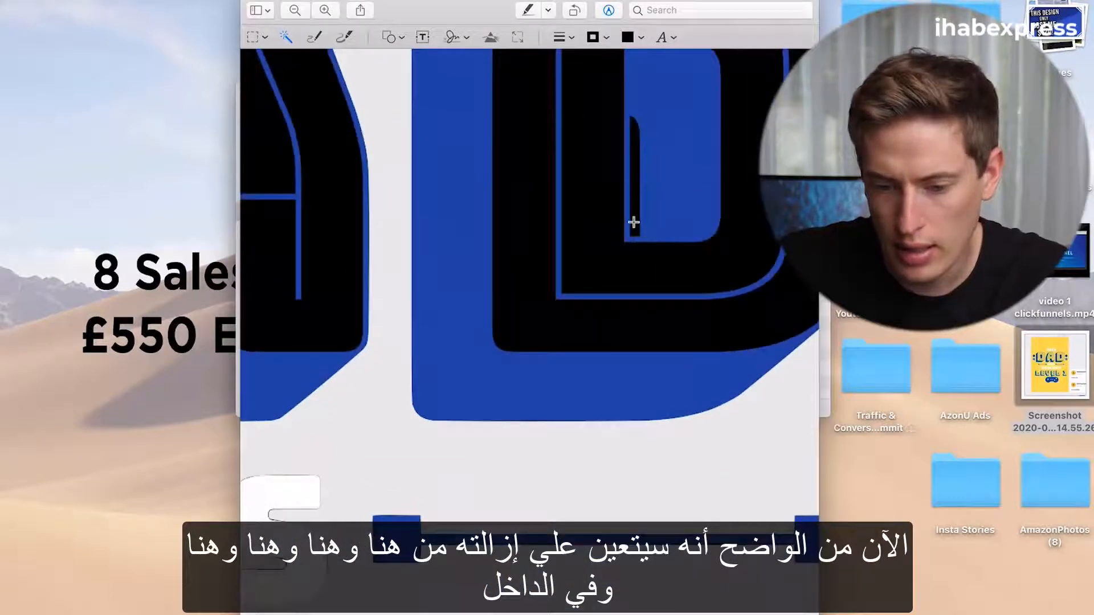
Delete the thin black slivers inside the two Ds of DAD
scroll(633, 224, "right", 5)
left_click_drag(449, 220, 447, 209)
key("Delete")
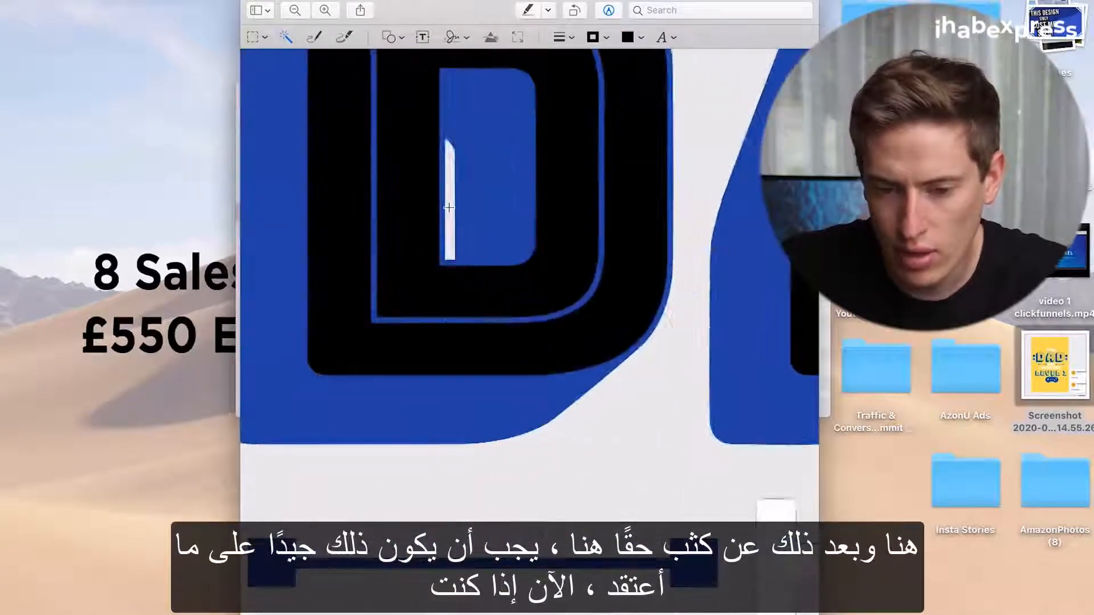
Delete the black from the controller's round buttons, two dashes and directional cross
scroll(449, 210, "down", 5)
scroll(554, 518, "up", 5)
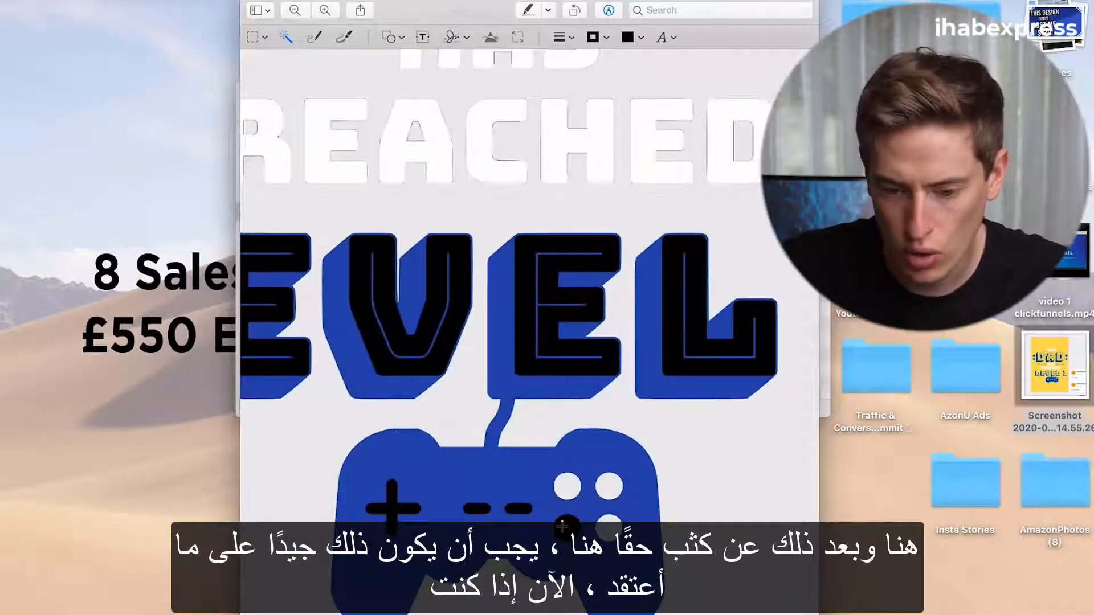
key("Delete")
left_click_drag(514, 507, 480, 507)
key("Delete")
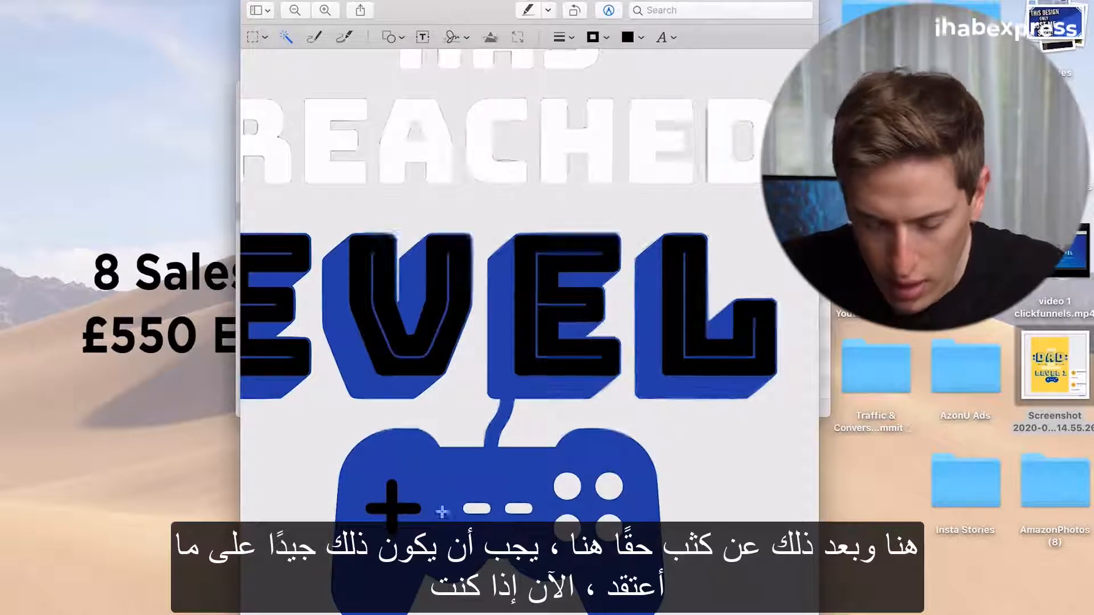
left_click_drag(391, 508, 393, 510)
key("Delete")
Delete the black fill from all three letters of DAD, leaving their blue outlines and shadows
scroll(378, 555, "down", 5)
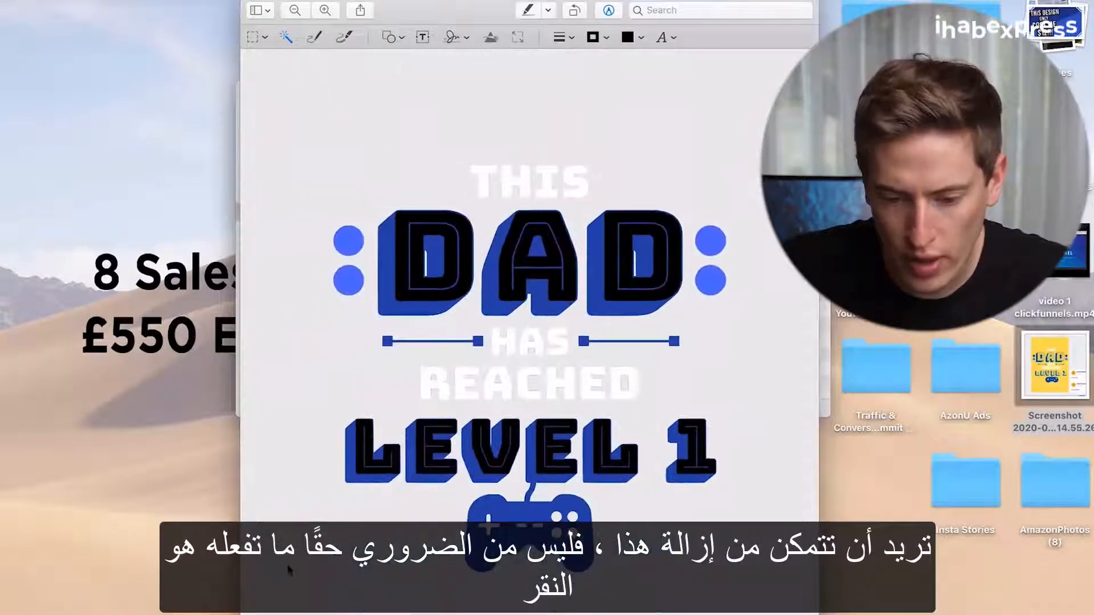
scroll(392, 284, "up", 5)
left_click_drag(392, 285, 390, 284)
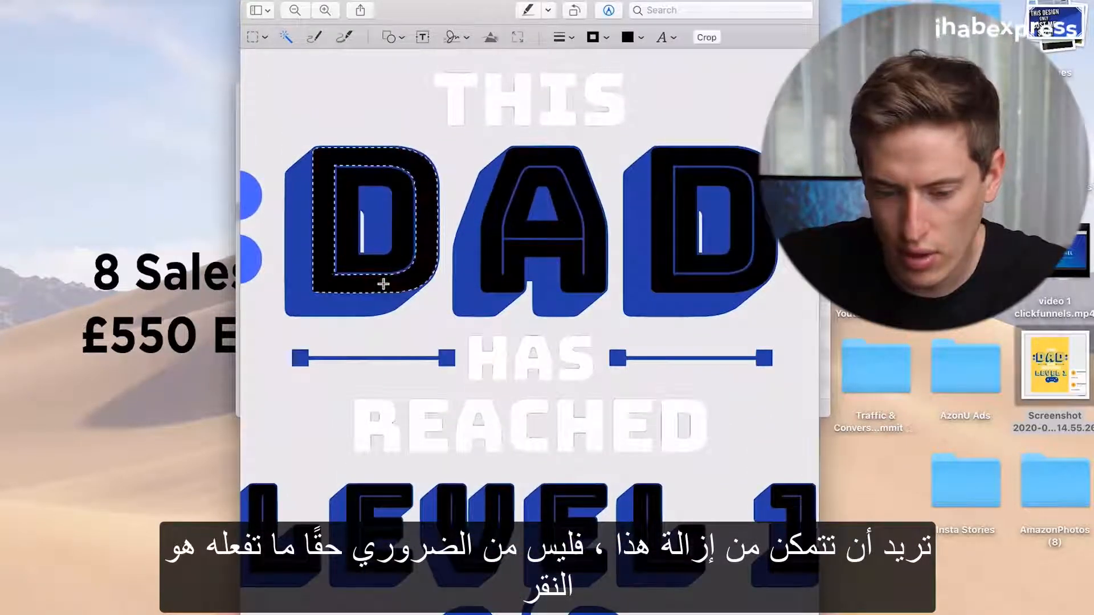
key("Delete")
left_click_drag(491, 265, 491, 265)
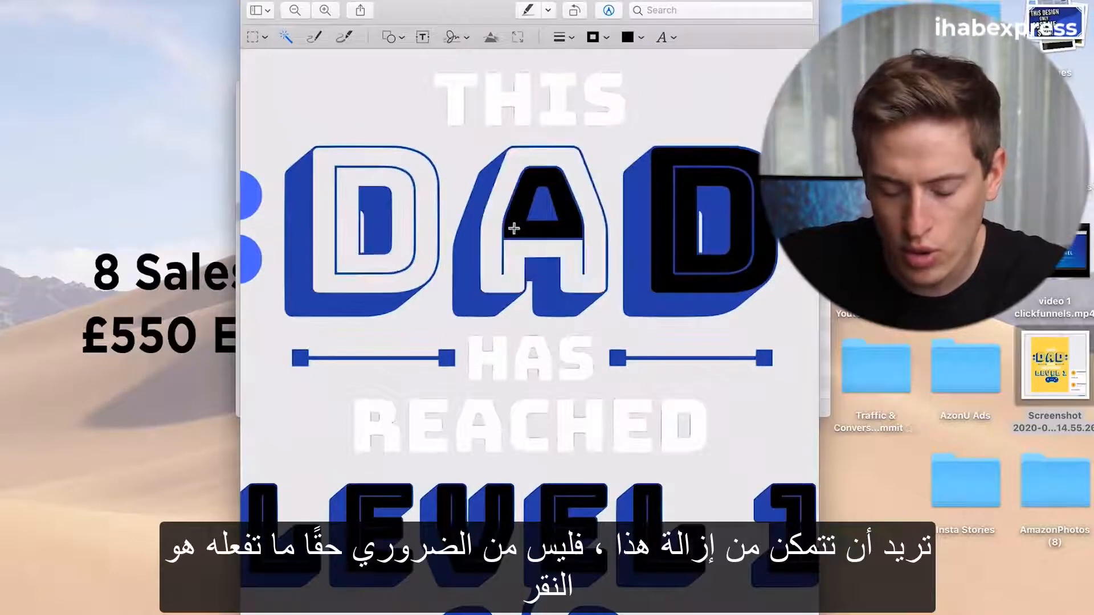
key("Delete")
left_click_drag(661, 229, 661, 230)
key("Delete")
Delete the black fill from the last L, the second E and the V of LEVEL
scroll(655, 239, "down", 3)
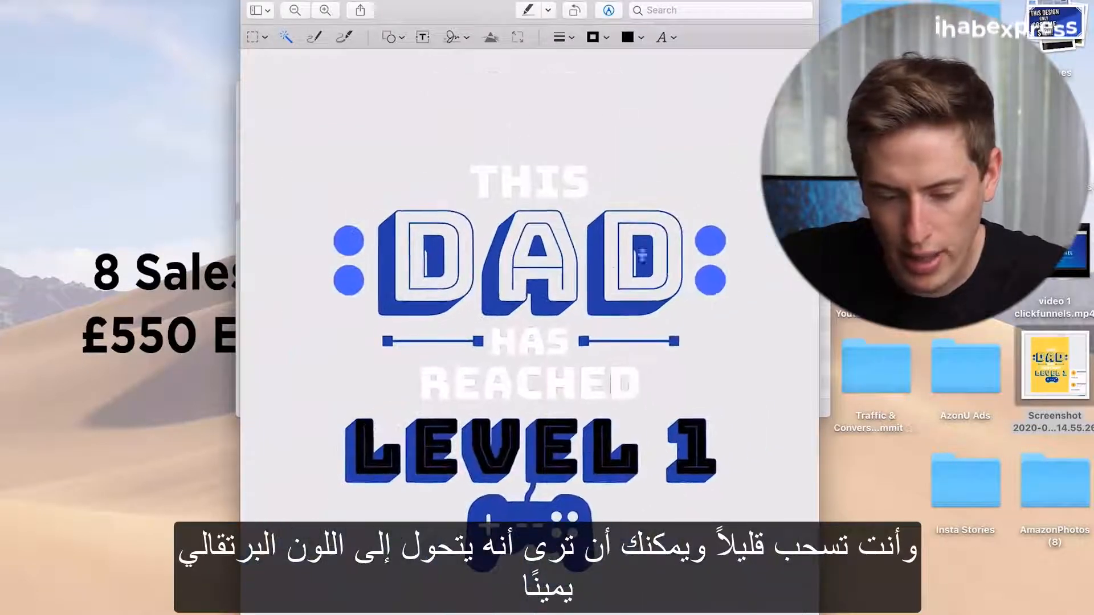
scroll(591, 456, "up", 6)
left_click_drag(612, 454, 610, 454)
key("Delete")
left_click(552, 453)
key("Delete")
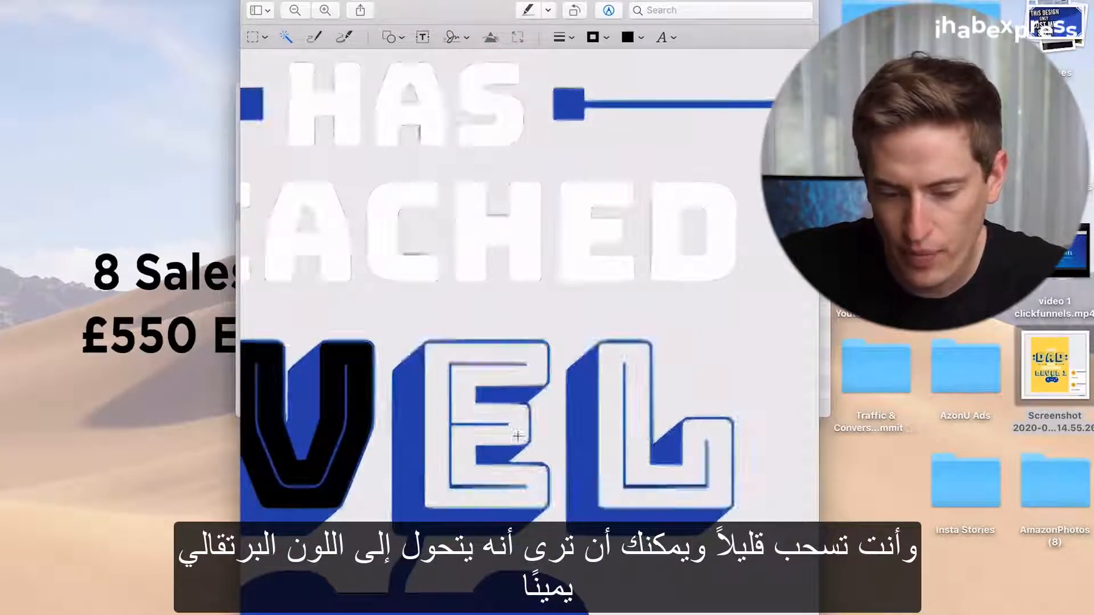
left_click_drag(359, 420, 331, 455)
key("Delete")
Delete the black fill from the first E and first L of LEVEL and from the 1
scroll(359, 420, "left", 5)
left_click(349, 387)
key("Delete")
scroll(349, 388, "left", 3)
key("Delete")
scroll(331, 455, "right", 8)
left_click(784, 398)
key("Delete")
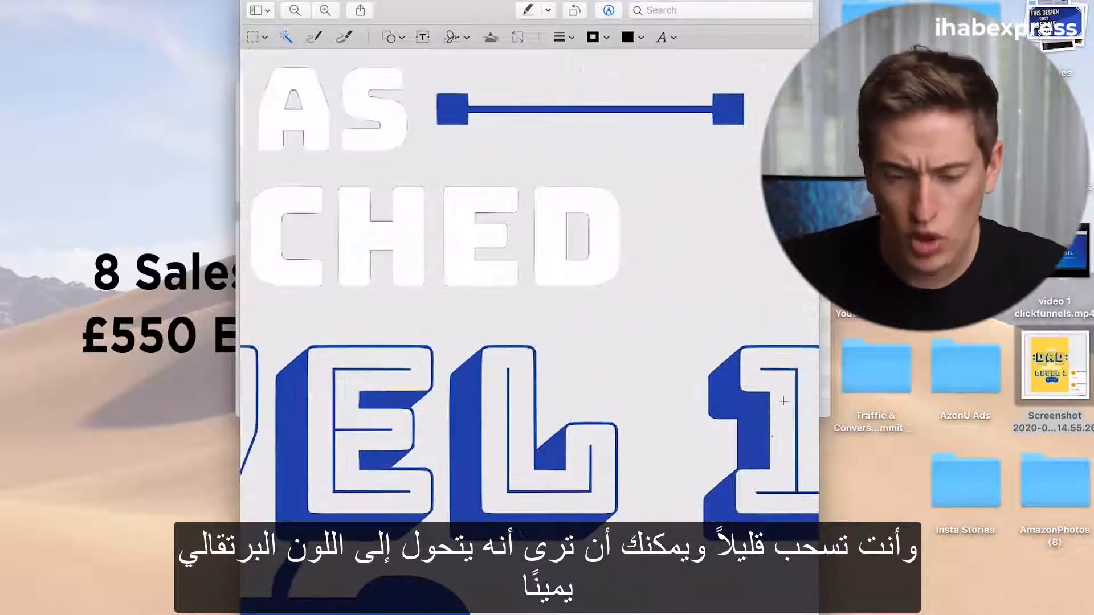
View the whole artwork and save the edited DAD.png
scroll(778, 422, "down", 5)
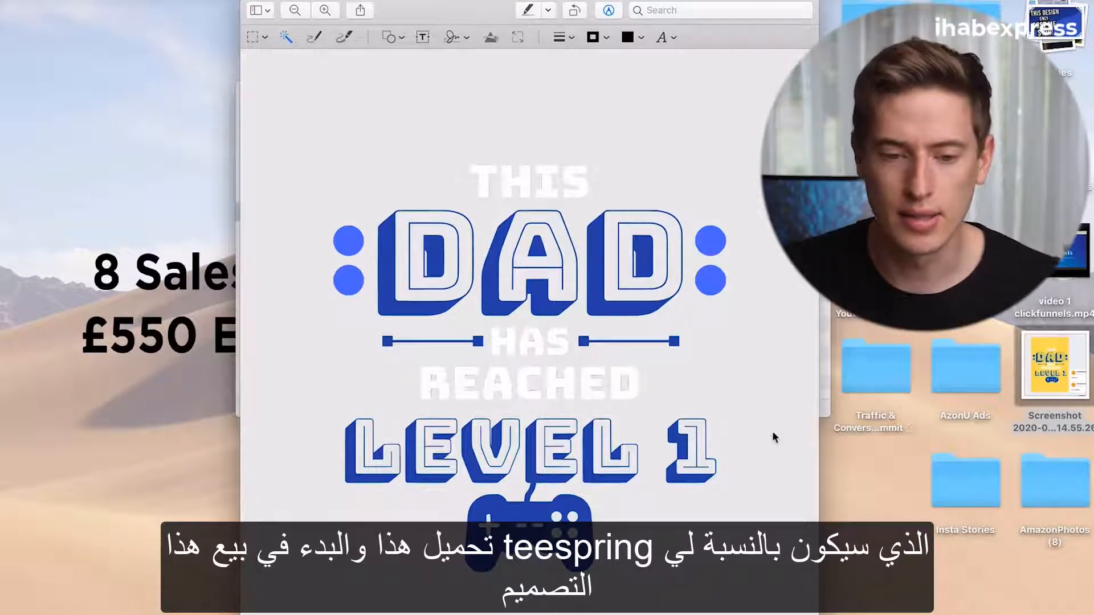
left_click(98, 0)
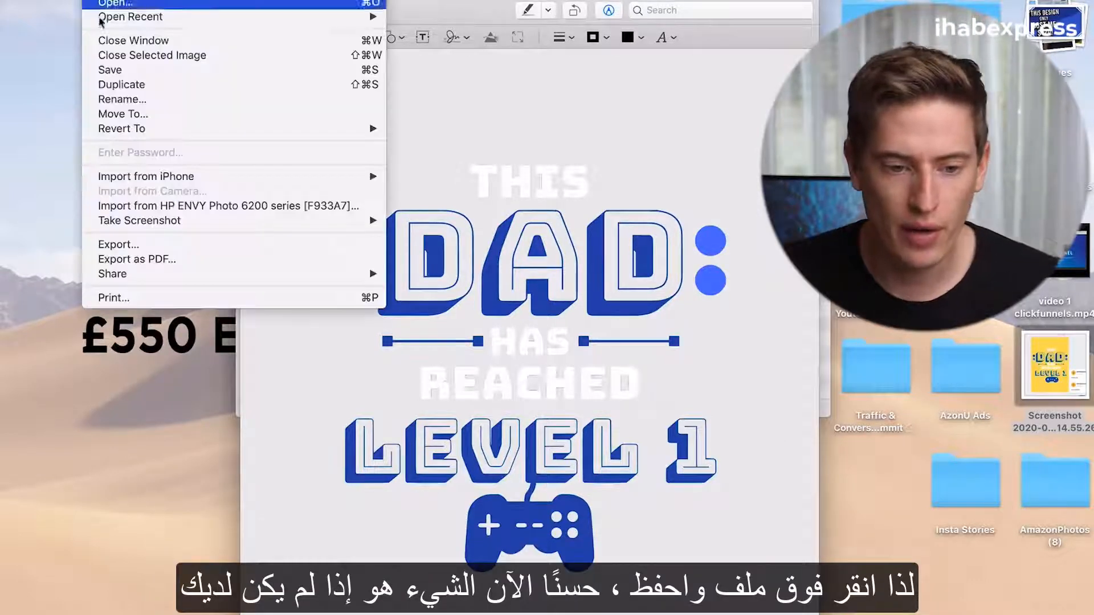
left_click(110, 71)
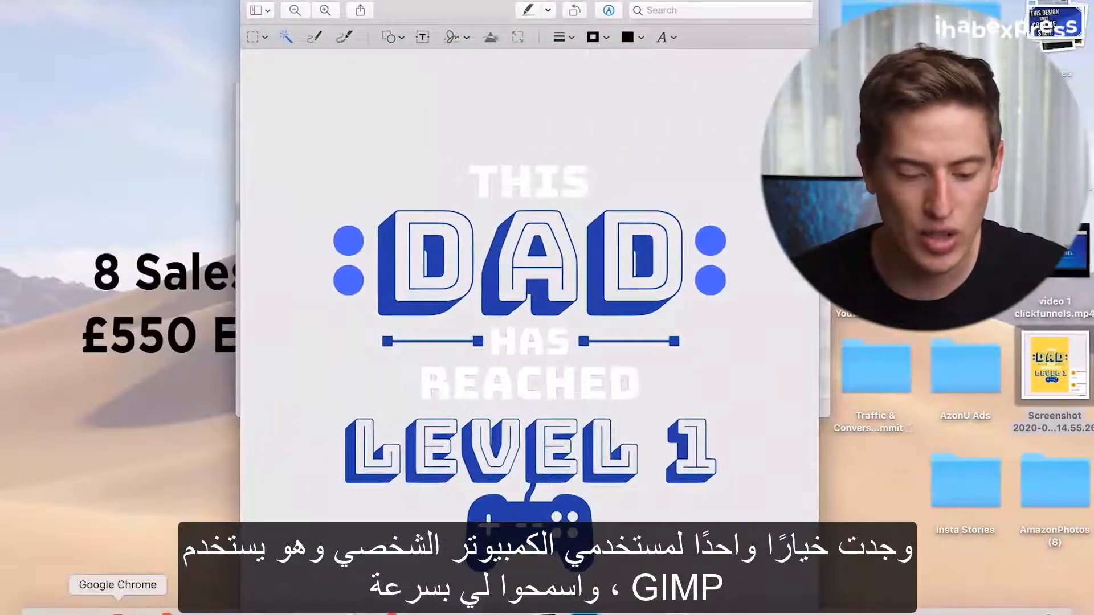
Switch to Google Chrome and open a new browser window
right_click(118, 605)
left_click(134, 487)
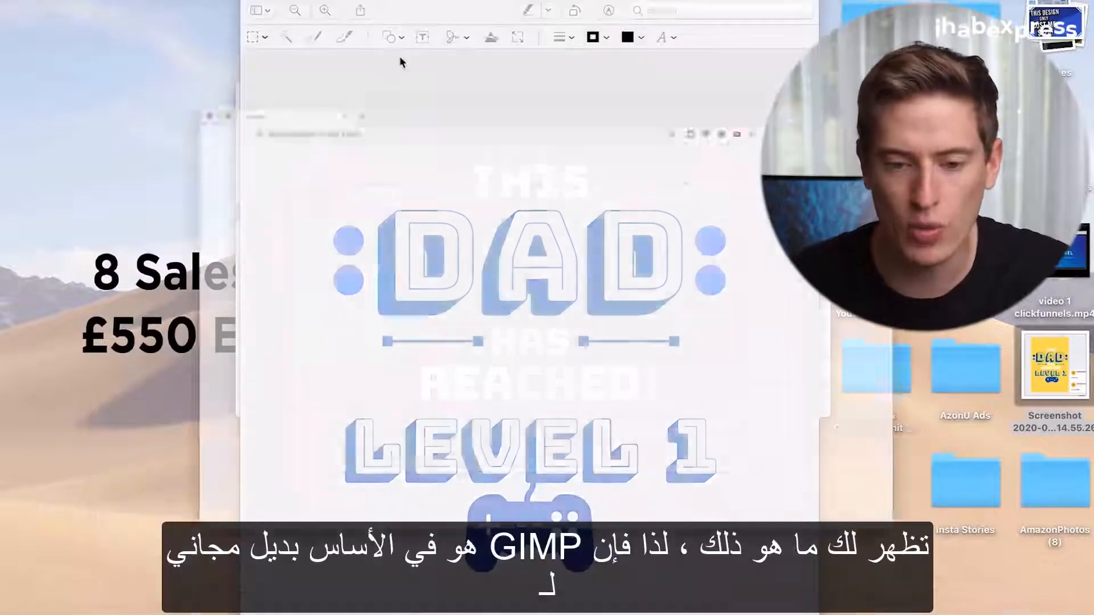
Search Google for gimp and open the official gimp.org website
type("gimp")
key("Return")
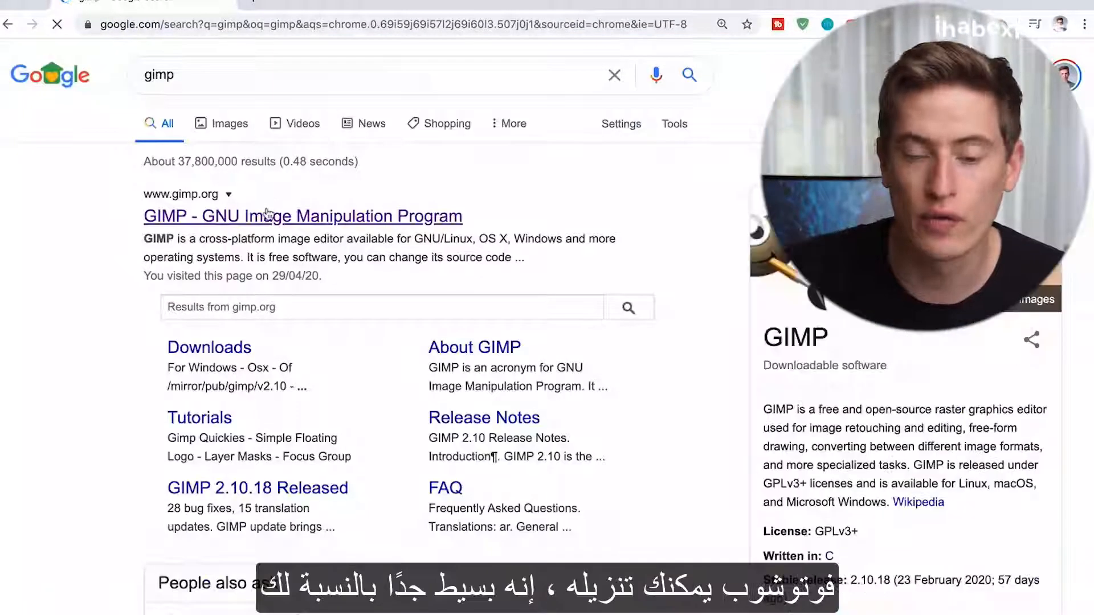
left_click(265, 214)
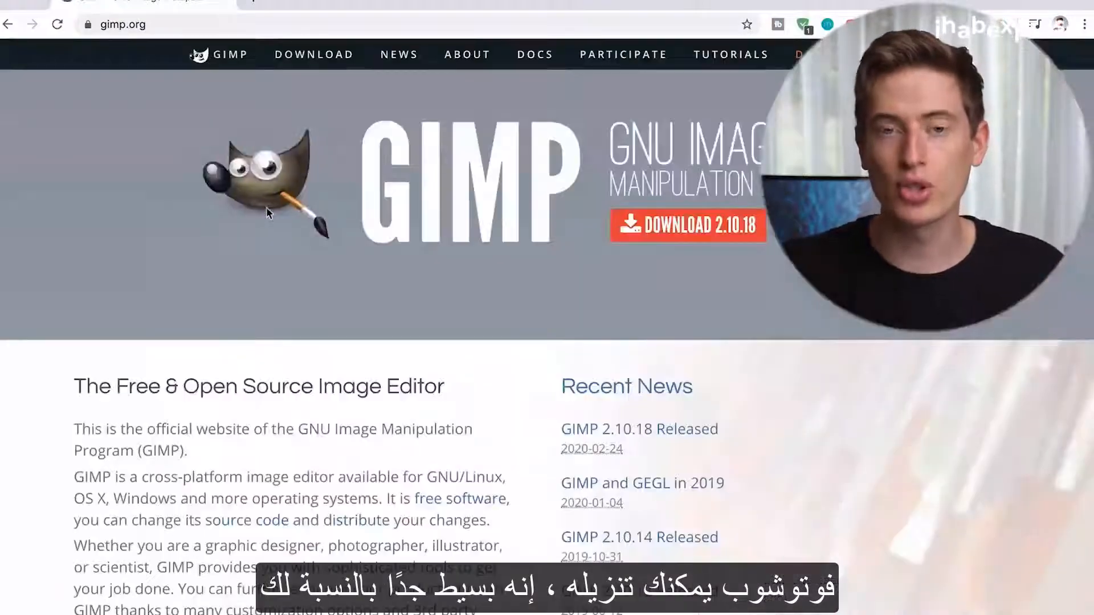
Look through the GIMP home page for its description and feature sections, ending back at the page header
scroll(395, 228, "down", 4)
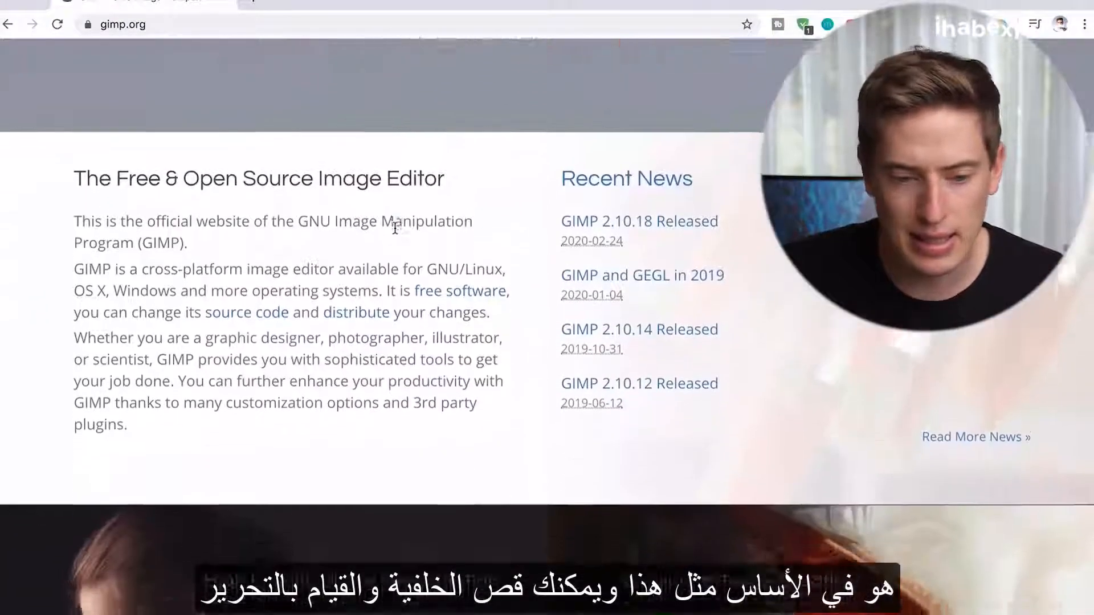
scroll(396, 230, "down", 10)
scroll(397, 234, "down", 20)
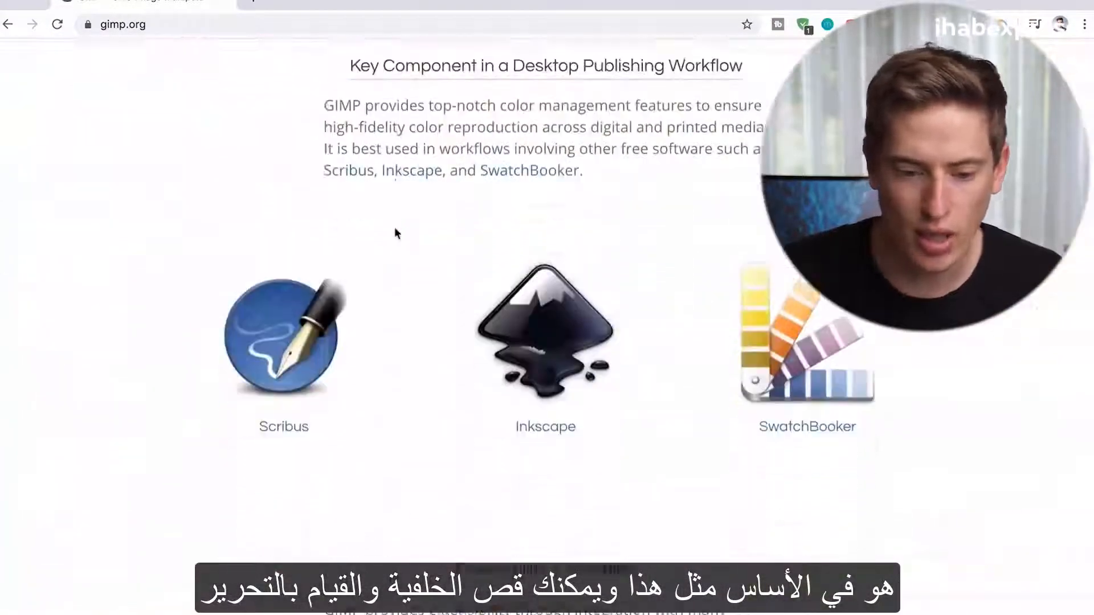
scroll(396, 234, "up", 5)
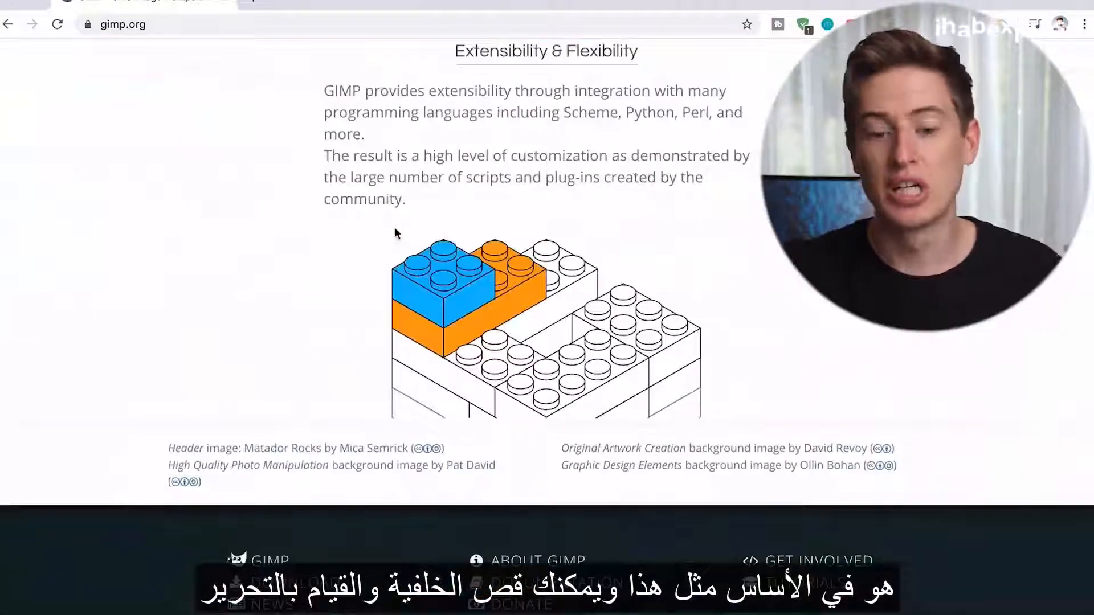
scroll(397, 232, "up", 15)
scroll(397, 232, "up", 10)
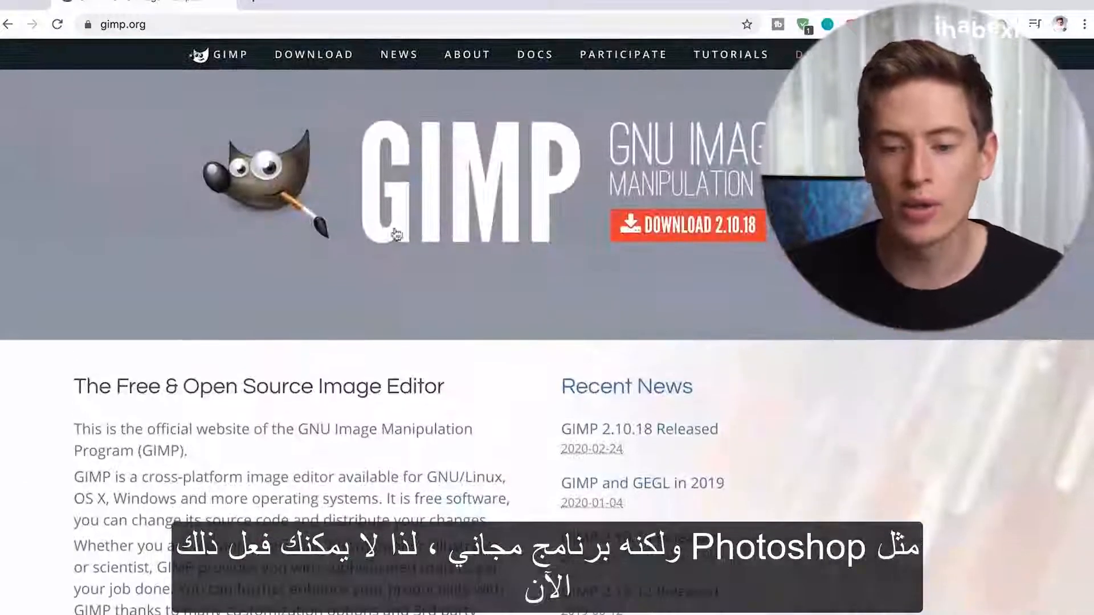